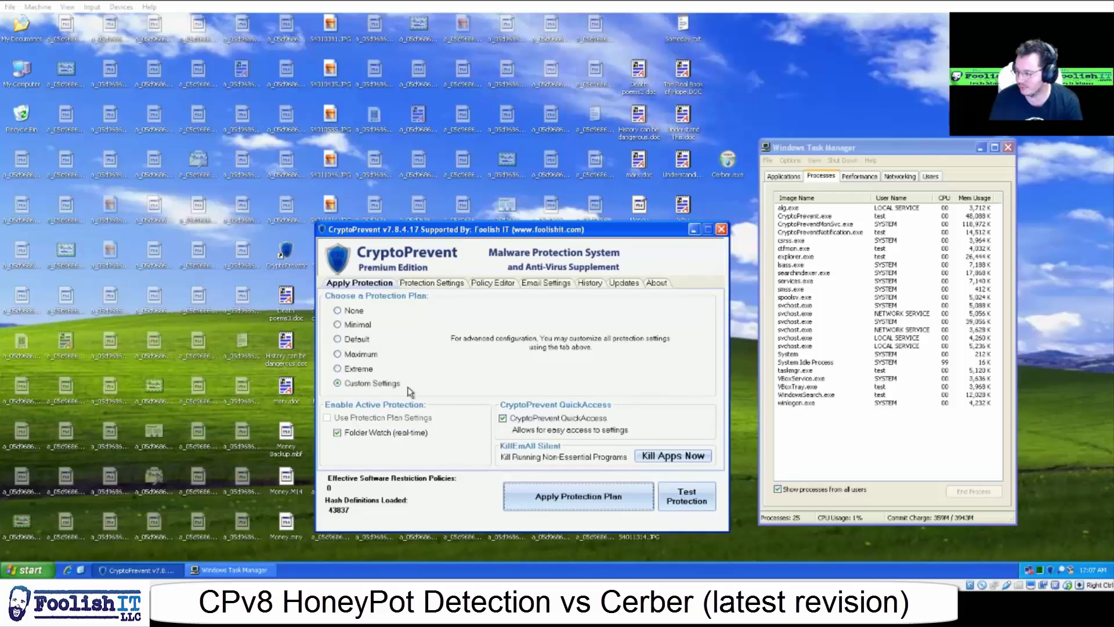
Review the protection settings in CryptoPrevent: the Default and Maximum software restriction policies, FolderWatch user folders and FolderWatch HoneyPot detection
{"action": "left_click", "coordinate": [420, 284]}
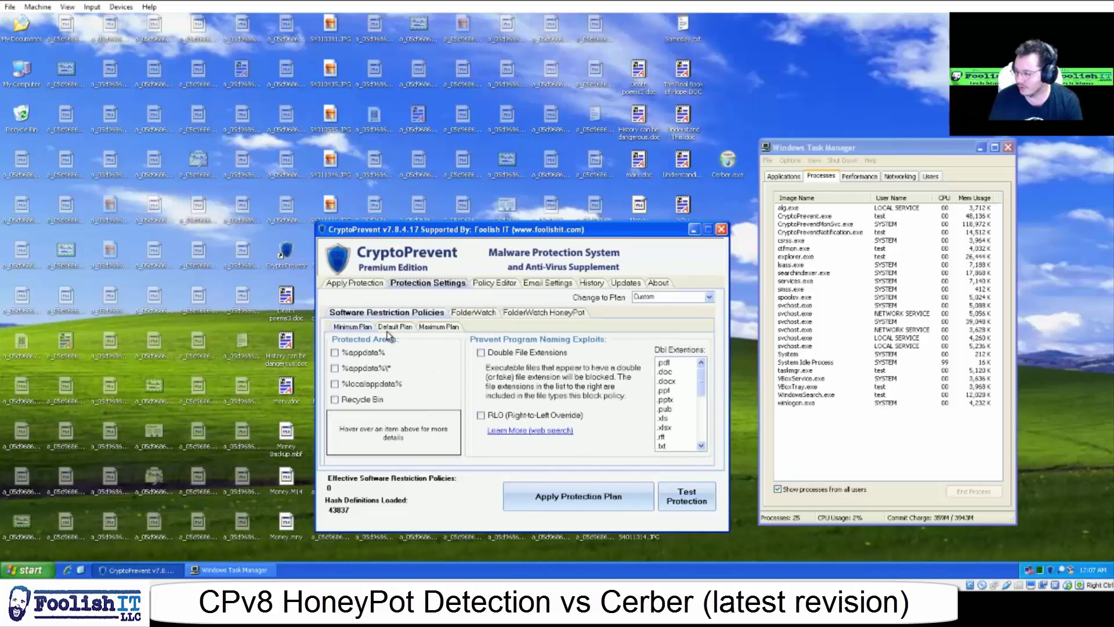
{"action": "left_click", "coordinate": [387, 328]}
{"action": "left_click", "coordinate": [436, 329]}
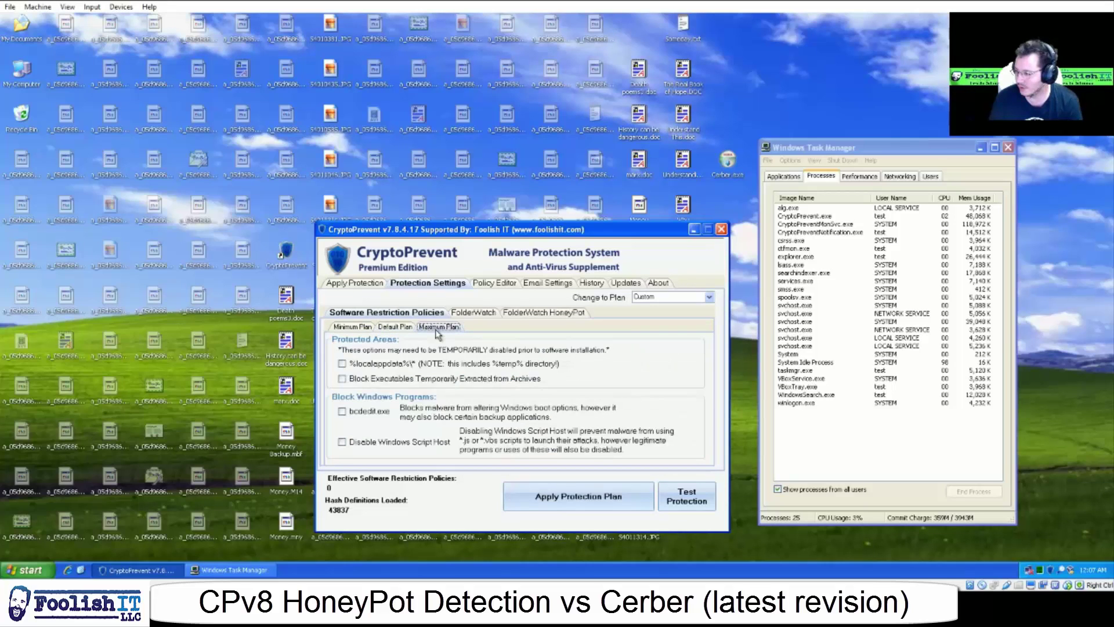
{"action": "left_click", "coordinate": [470, 313]}
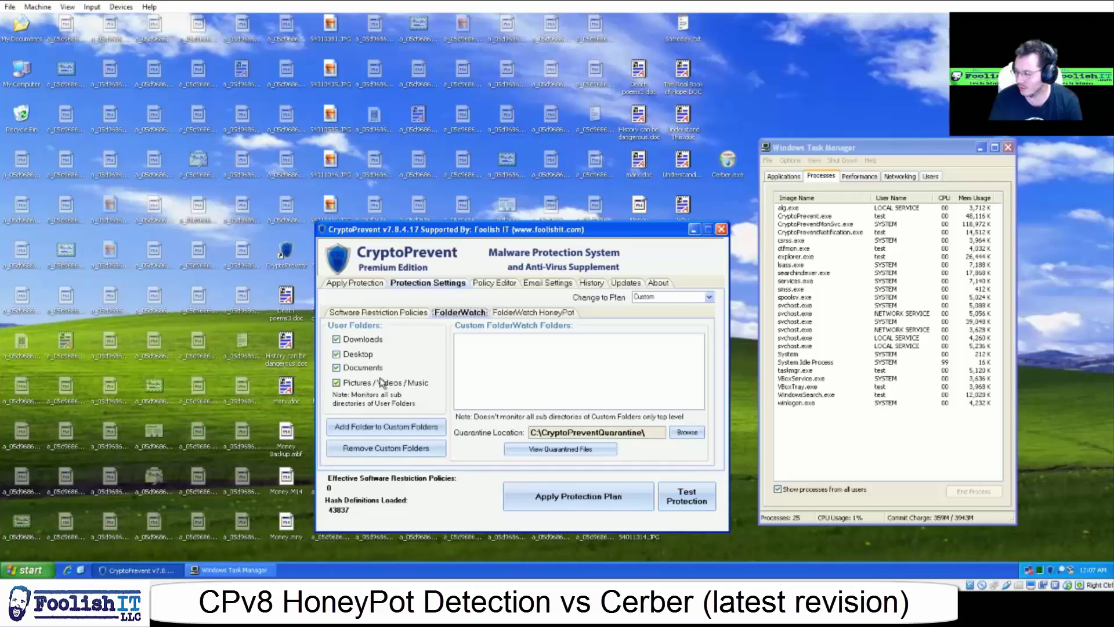
{"action": "left_click", "coordinate": [533, 313]}
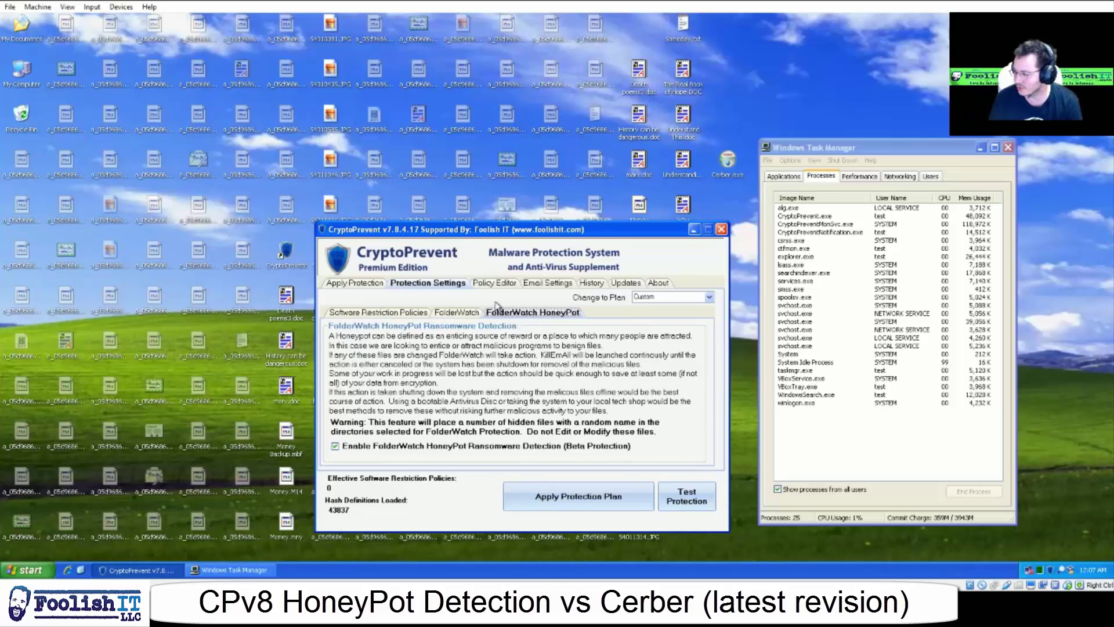
Review the policy editor's blacklist policies, new-hash submission and user hash definitions, including the Blacklist MD5 list
{"action": "left_click", "coordinate": [487, 282]}
{"action": "left_click", "coordinate": [419, 297]}
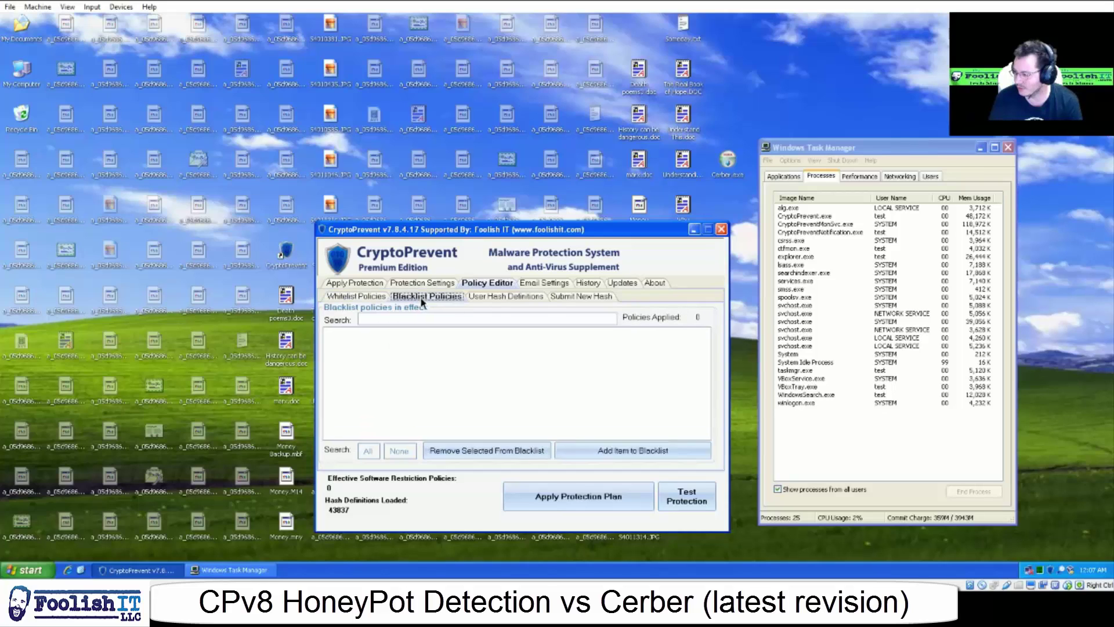
{"action": "left_click", "coordinate": [490, 300]}
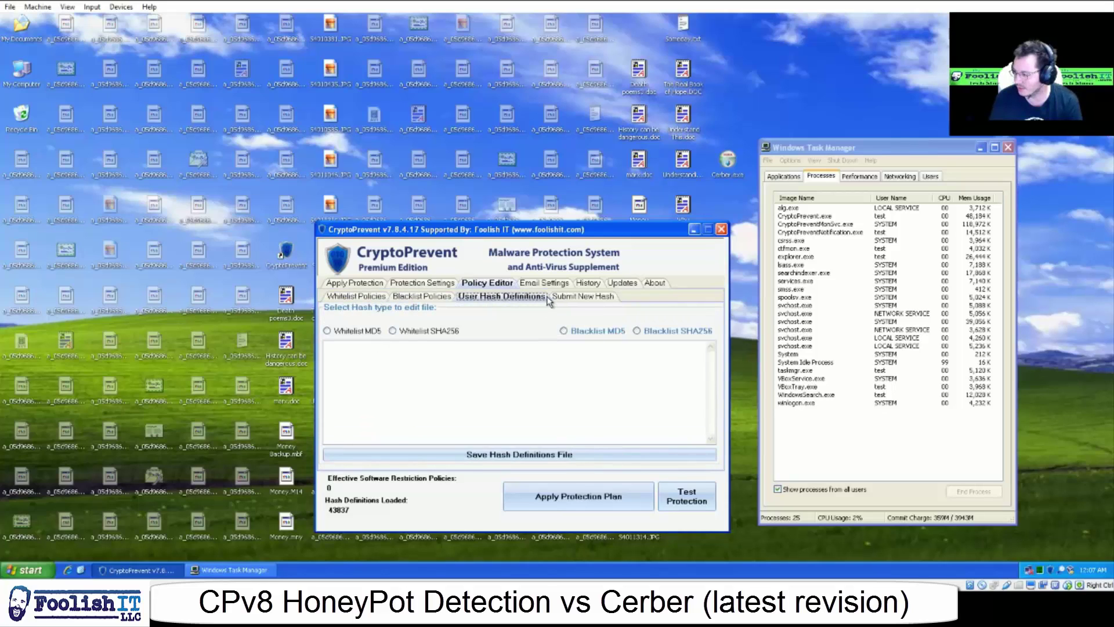
{"action": "left_click", "coordinate": [579, 299]}
{"action": "left_click", "coordinate": [508, 302]}
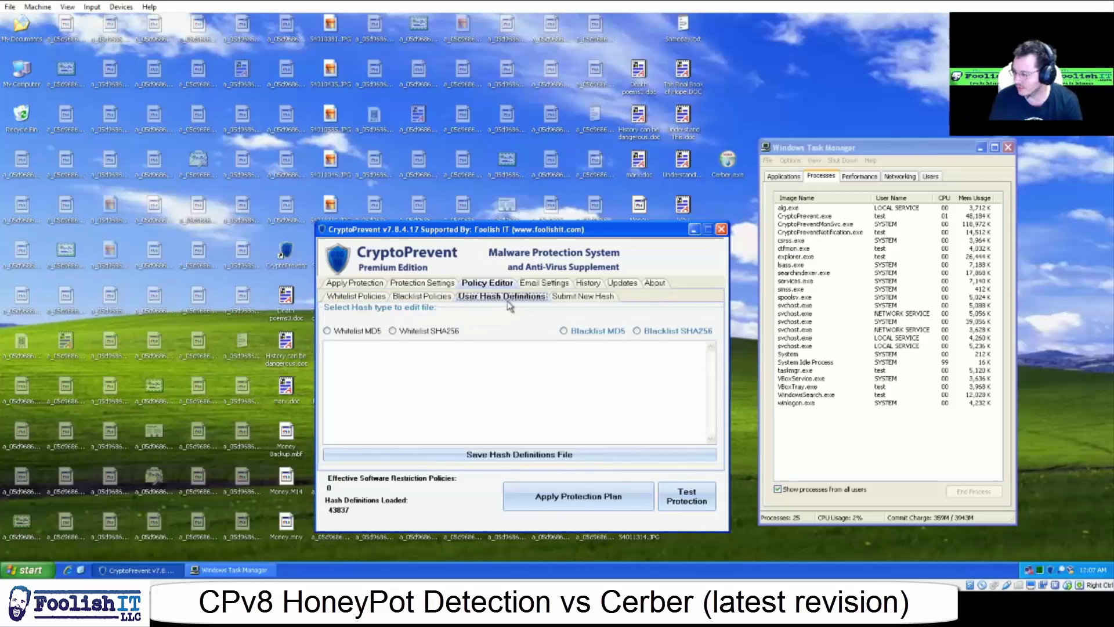
{"action": "left_click", "coordinate": [565, 331]}
Apply the custom protection plan, decline the system restart and close CryptoPrevent
{"action": "left_click", "coordinate": [577, 499]}
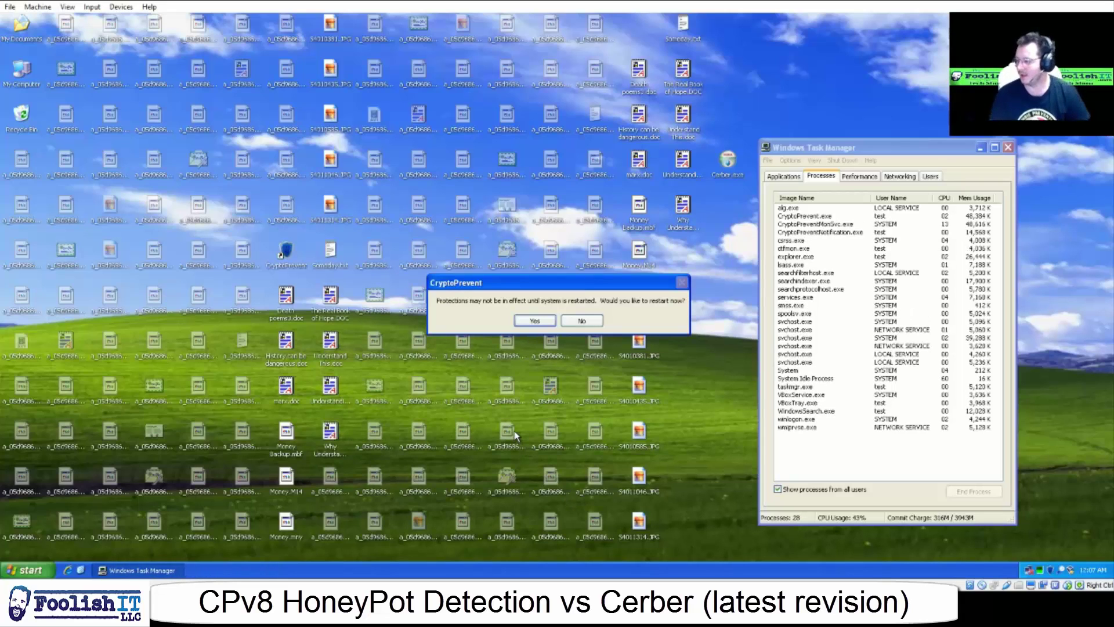
{"action": "left_click", "coordinate": [579, 319]}
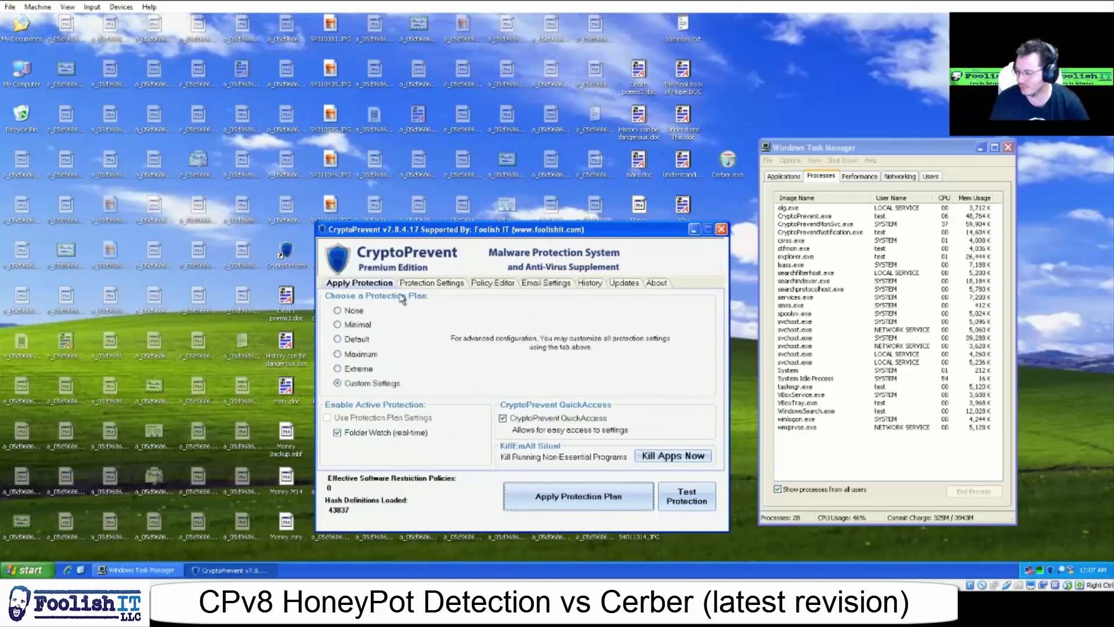
{"action": "left_click", "coordinate": [721, 230]}
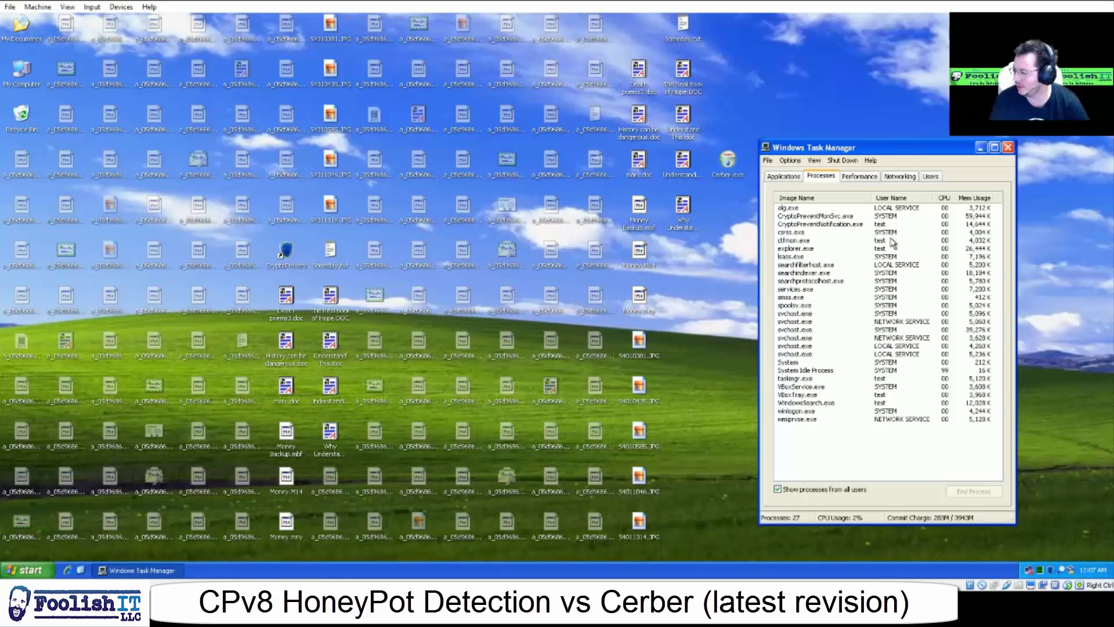
Point out the CryptoPreventMonSvc.exe and CryptoPreventNotification.exe processes in Task Manager
{"action": "left_click", "coordinate": [837, 216]}
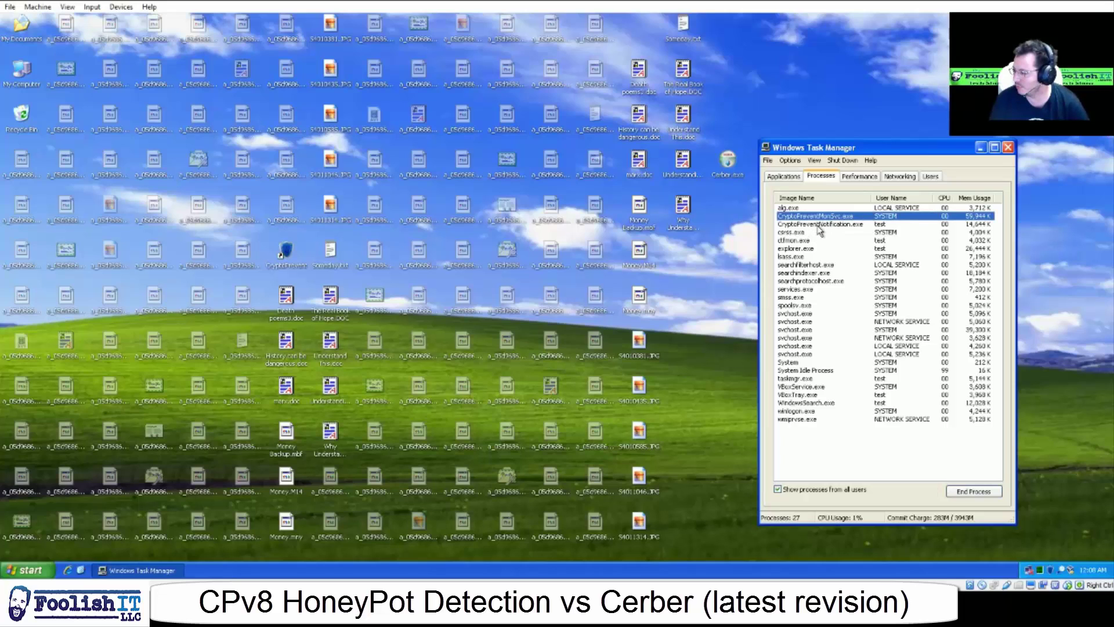
{"action": "left_click", "coordinate": [819, 225]}
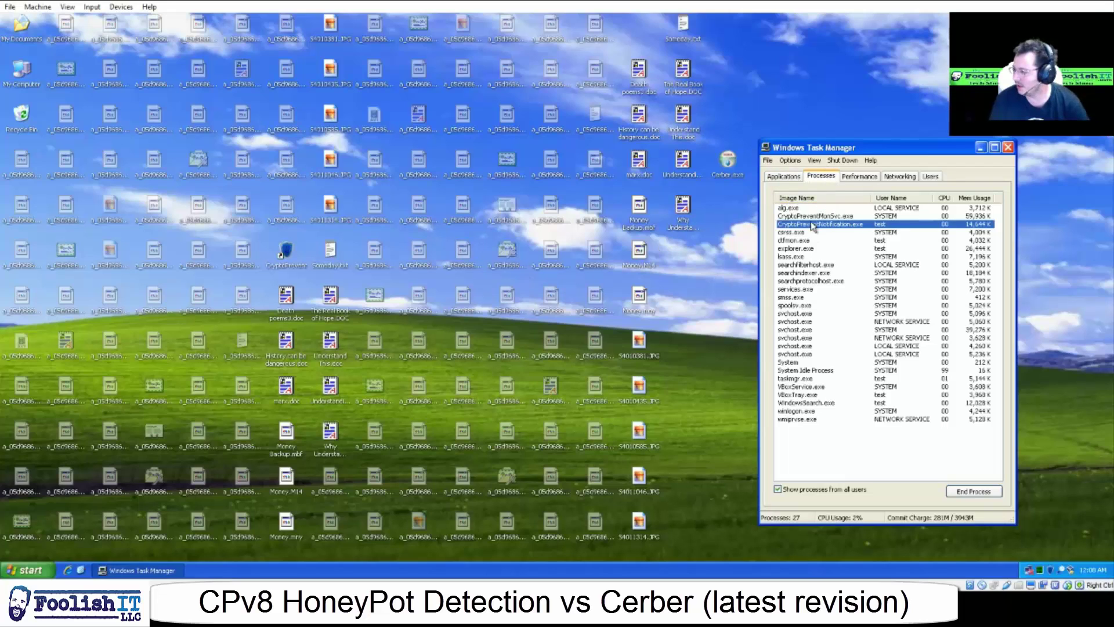
Run the Cerber.exe sample from the virtual machine's desktop and select its process in Task Manager
{"action": "left_click", "coordinate": [729, 166]}
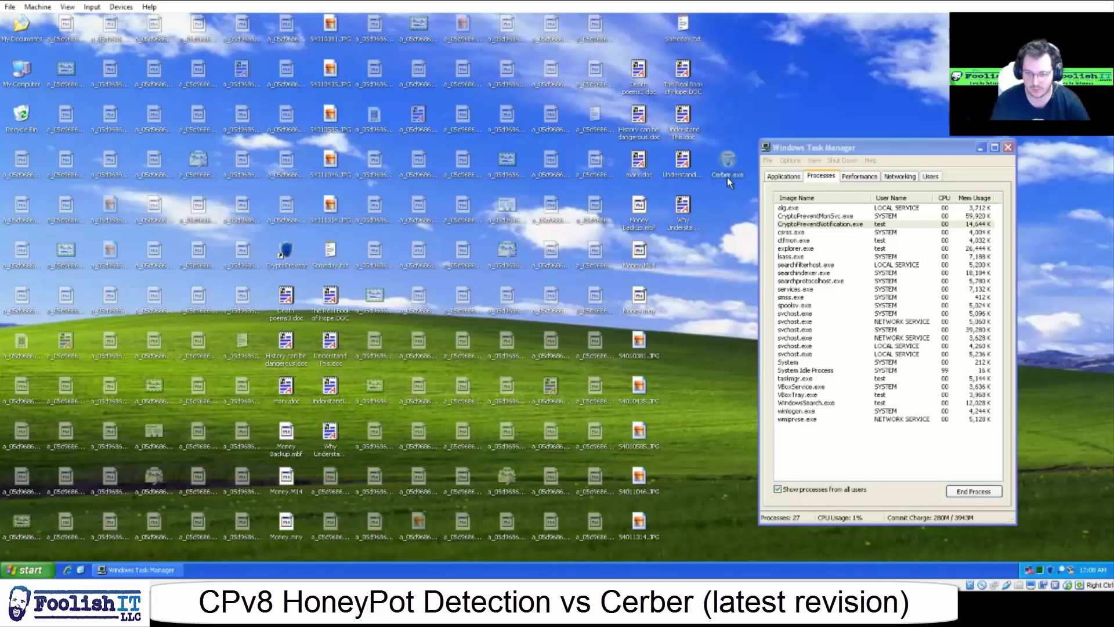
{"action": "mouse_move", "coordinate": [727, 179]}
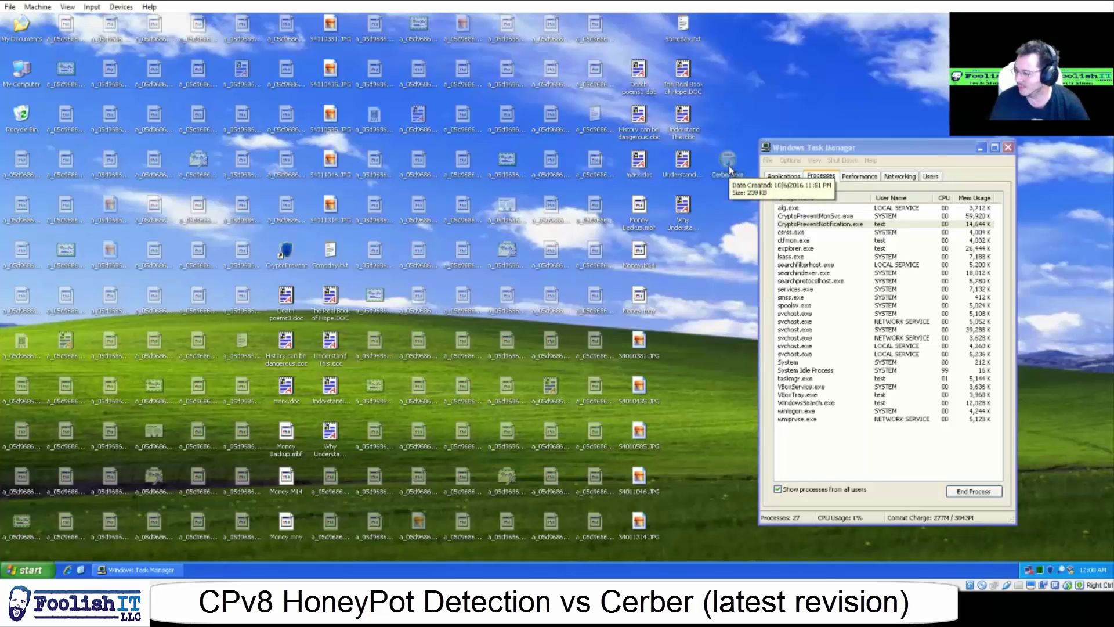
{"action": "double_click", "coordinate": [728, 165]}
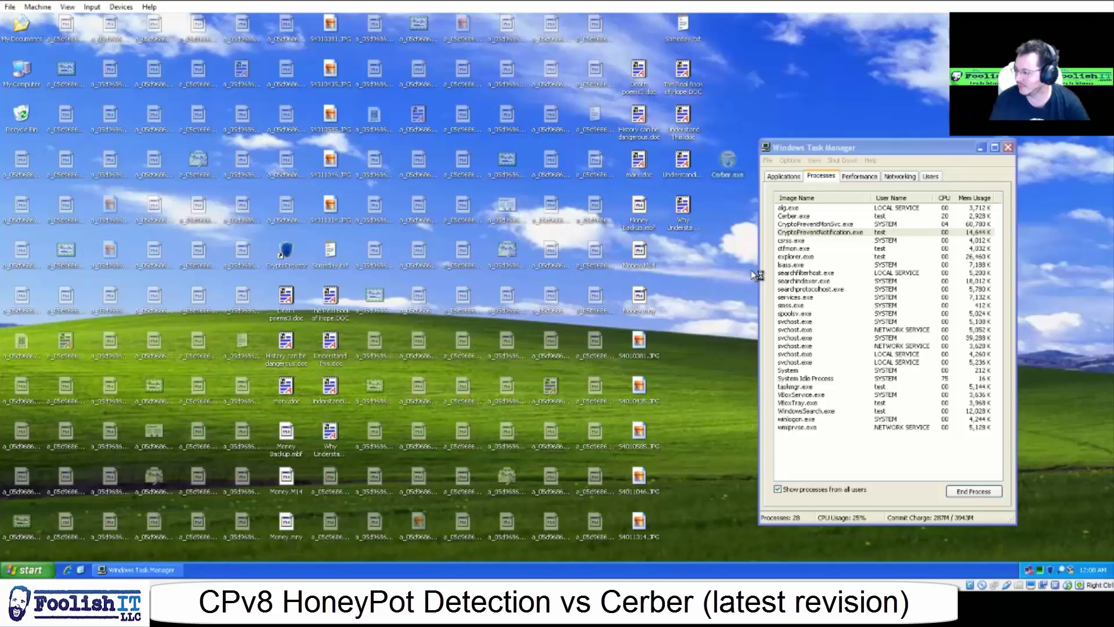
{"action": "left_click", "coordinate": [815, 217]}
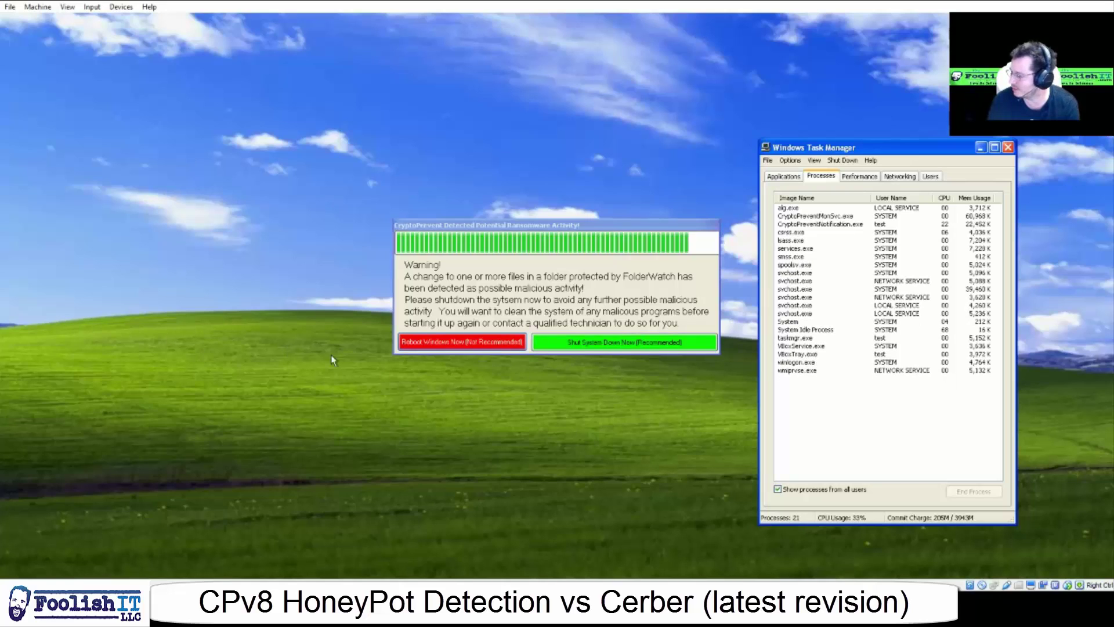
Reboot Windows from the ransomware activity warning, confirm the reboot and log on to the test account
{"action": "left_click", "coordinate": [454, 342]}
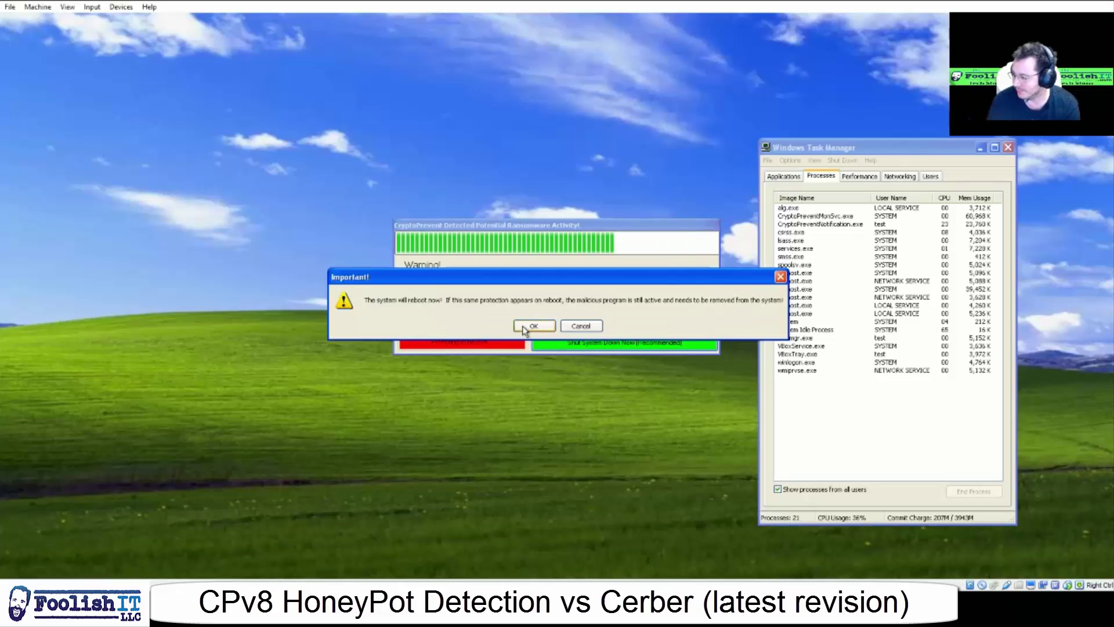
{"action": "left_click", "coordinate": [525, 327]}
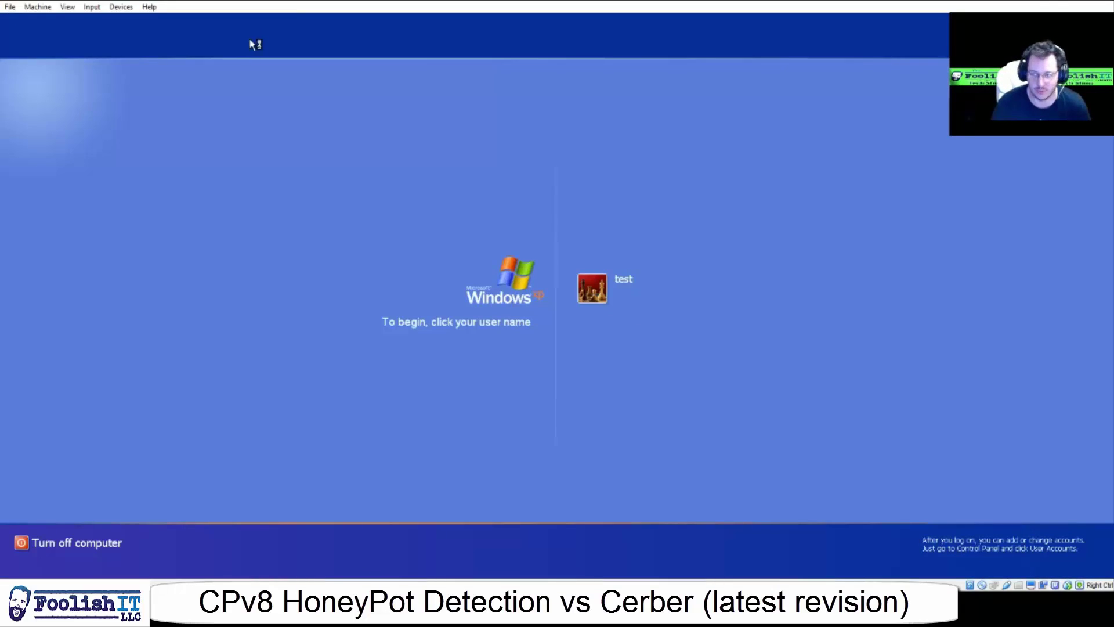
{"action": "left_click", "coordinate": [592, 294]}
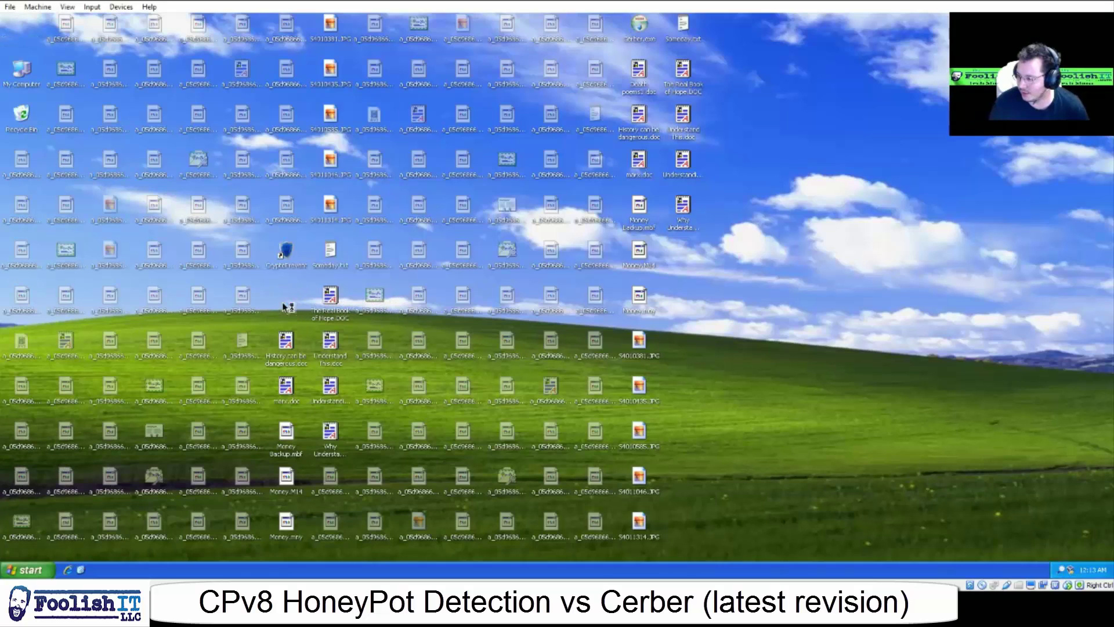
Check the desktop documents for encryption and view the picture S4011046.JPG, closing the viewer again
{"action": "left_click", "coordinate": [286, 302]}
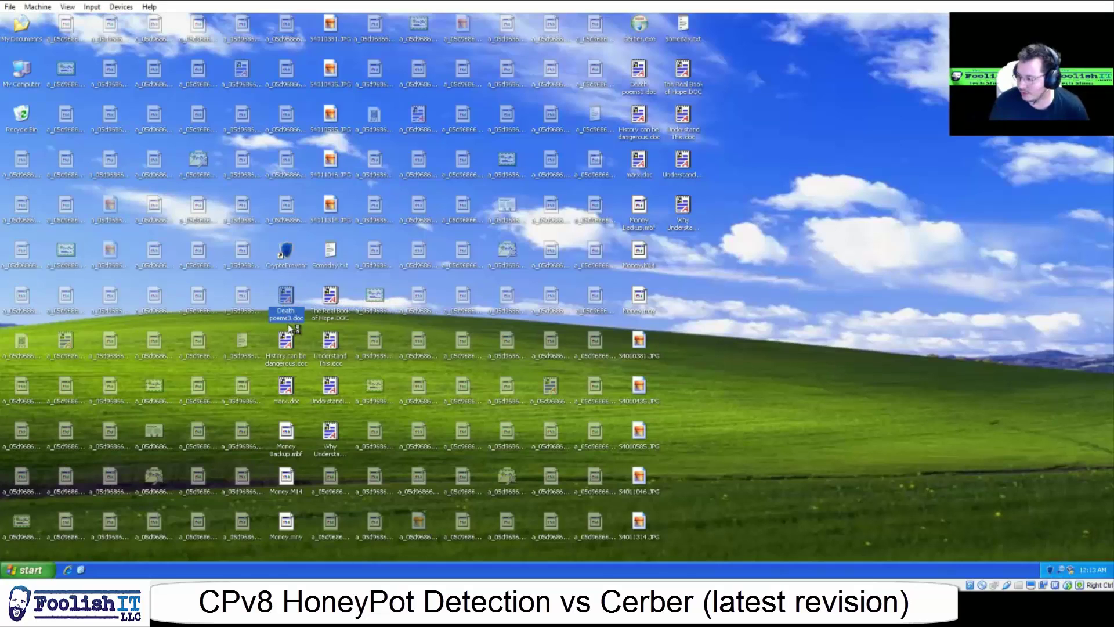
{"action": "left_click", "coordinate": [286, 387]}
{"action": "left_click", "coordinate": [284, 439]}
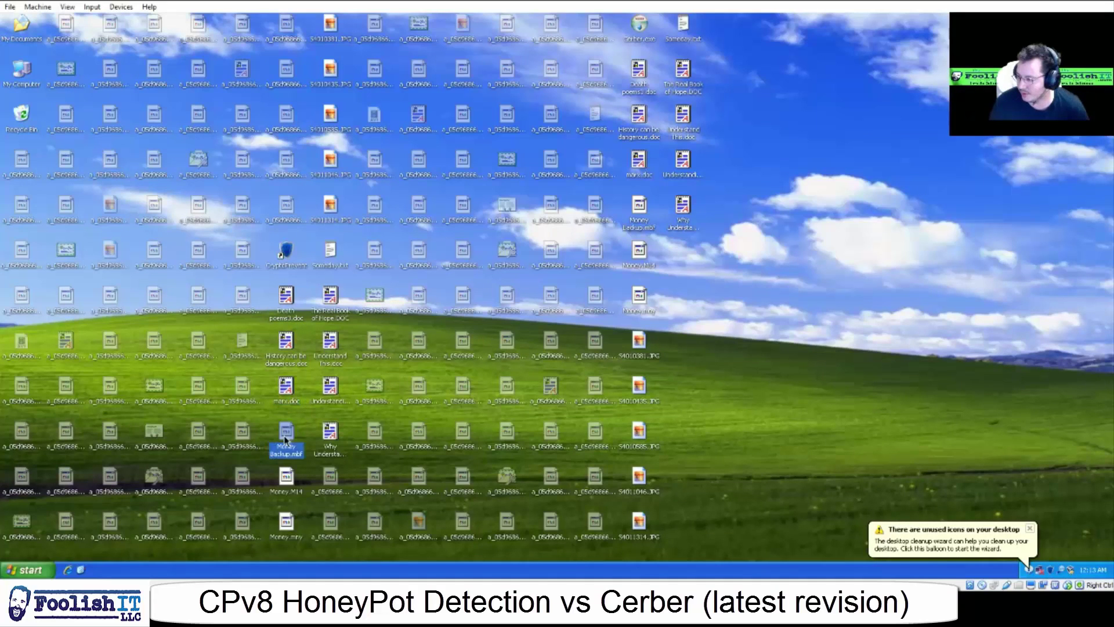
{"action": "left_click", "coordinate": [329, 434]}
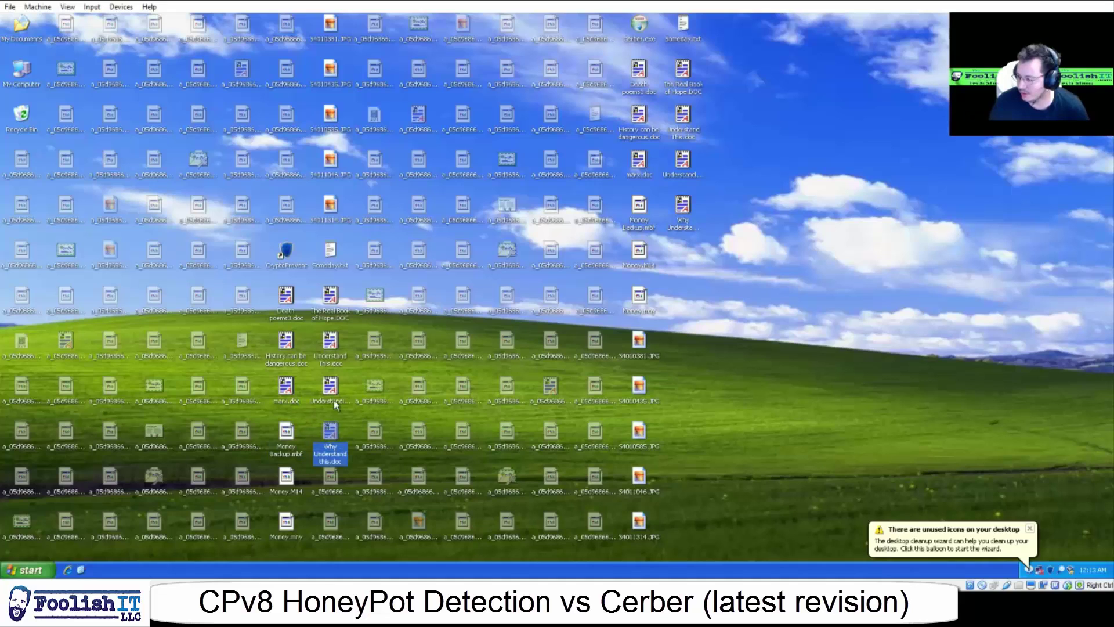
{"action": "double_click", "coordinate": [332, 173]}
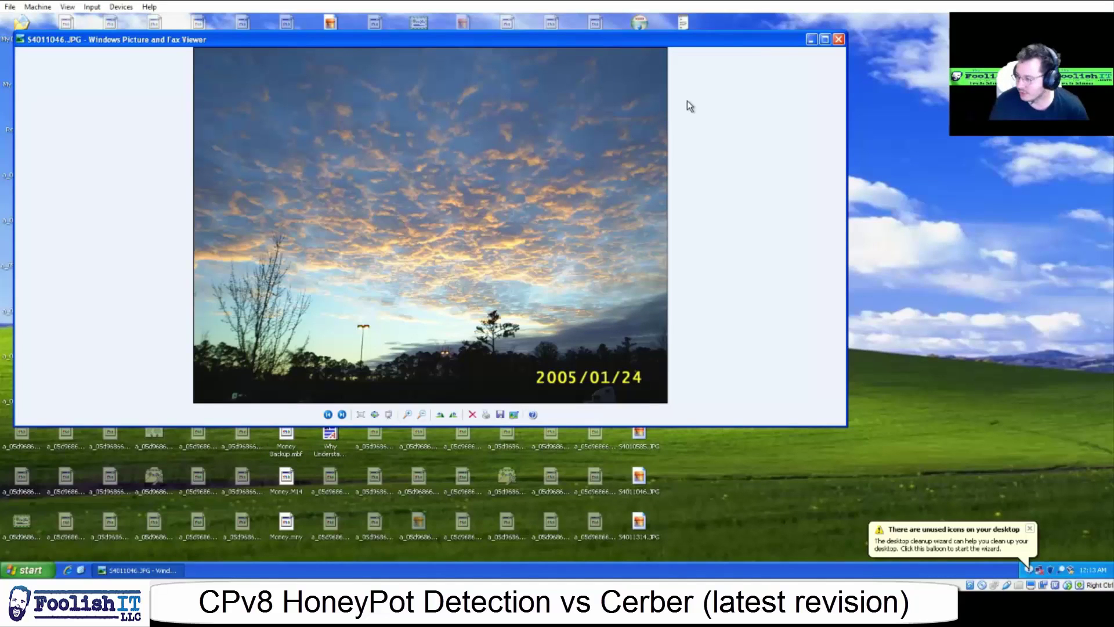
{"action": "left_click", "coordinate": [838, 38]}
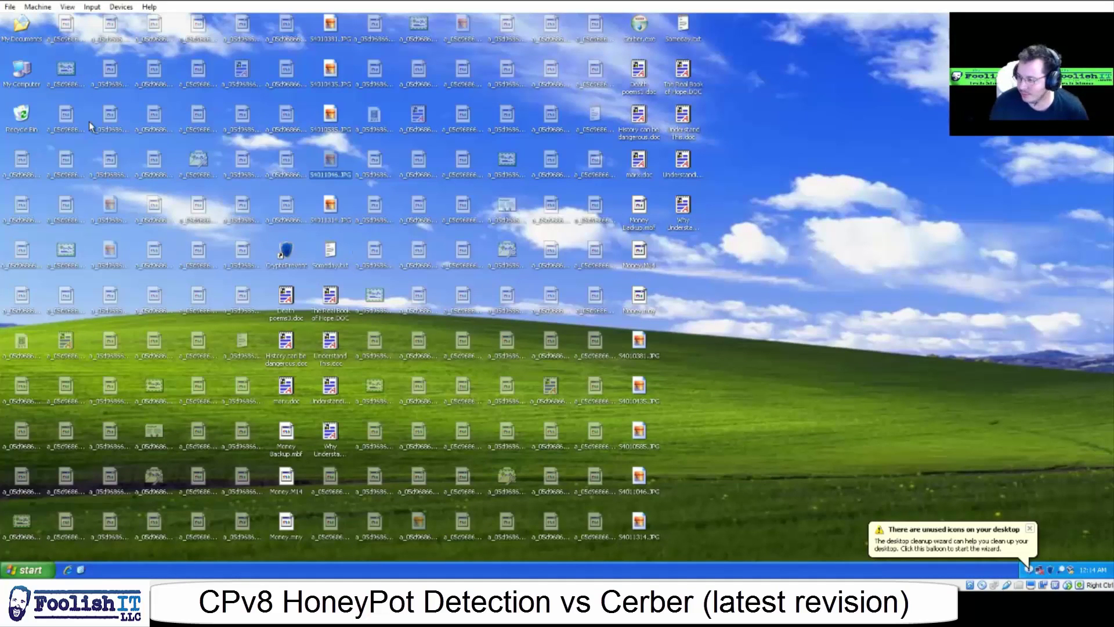
Enable hiding of protected operating system files in the folder options and close the My Computer window
{"action": "left_click", "coordinate": [21, 74]}
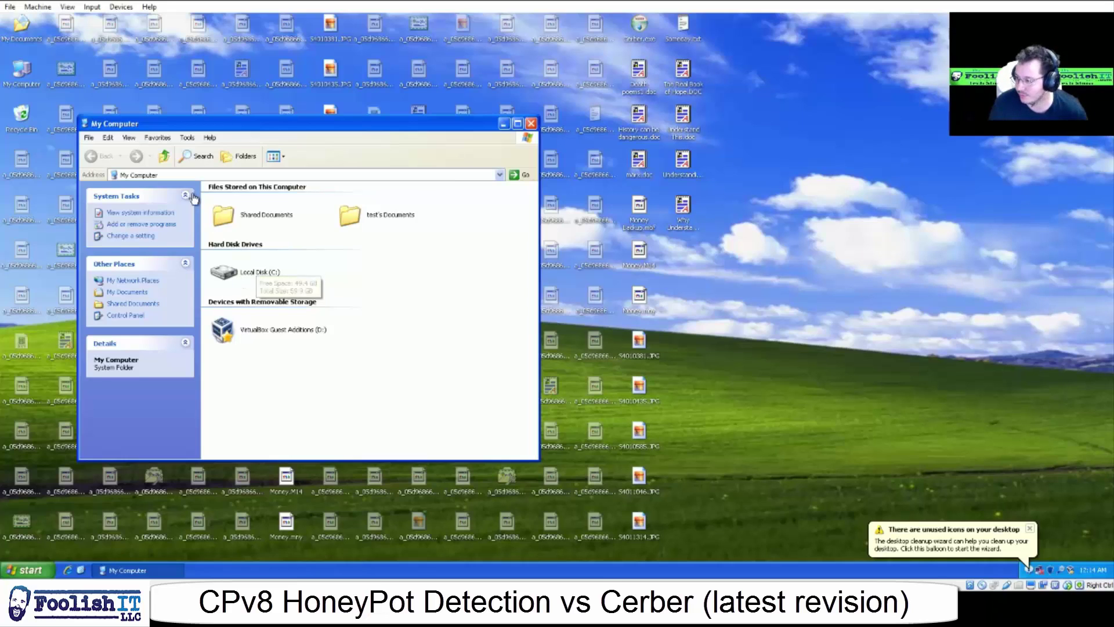
{"action": "left_click", "coordinate": [187, 138]}
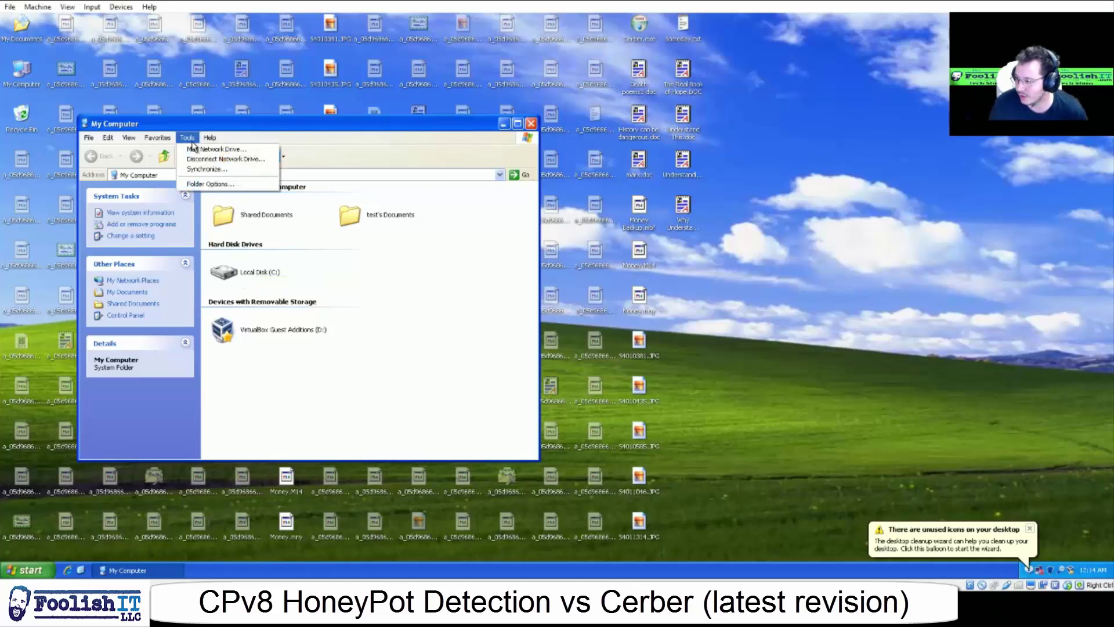
{"action": "left_click", "coordinate": [204, 184]}
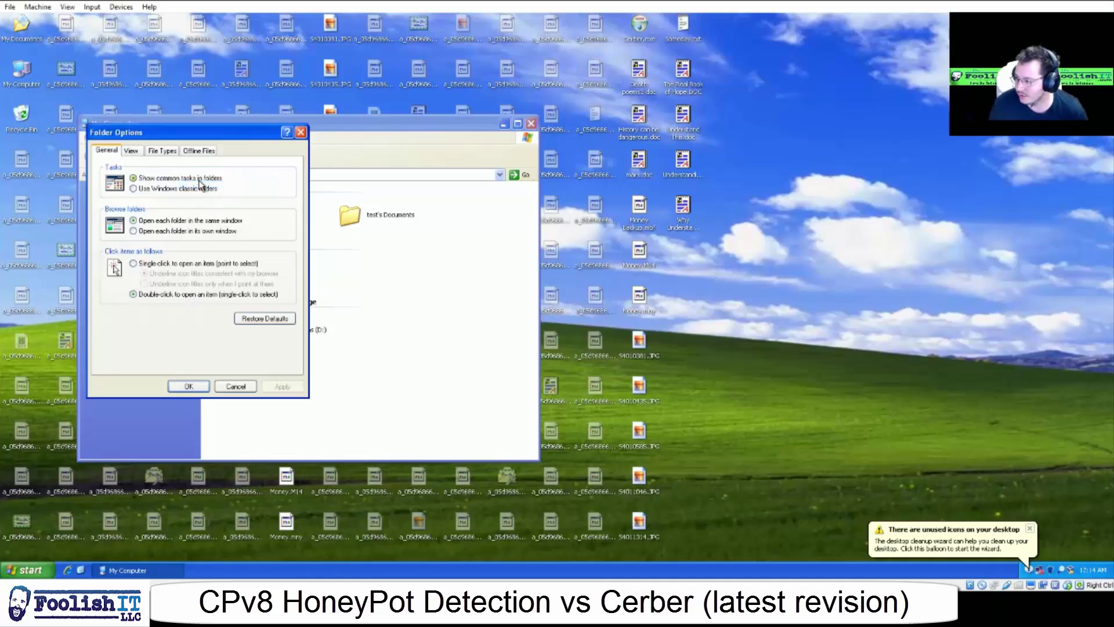
{"action": "left_click", "coordinate": [137, 151]}
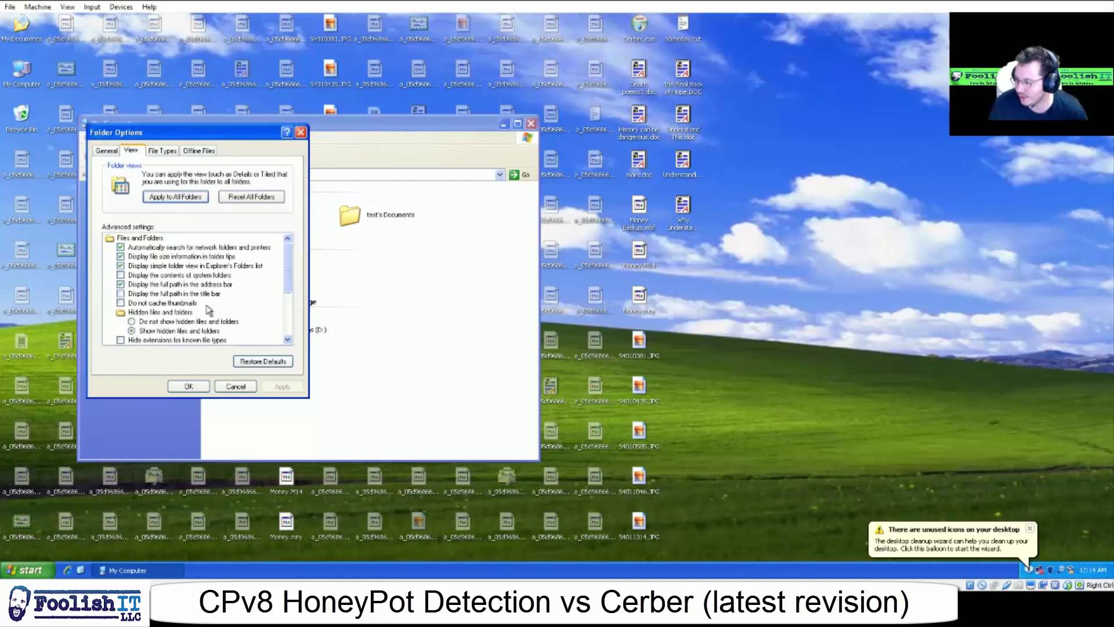
{"action": "left_click_drag", "start_coordinate": [286, 284], "coordinate": [285, 315]}
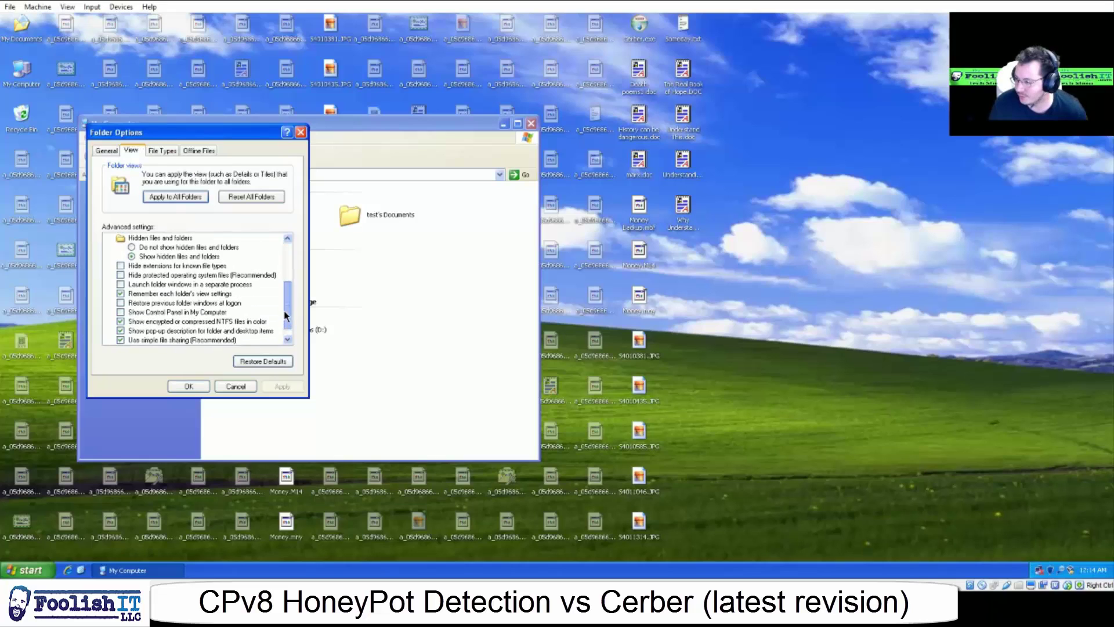
{"action": "left_click", "coordinate": [161, 278]}
{"action": "left_click", "coordinate": [199, 385]}
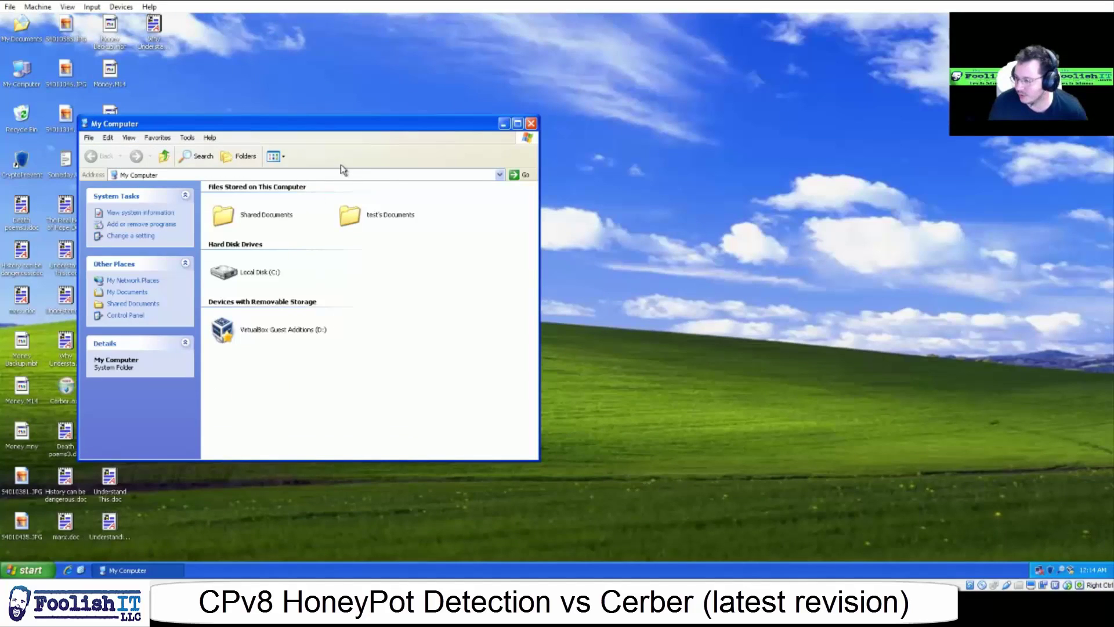
{"action": "left_click", "coordinate": [531, 125]}
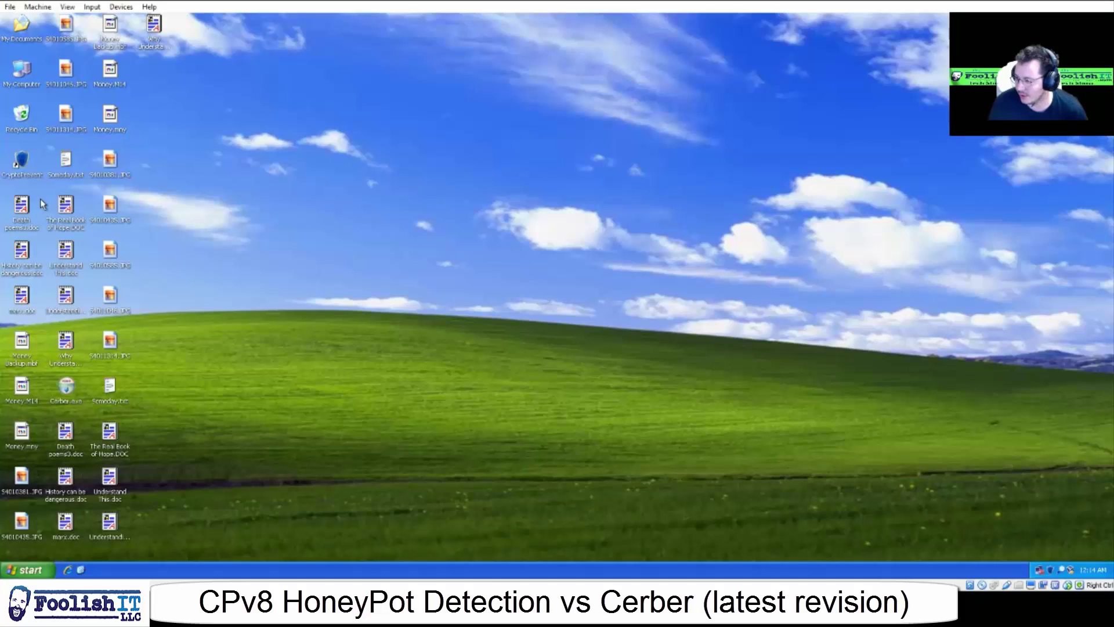
Inspect the contents of Death poems3.doc from the desktop in WordPad and close it again
{"action": "left_click", "coordinate": [24, 209]}
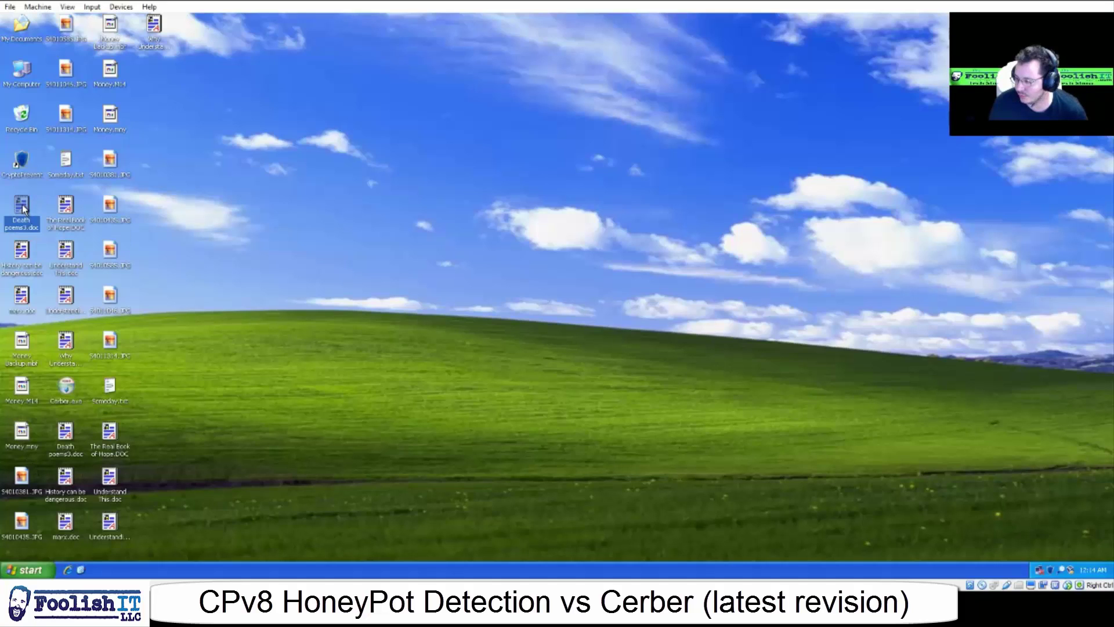
{"action": "double_click", "coordinate": [25, 210]}
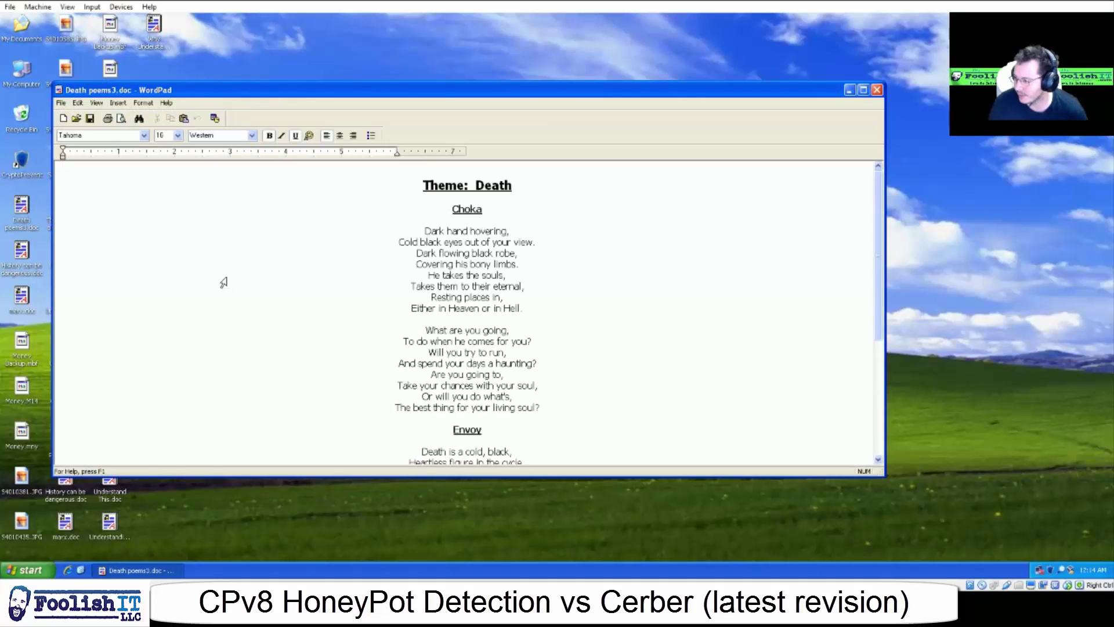
{"action": "left_click", "coordinate": [877, 90]}
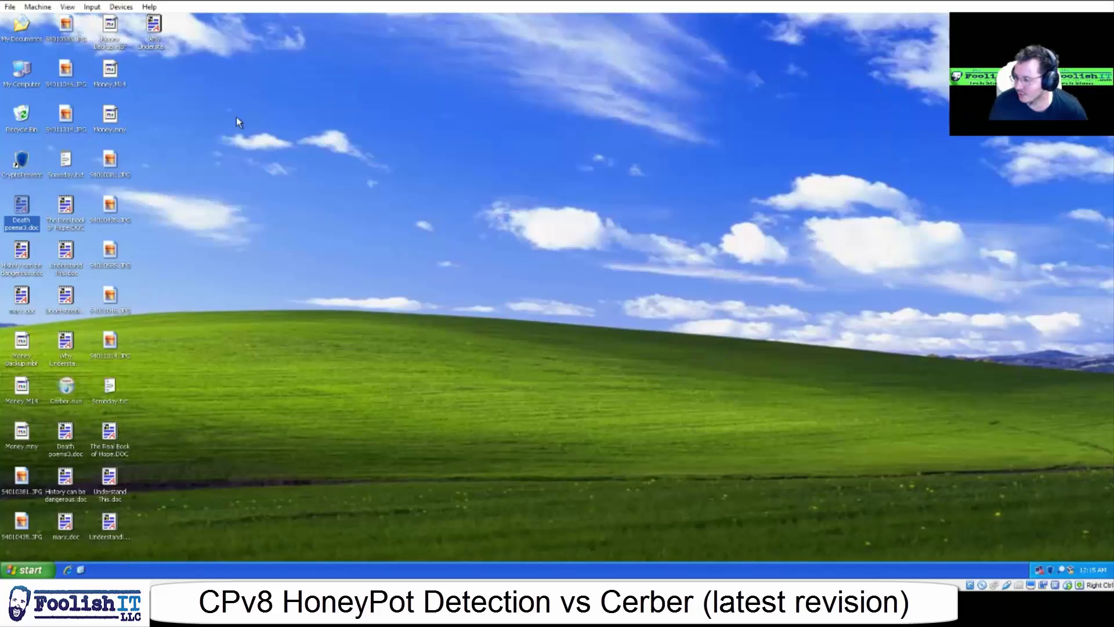
Open My Documents and look through its whole file list for signs of encryption
{"action": "double_click", "coordinate": [11, 30]}
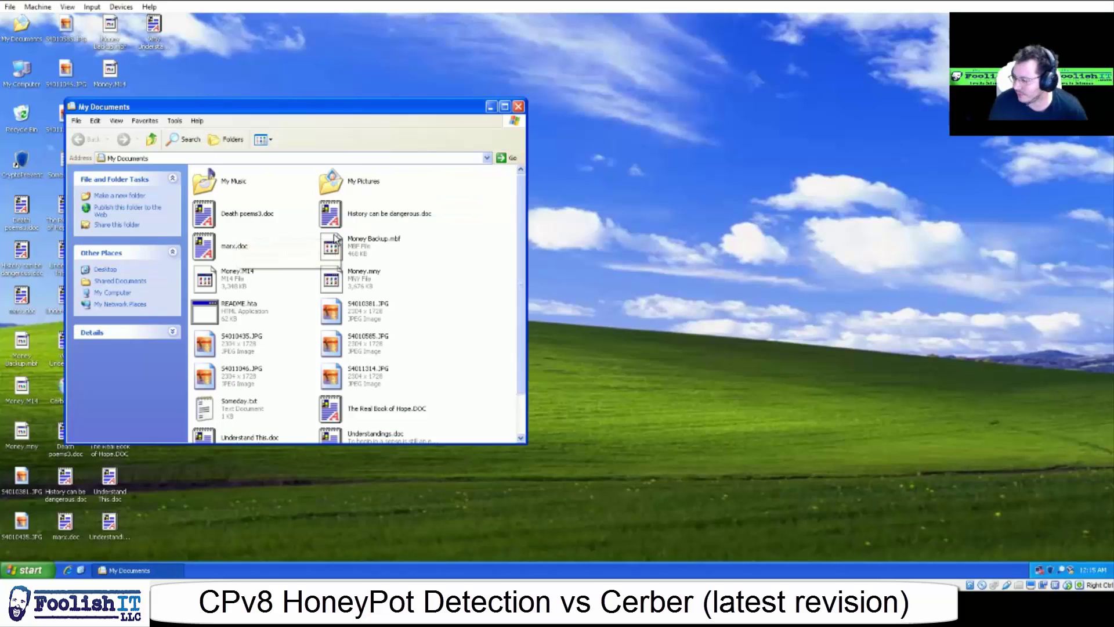
{"action": "scroll", "coordinate": [294, 275], "scroll_direction": "down", "scroll_amount": 1}
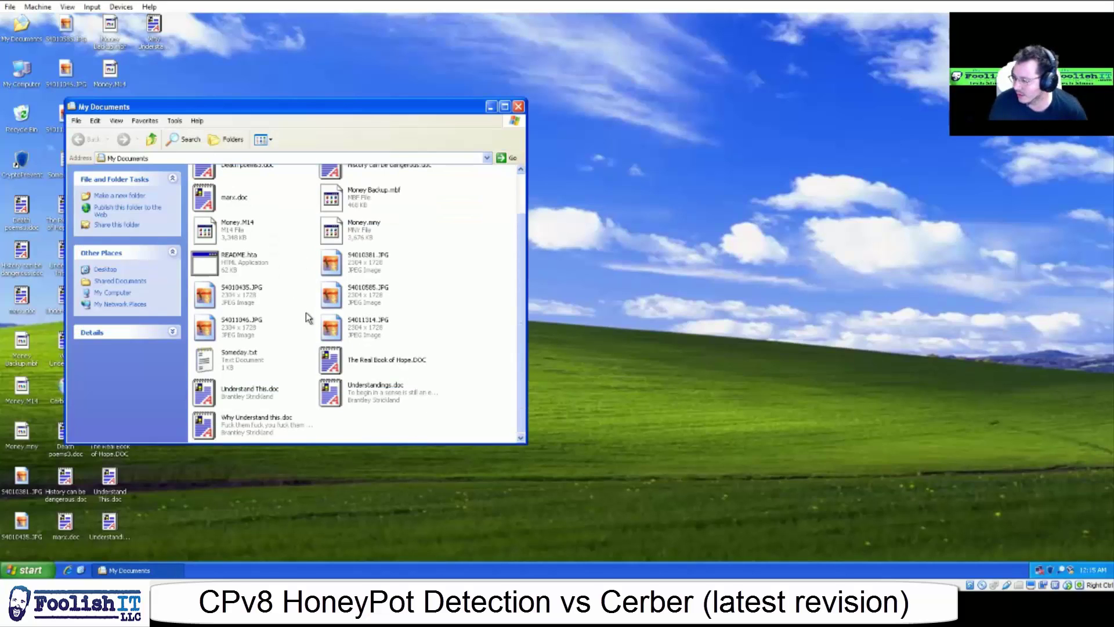
{"action": "scroll", "coordinate": [306, 318], "scroll_direction": "up", "scroll_amount": 1}
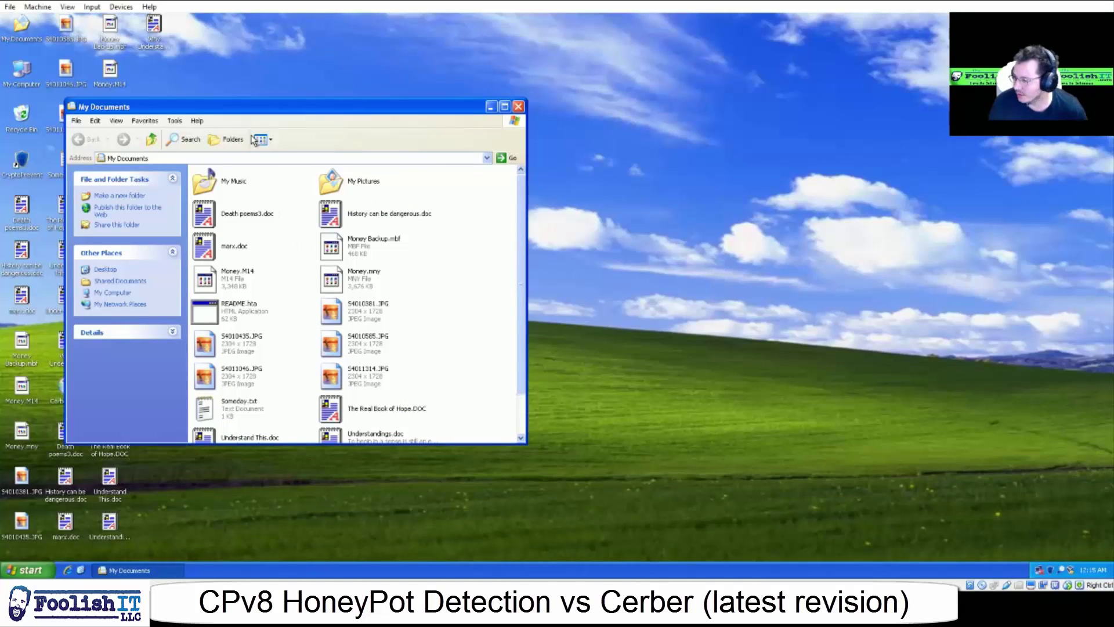
{"action": "left_click_drag", "start_coordinate": [259, 113], "coordinate": [340, 112]}
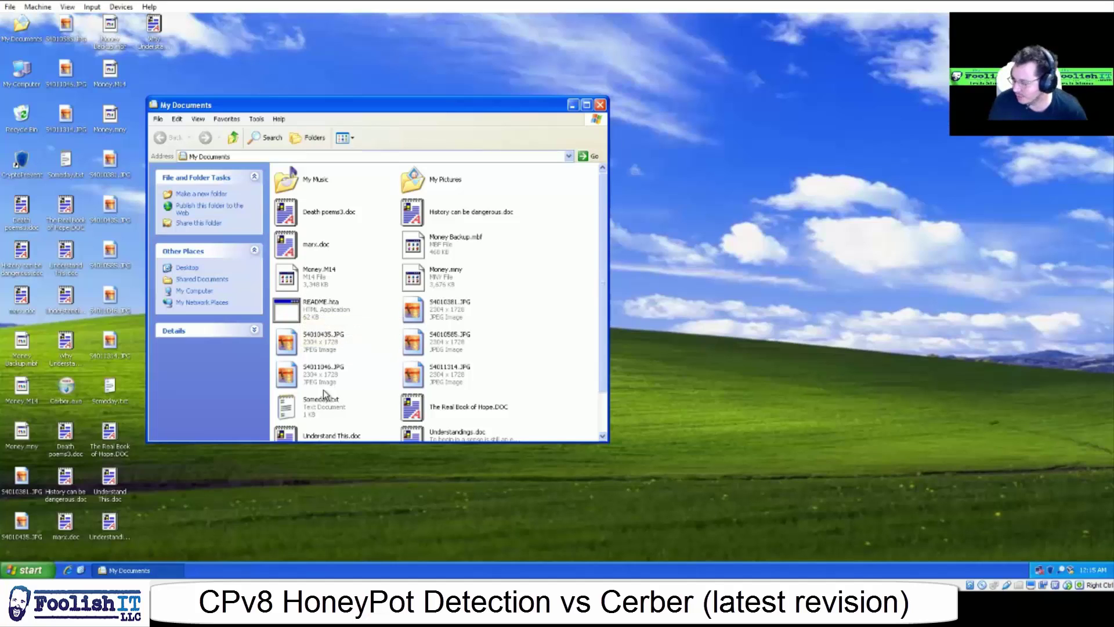
{"action": "scroll", "coordinate": [341, 351], "scroll_direction": "down", "scroll_amount": 2}
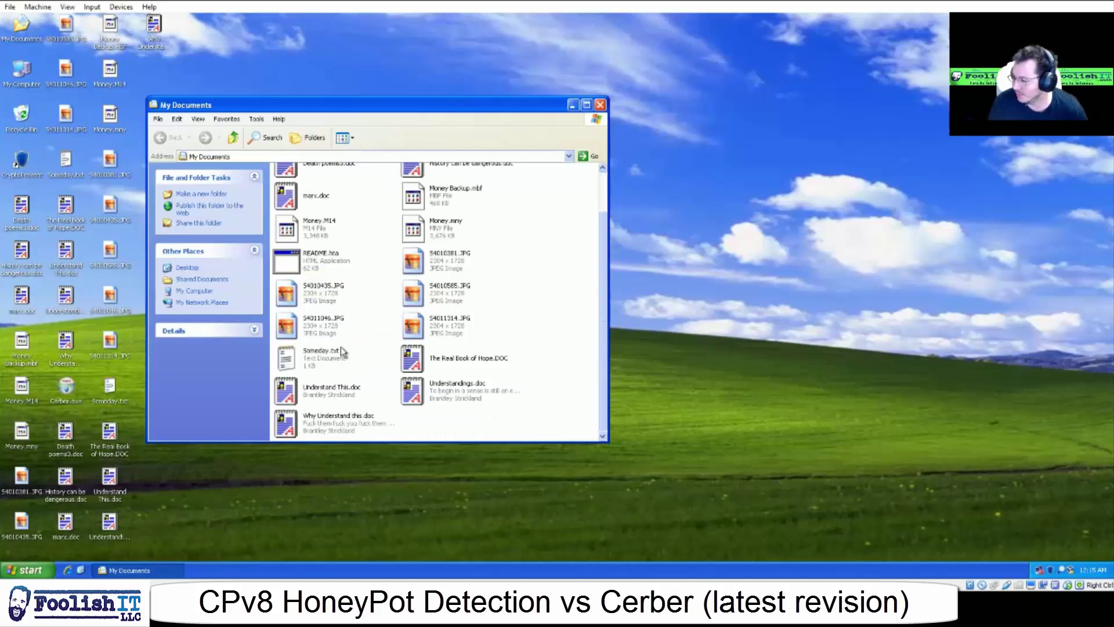
{"action": "scroll", "coordinate": [357, 389], "scroll_direction": "up", "scroll_amount": 2}
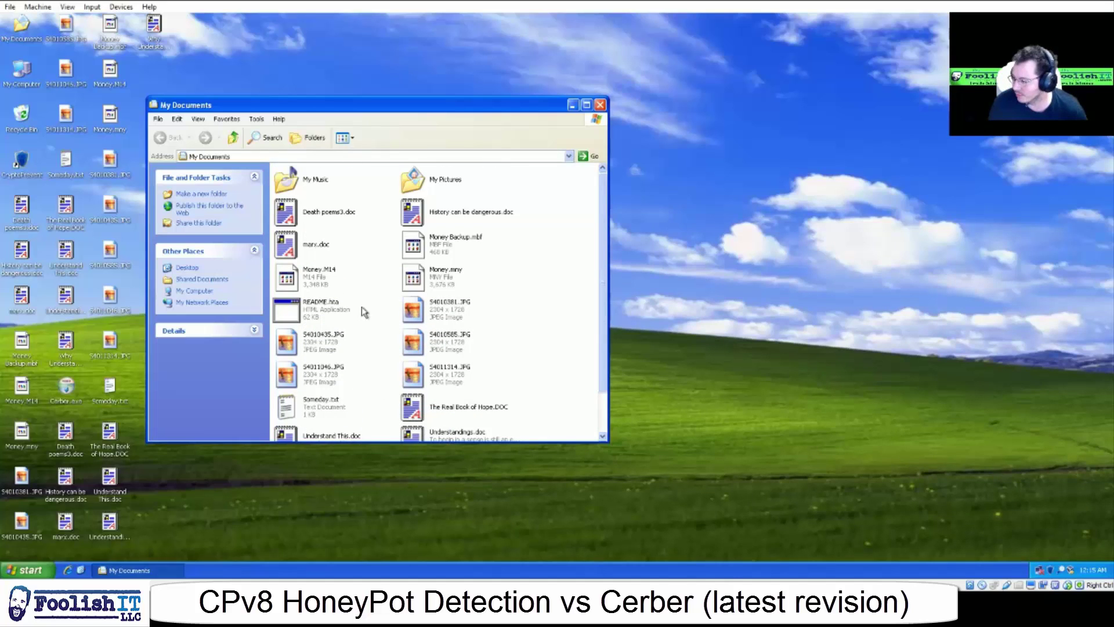
Check the files in the My Music and My Pictures subfolders, returning to My Documents after each
{"action": "double_click", "coordinate": [317, 181]}
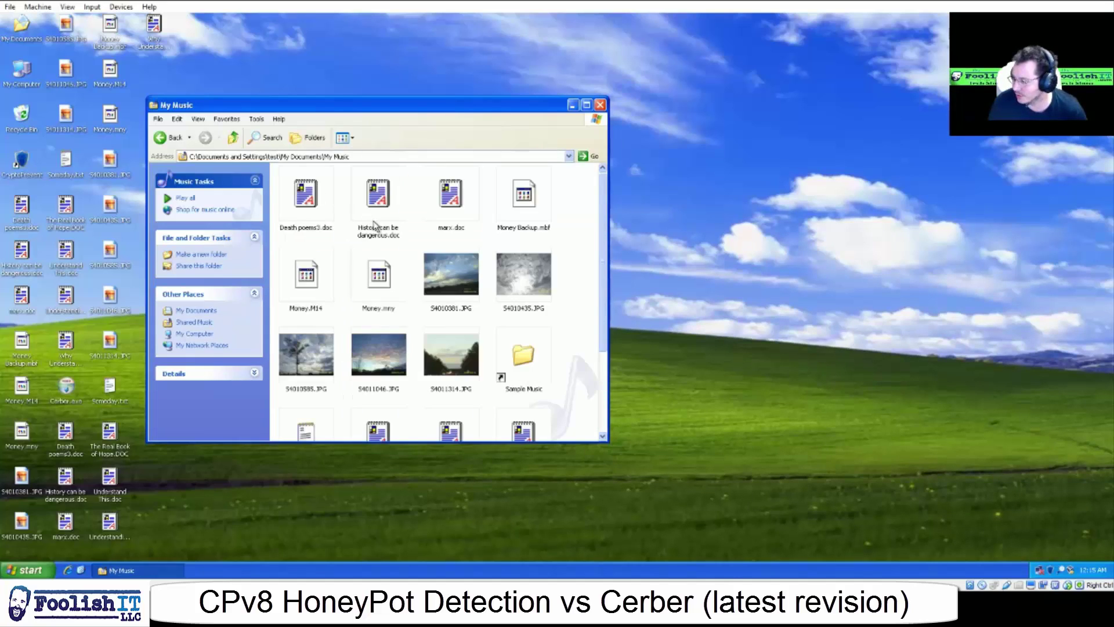
{"action": "scroll", "coordinate": [416, 250], "scroll_direction": "down", "scroll_amount": 5}
{"action": "scroll", "coordinate": [433, 302], "scroll_direction": "up", "scroll_amount": 5}
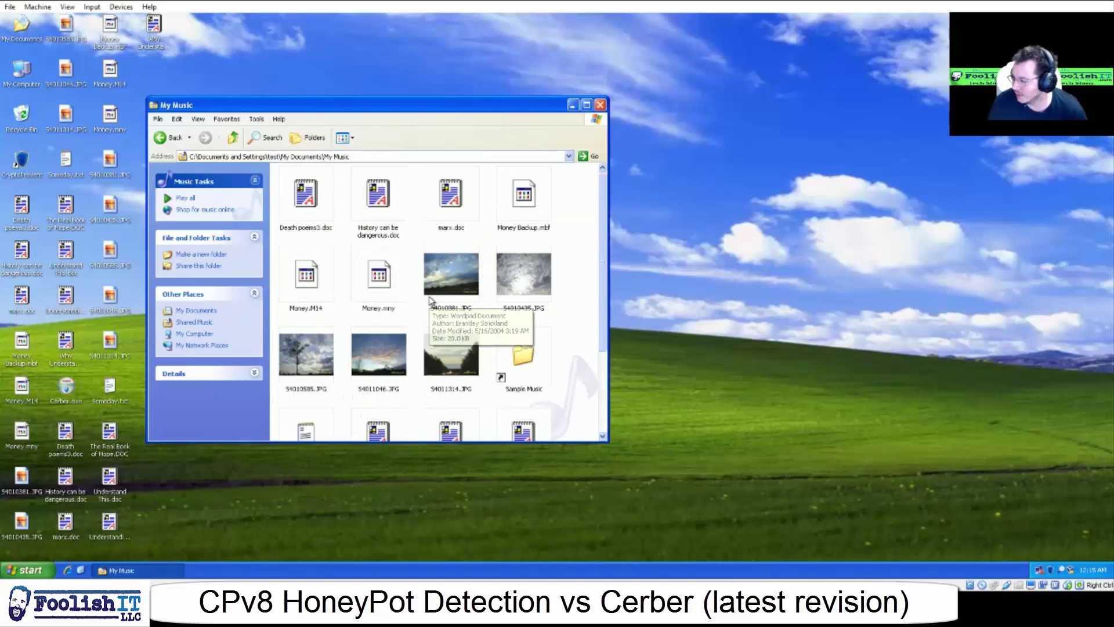
{"action": "key", "text": "BackSpace"}
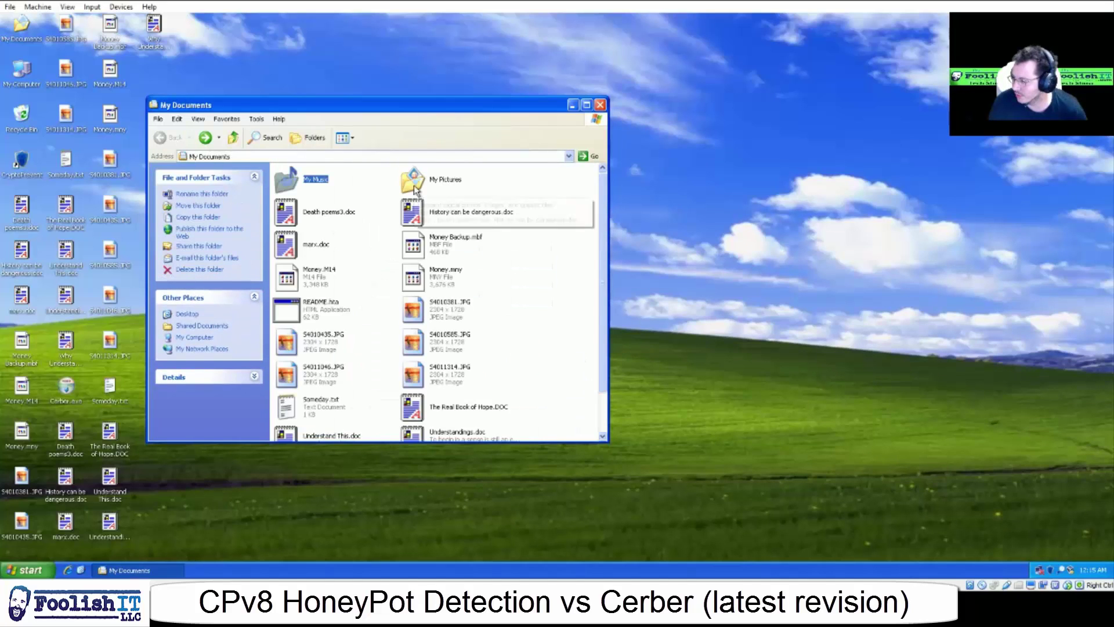
{"action": "double_click", "coordinate": [413, 186]}
{"action": "scroll", "coordinate": [361, 284], "scroll_direction": "down", "scroll_amount": 3}
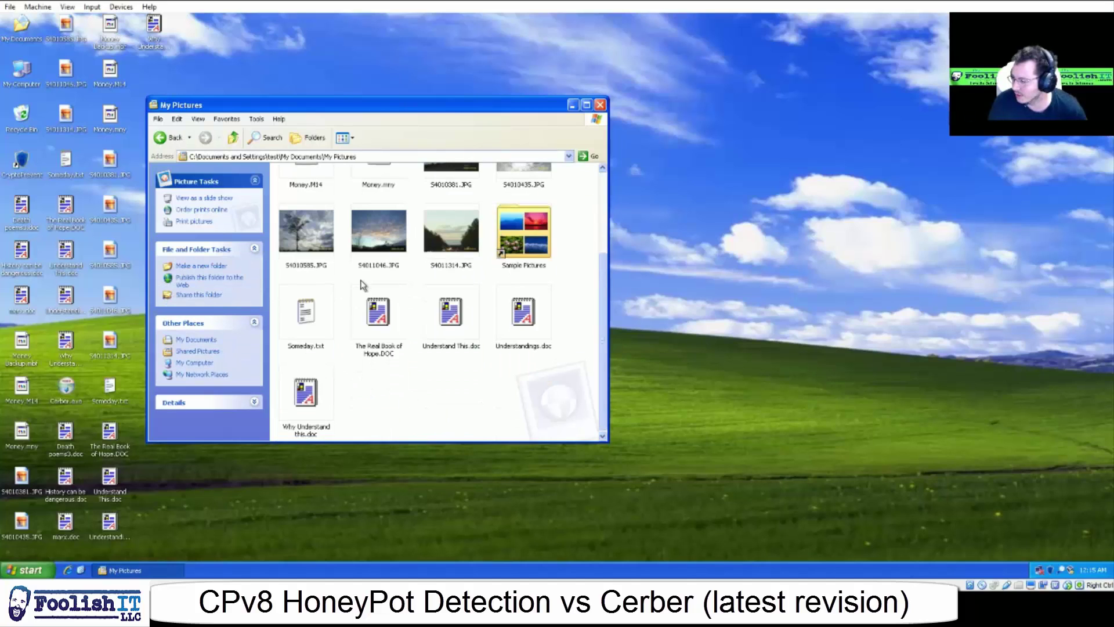
{"action": "scroll", "coordinate": [360, 284], "scroll_direction": "up", "scroll_amount": 3}
{"action": "key", "text": "BackSpace"}
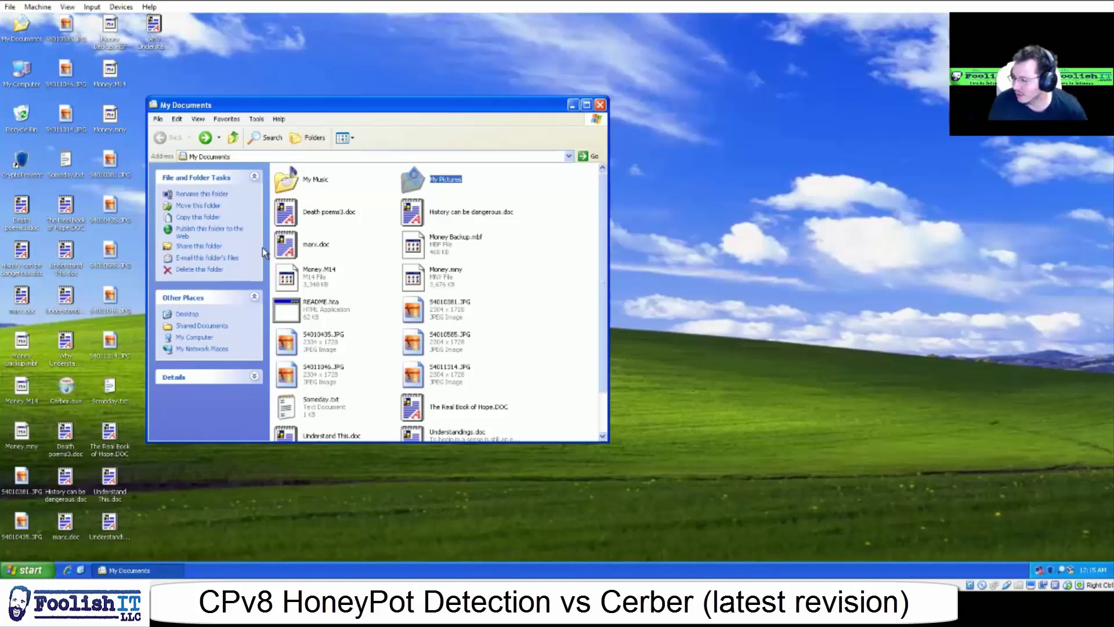
Go to Shared Documents and check its files and those in the Shared Music subfolder, returning to Shared Documents
{"action": "left_click", "coordinate": [206, 327]}
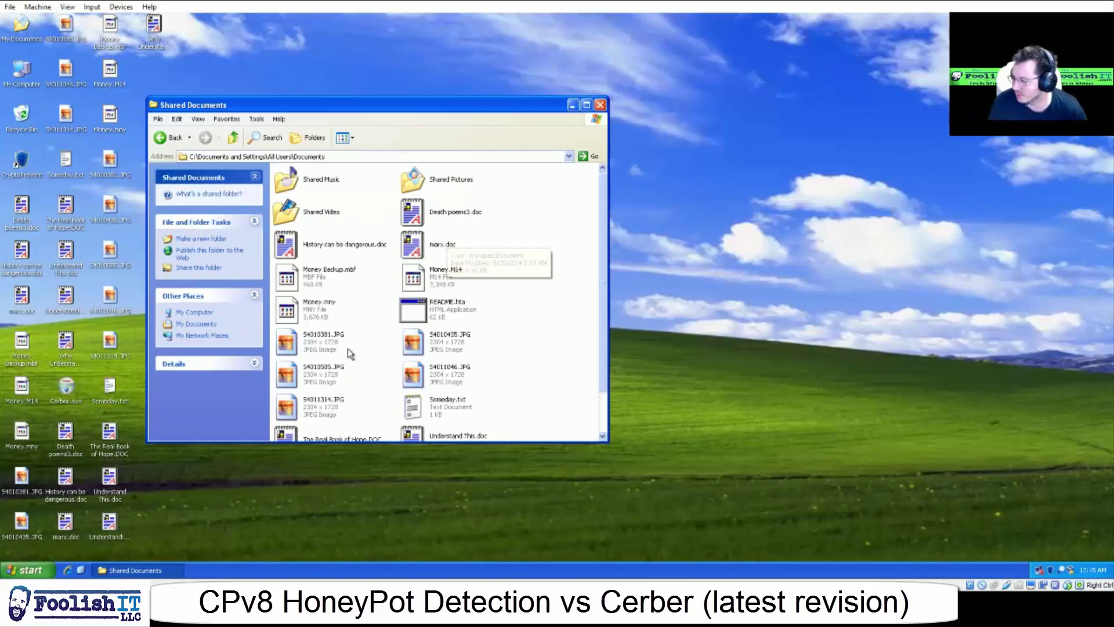
{"action": "scroll", "coordinate": [348, 360], "scroll_direction": "down", "scroll_amount": 2}
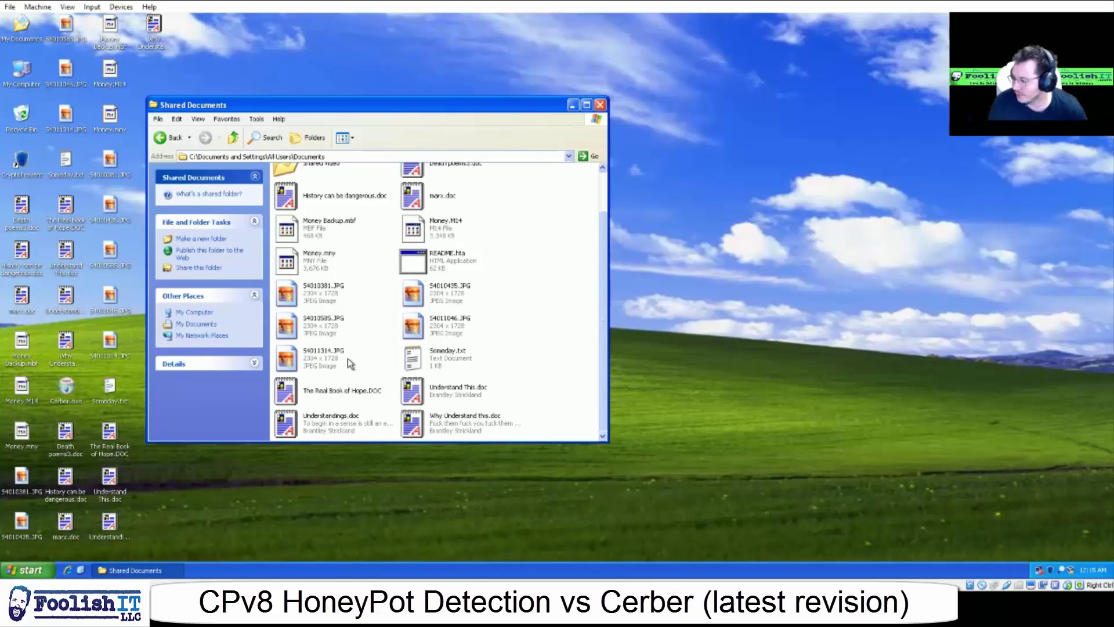
{"action": "scroll", "coordinate": [347, 357], "scroll_direction": "up", "scroll_amount": 2}
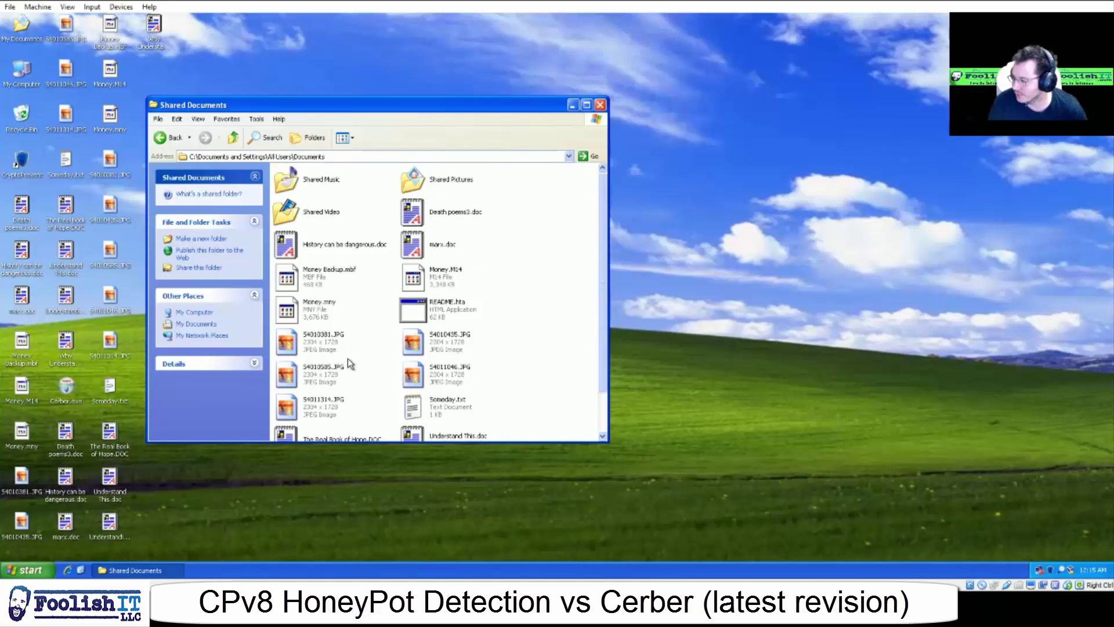
{"action": "double_click", "coordinate": [280, 181]}
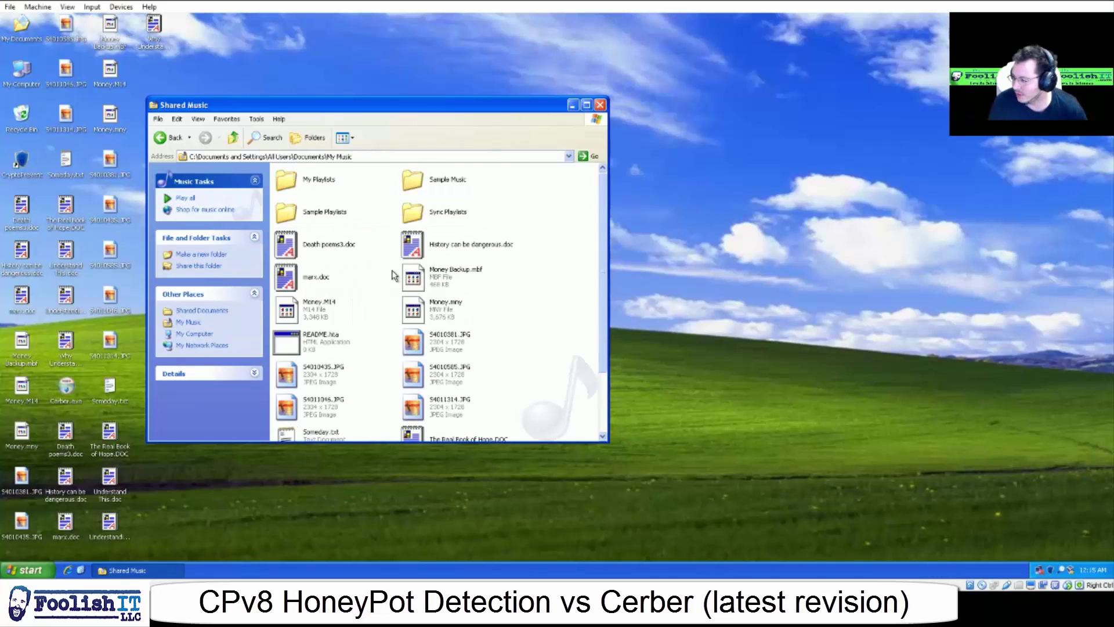
{"action": "scroll", "coordinate": [390, 276], "scroll_direction": "down", "scroll_amount": 3}
{"action": "scroll", "coordinate": [390, 276], "scroll_direction": "up", "scroll_amount": 3}
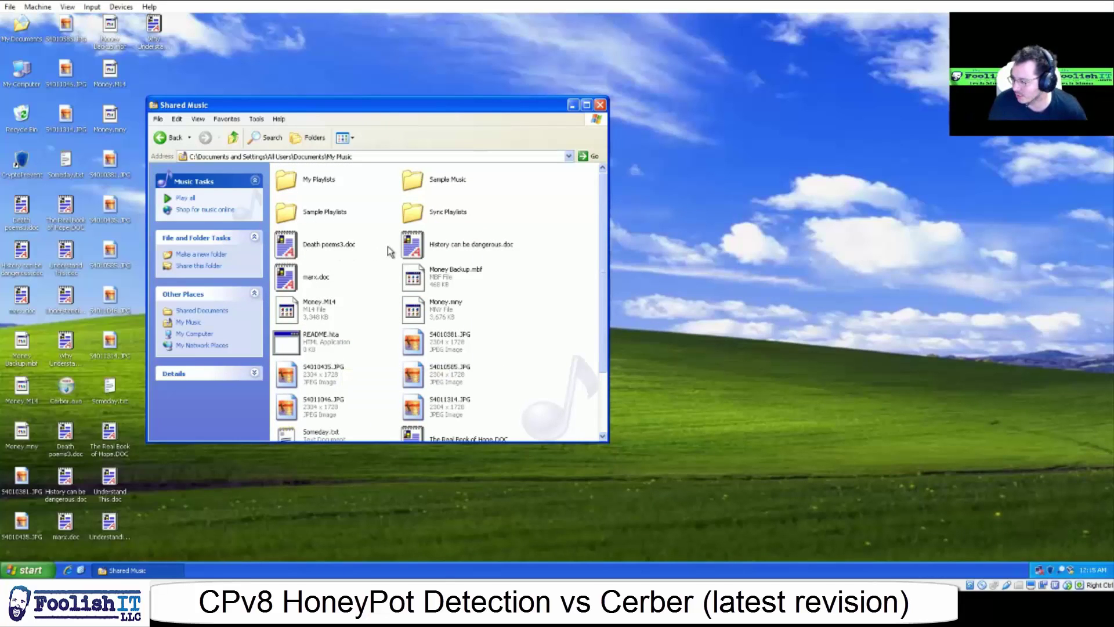
{"action": "scroll", "coordinate": [420, 320], "scroll_direction": "down", "scroll_amount": 3}
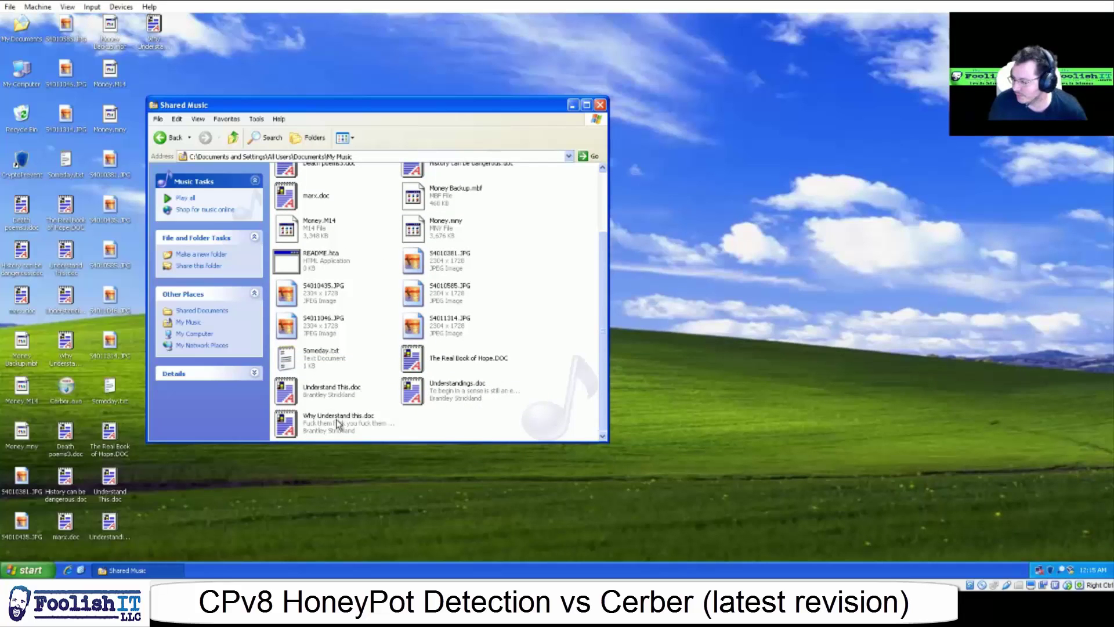
{"action": "key", "text": "alt+Left"}
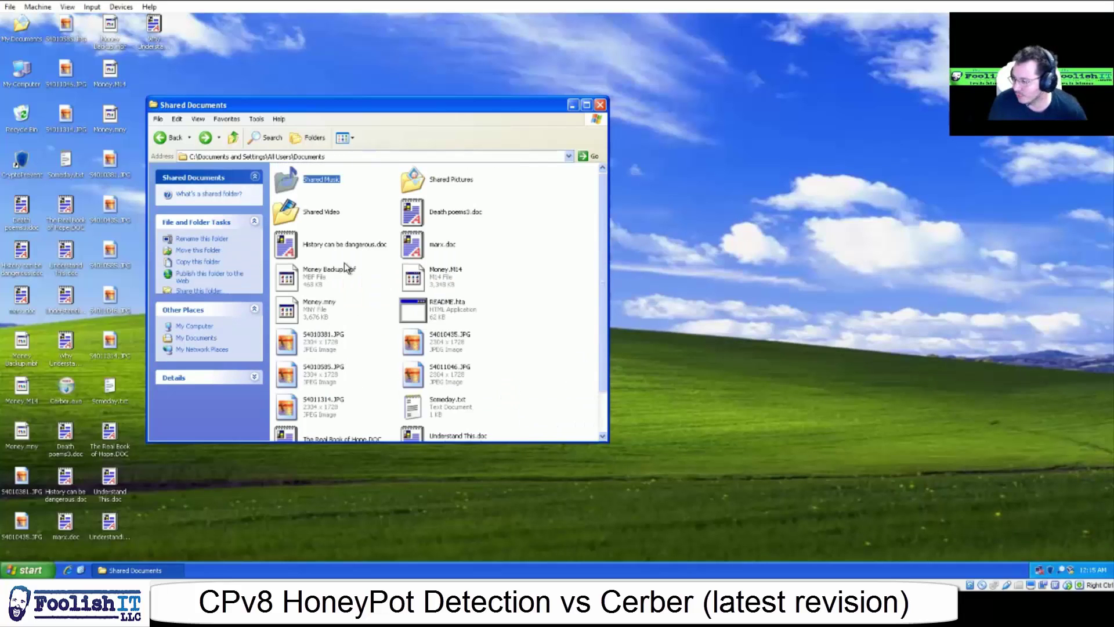
Check the files in the Shared Pictures and Shared Video folders and close the Shared Documents window
{"action": "left_click", "coordinate": [415, 179]}
{"action": "double_click", "coordinate": [415, 179]}
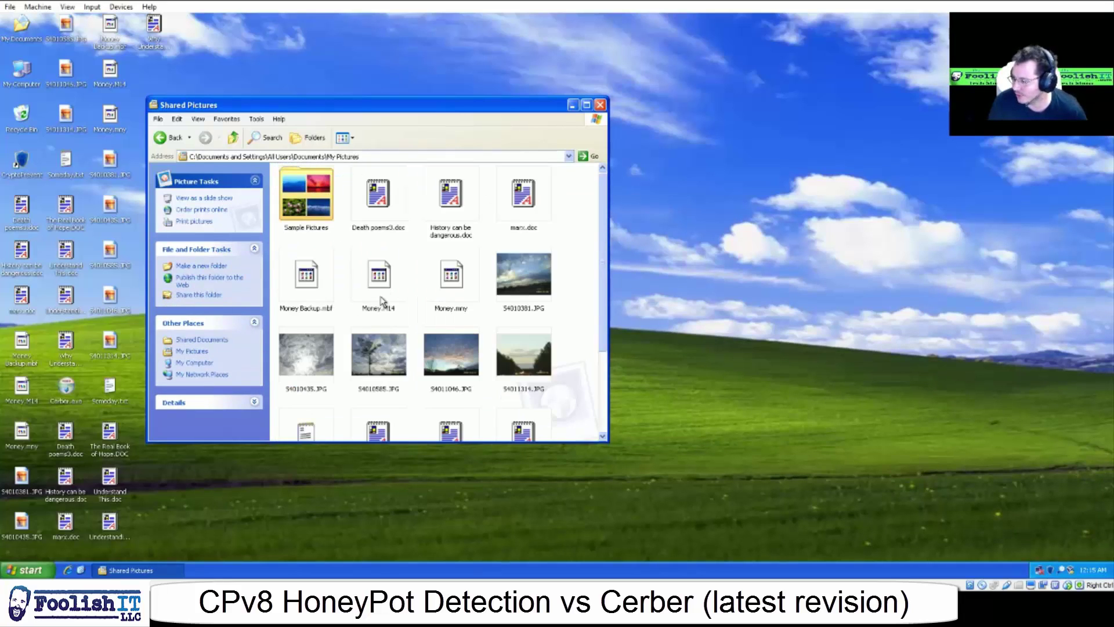
{"action": "scroll", "coordinate": [383, 302], "scroll_direction": "down", "scroll_amount": 3}
{"action": "scroll", "coordinate": [381, 300], "scroll_direction": "up", "scroll_amount": 3}
{"action": "key", "text": "alt+Left"}
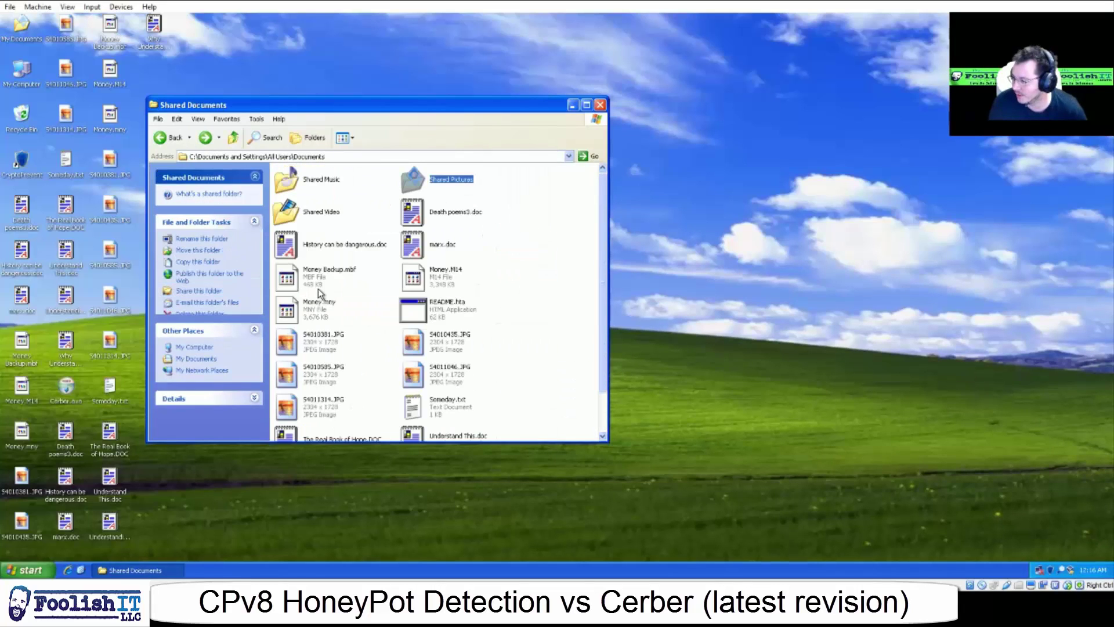
{"action": "double_click", "coordinate": [292, 223]}
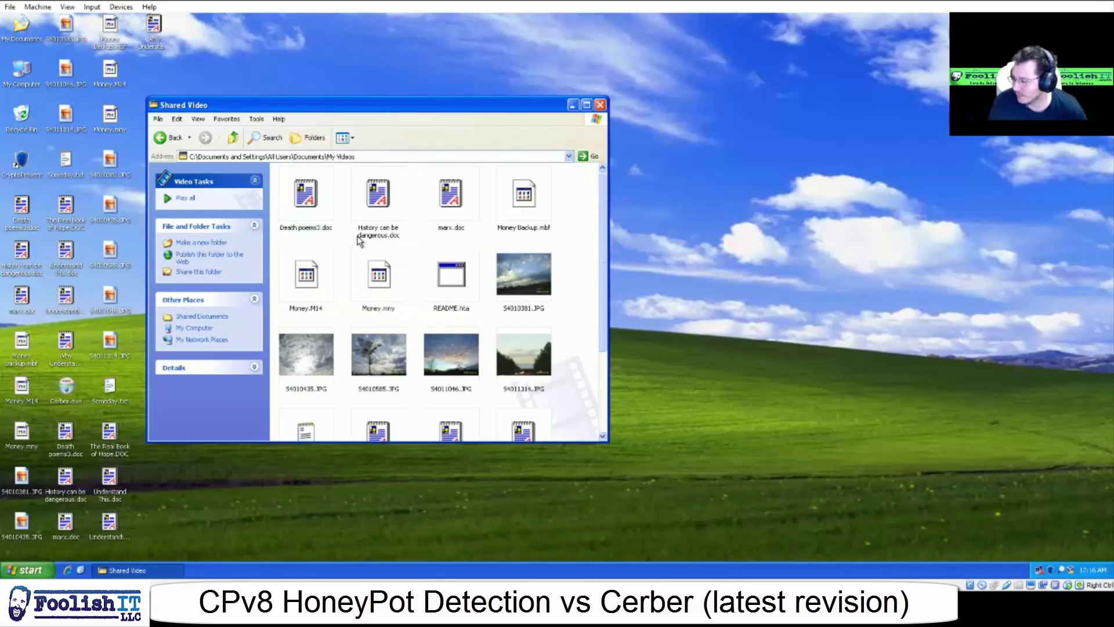
{"action": "key", "text": "alt+Left"}
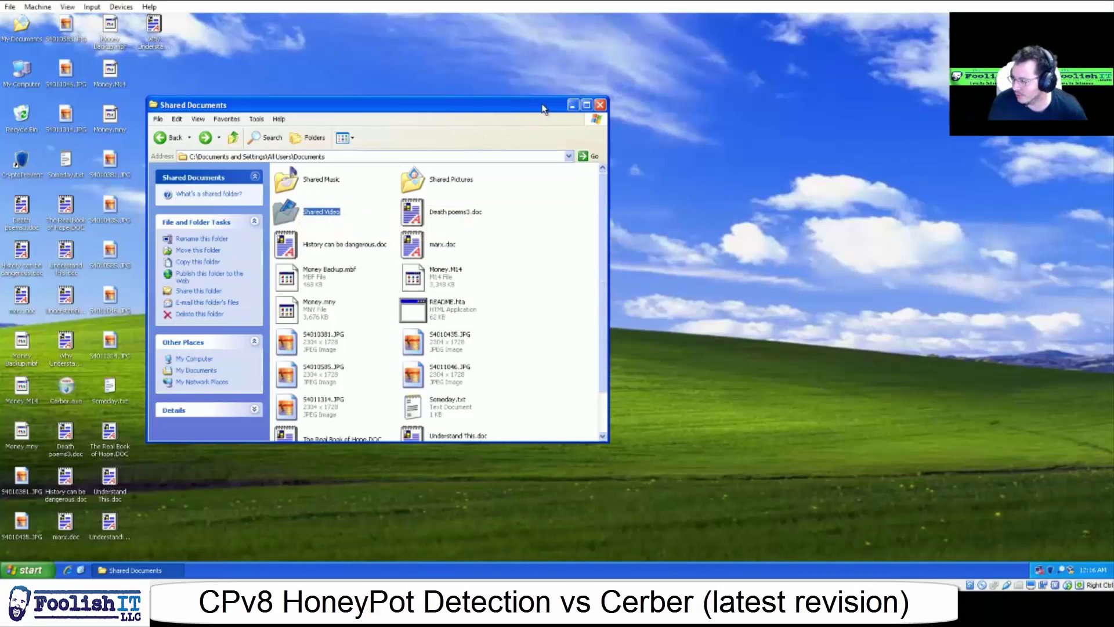
{"action": "left_click", "coordinate": [599, 105]}
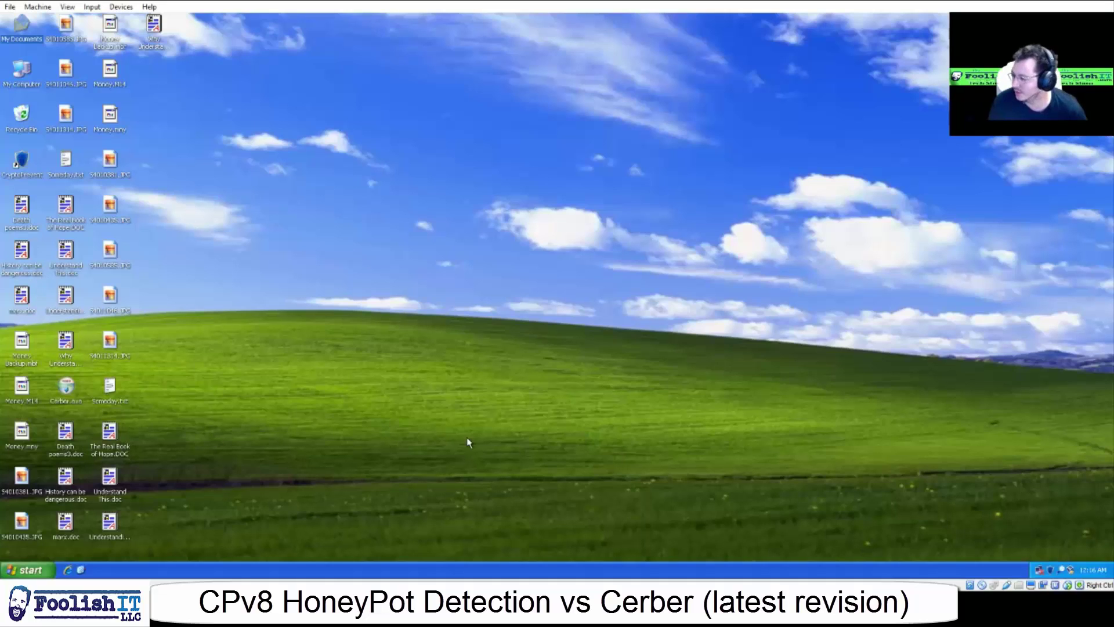
Open CryptoPrevent's alert history and check the events since The Beginning of Time
{"action": "right_click", "coordinate": [1048, 572]}
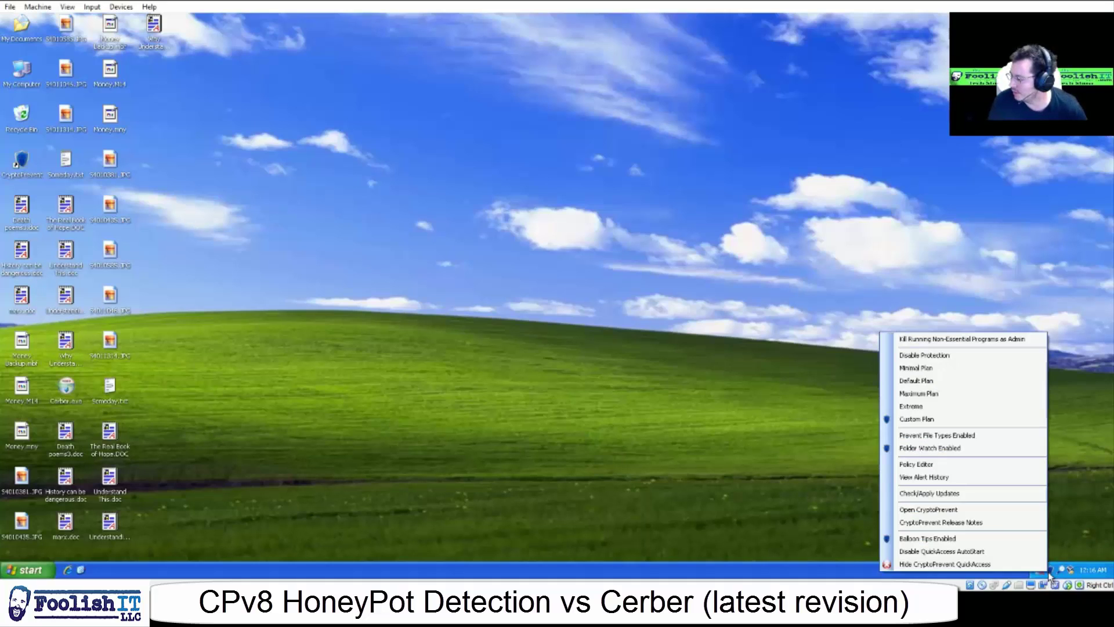
{"action": "left_click", "coordinate": [926, 478]}
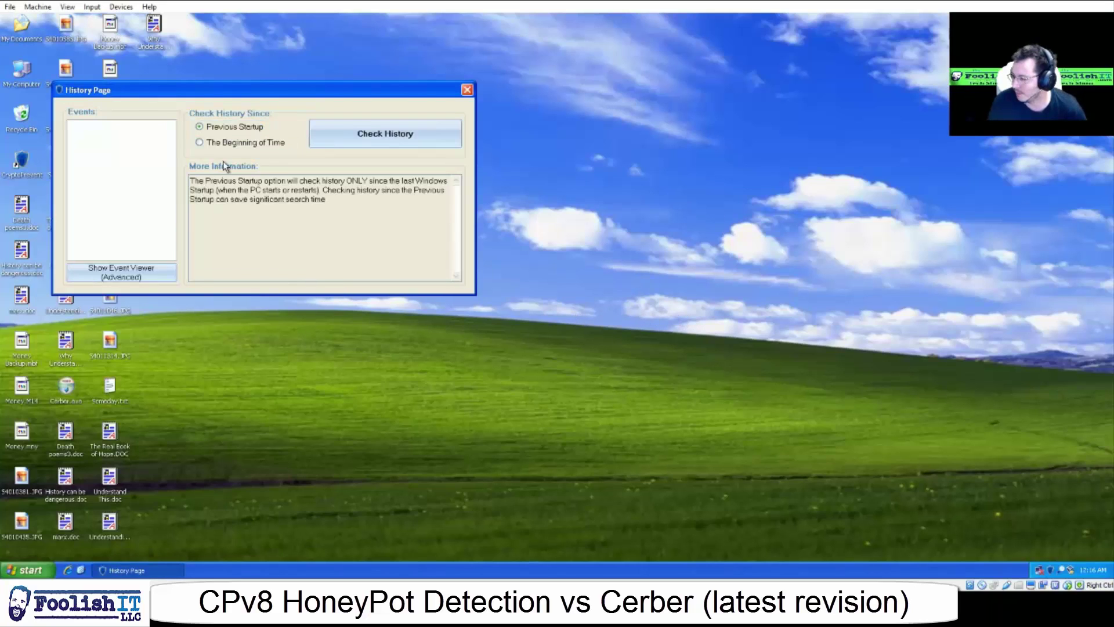
{"action": "left_click", "coordinate": [220, 145]}
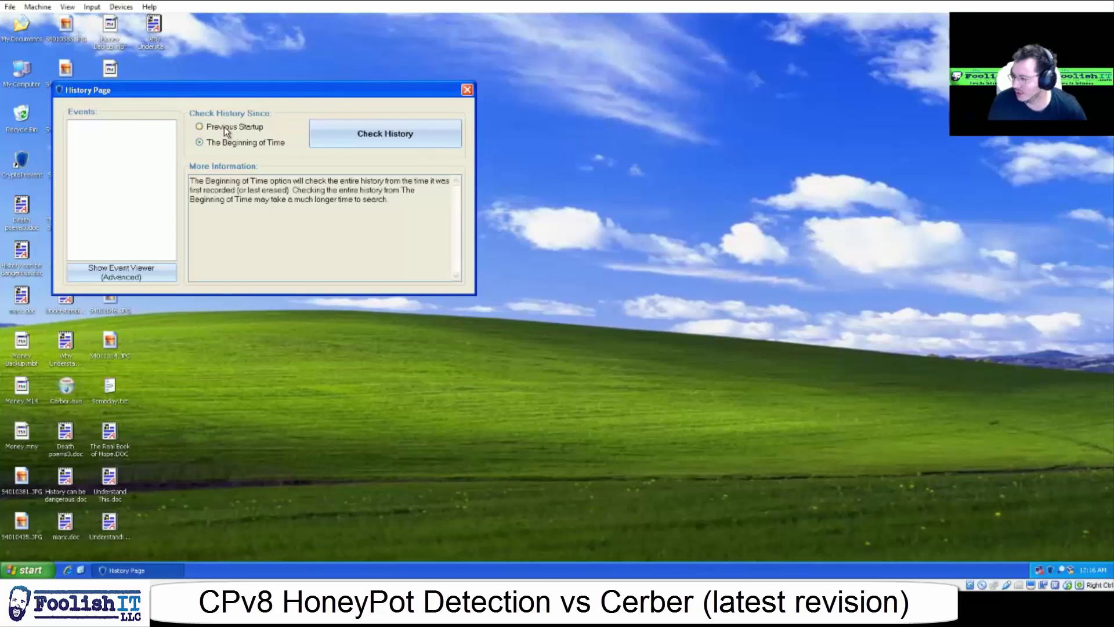
{"action": "left_click", "coordinate": [347, 136]}
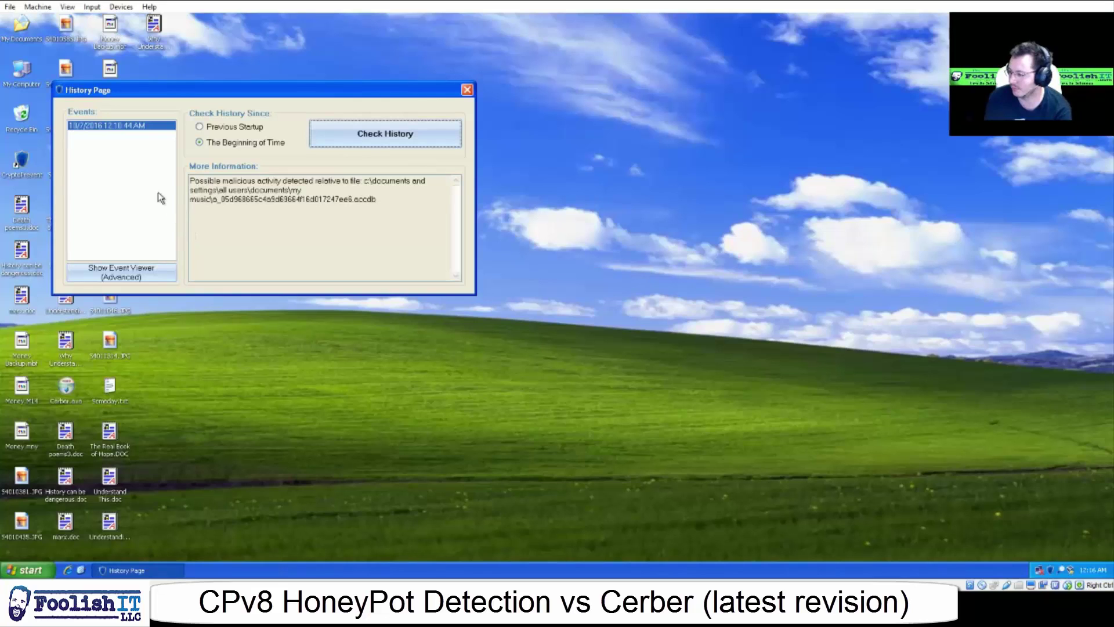
Highlight the .accdb file name in the detected event's details and close the History Page
{"action": "left_click_drag", "start_coordinate": [150, 95], "coordinate": [359, 169]}
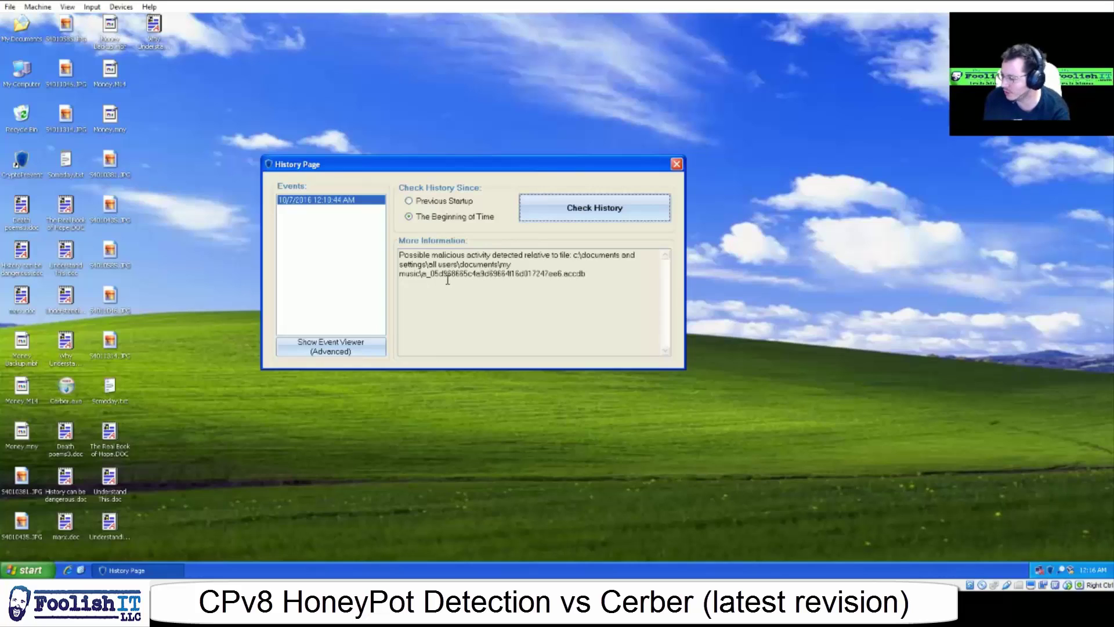
{"action": "left_click_drag", "start_coordinate": [423, 276], "coordinate": [597, 280]}
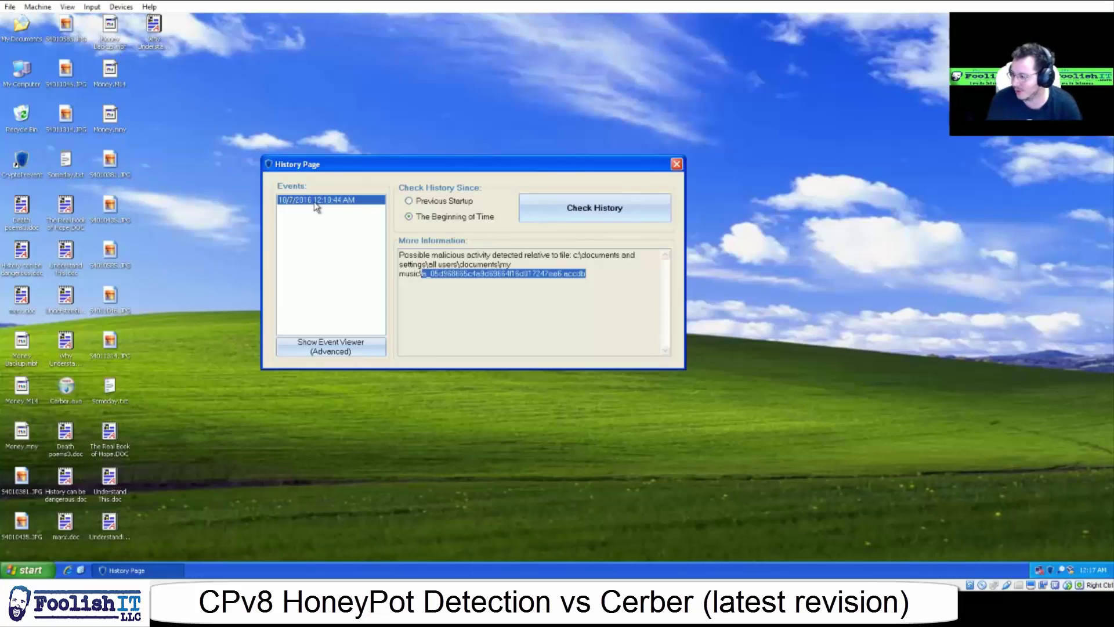
{"action": "left_click", "coordinate": [677, 163]}
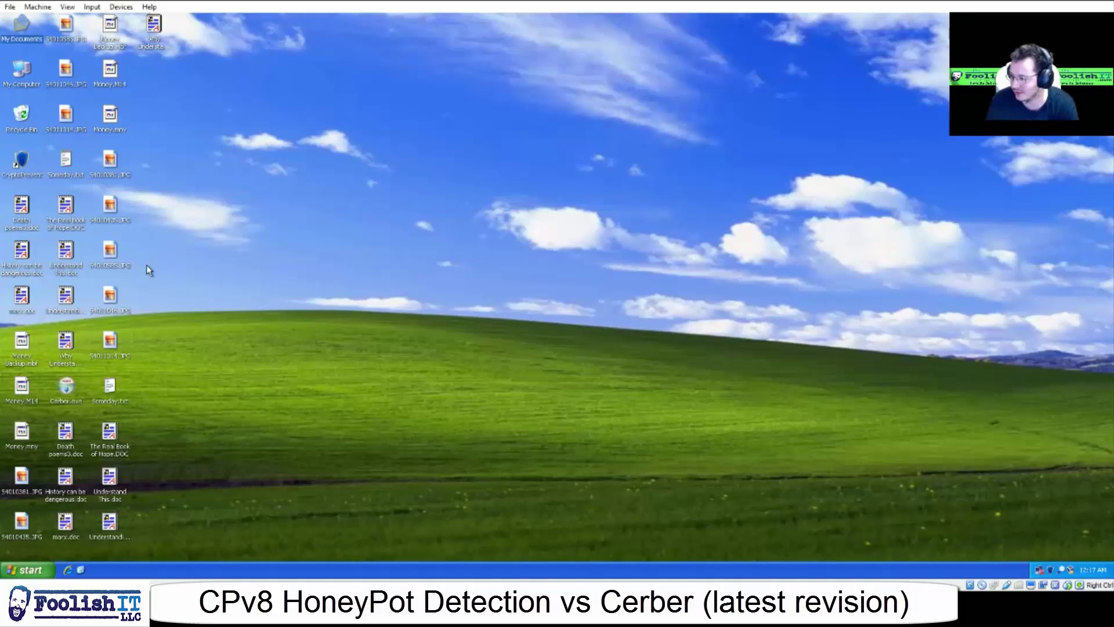
Move the Cerber file to an empty area of the desktop, and open CryptoPrevent's email settings
{"action": "left_click_drag", "start_coordinate": [65, 385], "coordinate": [331, 252]}
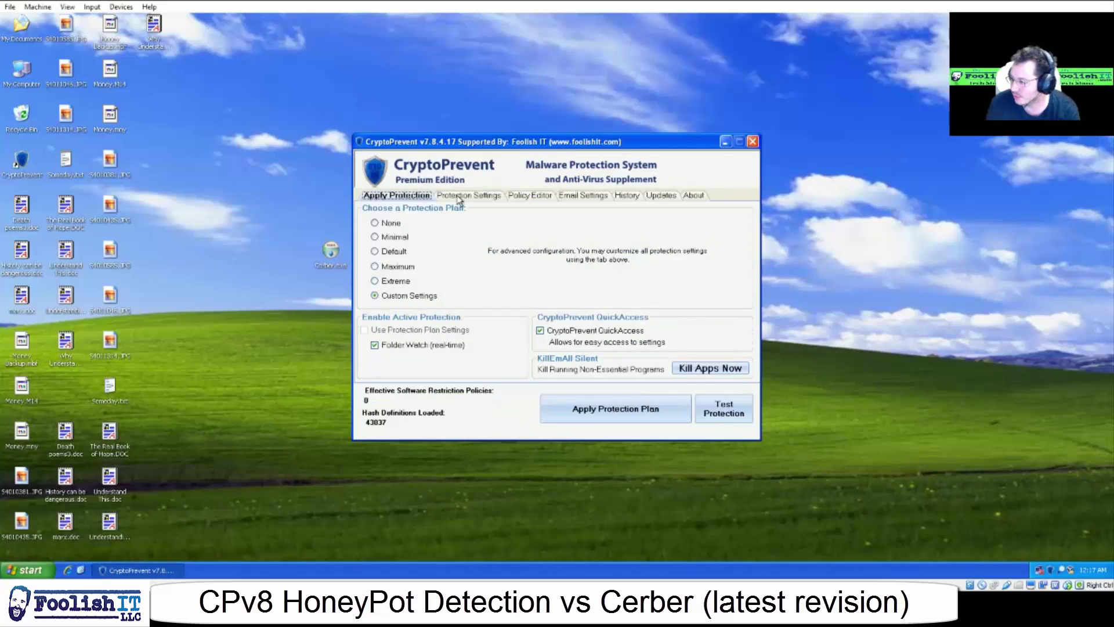
{"action": "left_click", "coordinate": [575, 198]}
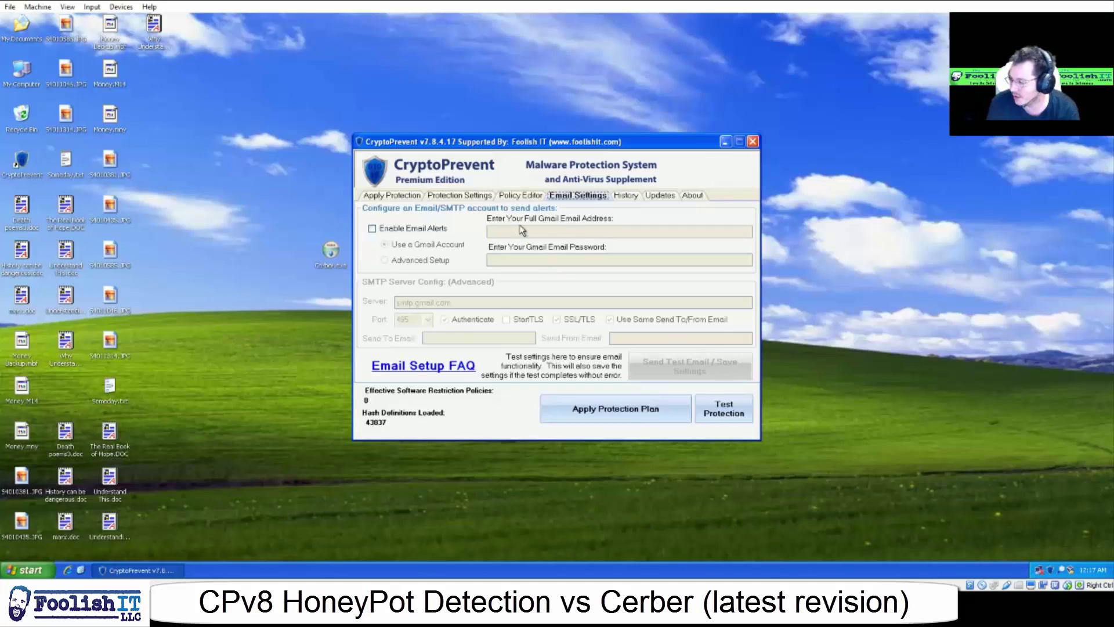
View the user hash definitions in the policy editor, showing the Whitelist SHA256 list and the Whitelist MD5 list
{"action": "left_click", "coordinate": [525, 196]}
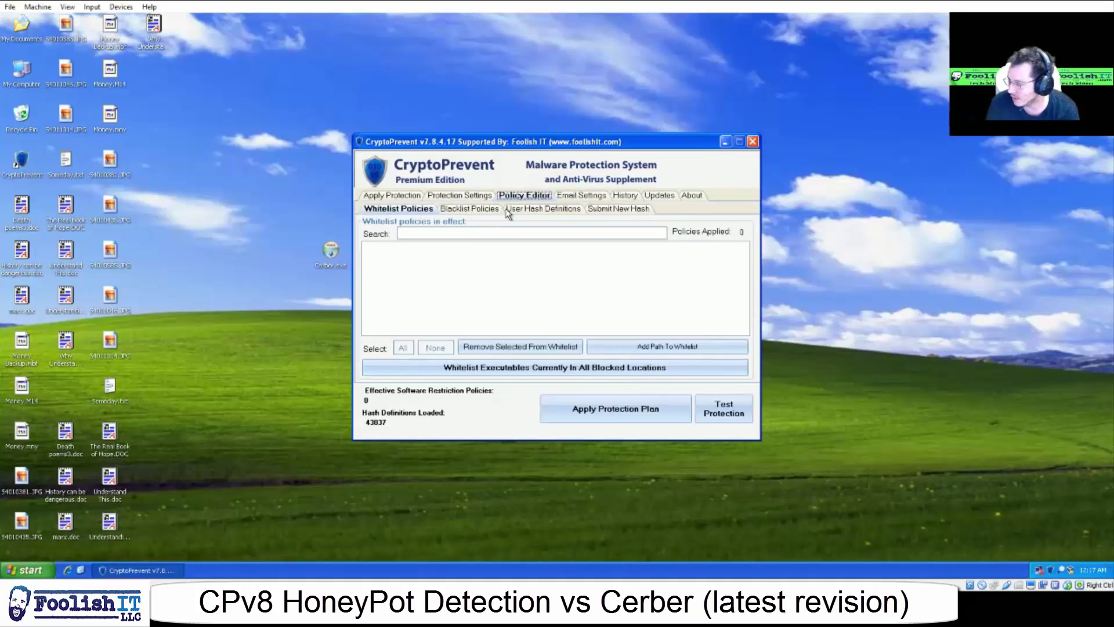
{"action": "left_click", "coordinate": [507, 210]}
{"action": "left_click", "coordinate": [429, 243]}
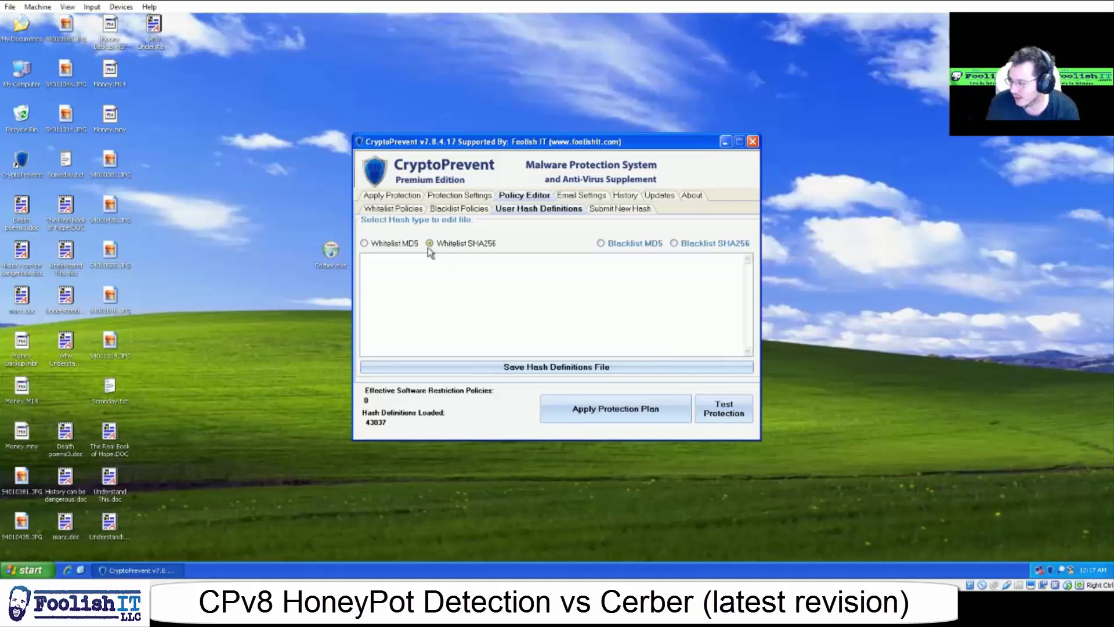
{"action": "left_click", "coordinate": [386, 250]}
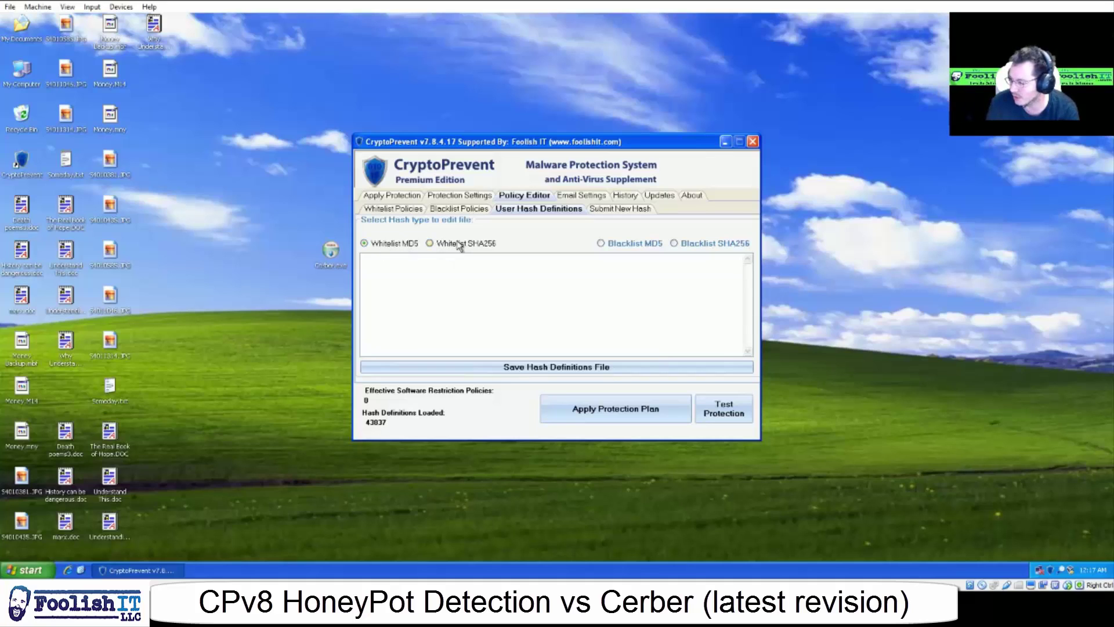
Review the form for submitting a new malware hash and the Minimum, Default and Maximum Plan software restriction policies
{"action": "left_click", "coordinate": [603, 210]}
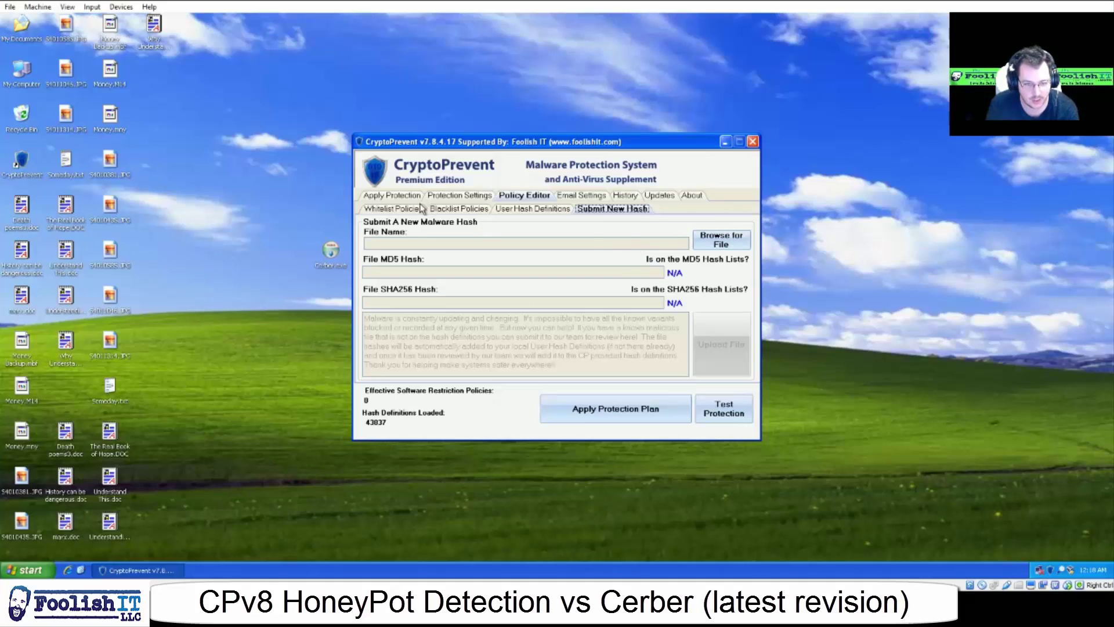
{"action": "left_click", "coordinate": [438, 197]}
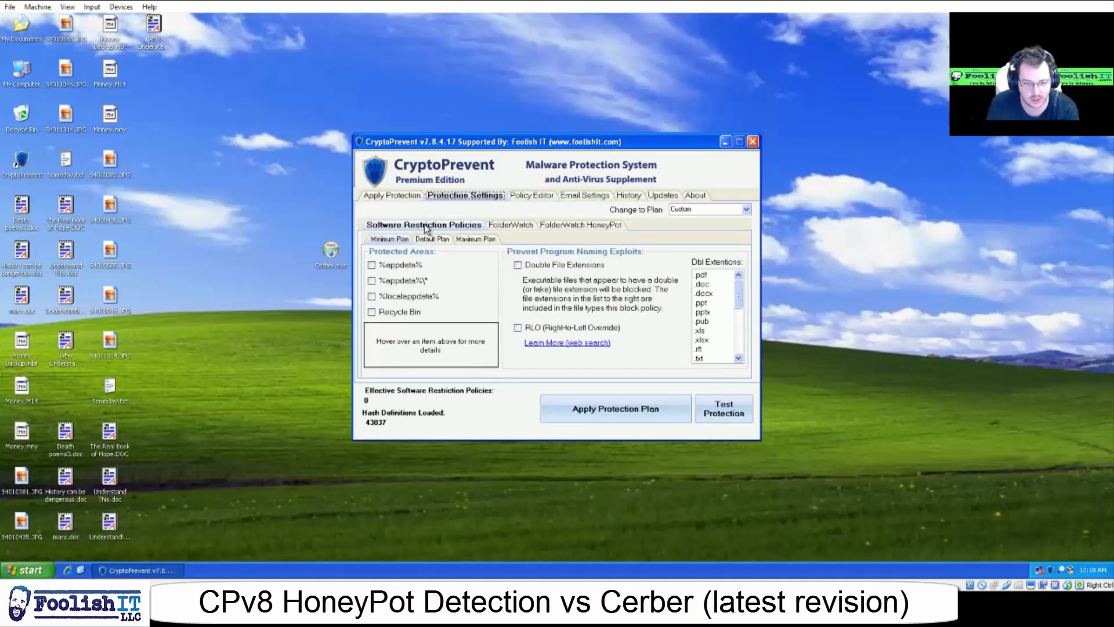
{"action": "left_click", "coordinate": [432, 240]}
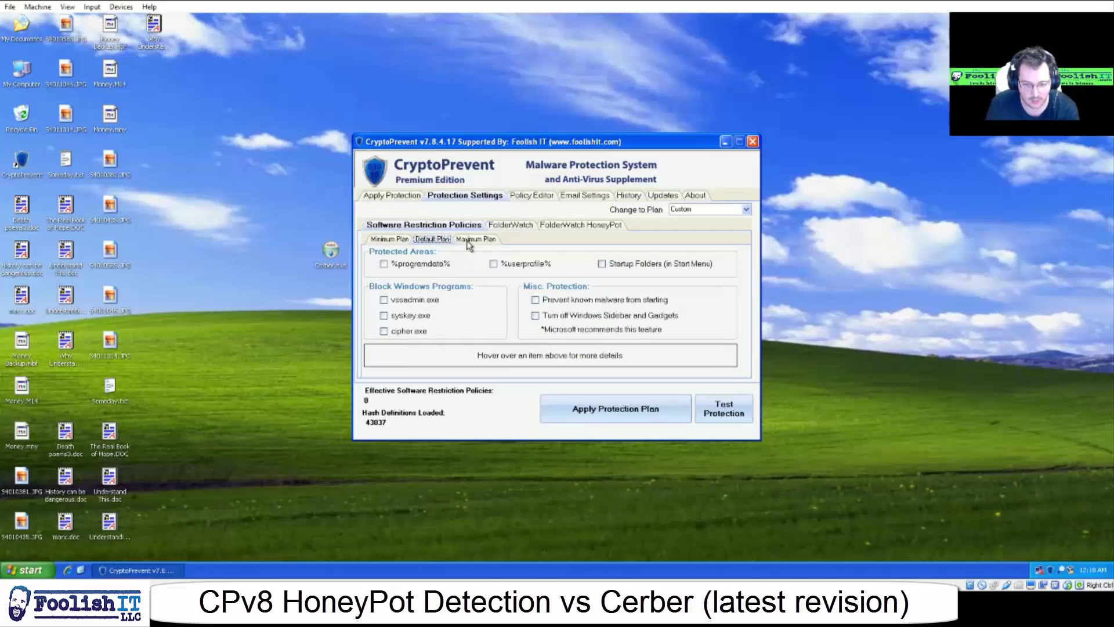
{"action": "left_click", "coordinate": [470, 240]}
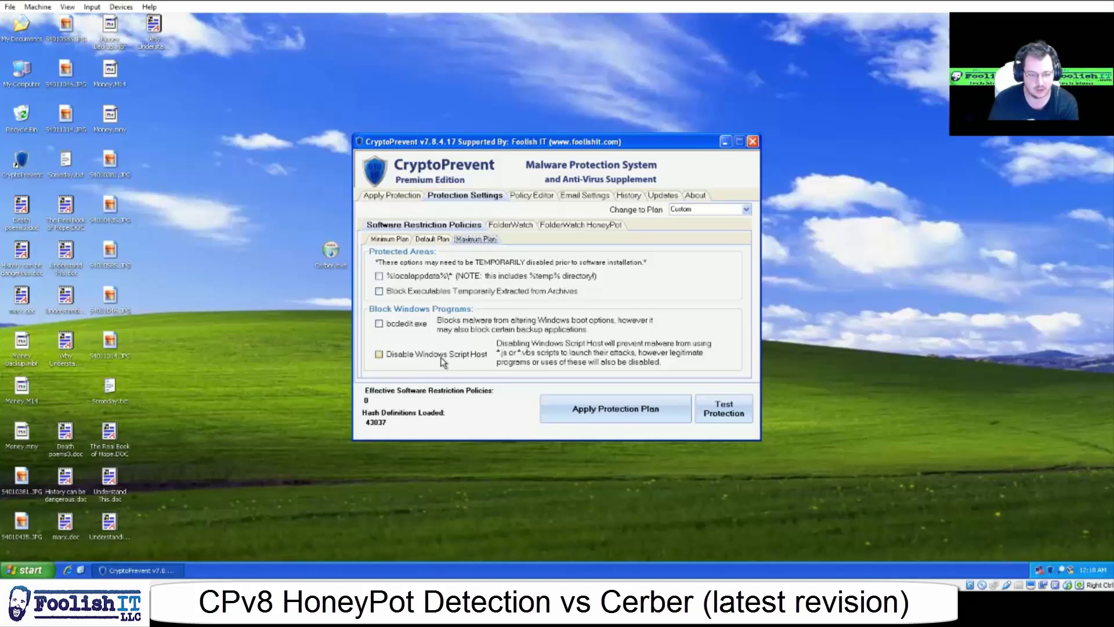
Review the FolderWatch and FolderWatch HoneyPot settings, and check the available protection plans
{"action": "left_click", "coordinate": [510, 225]}
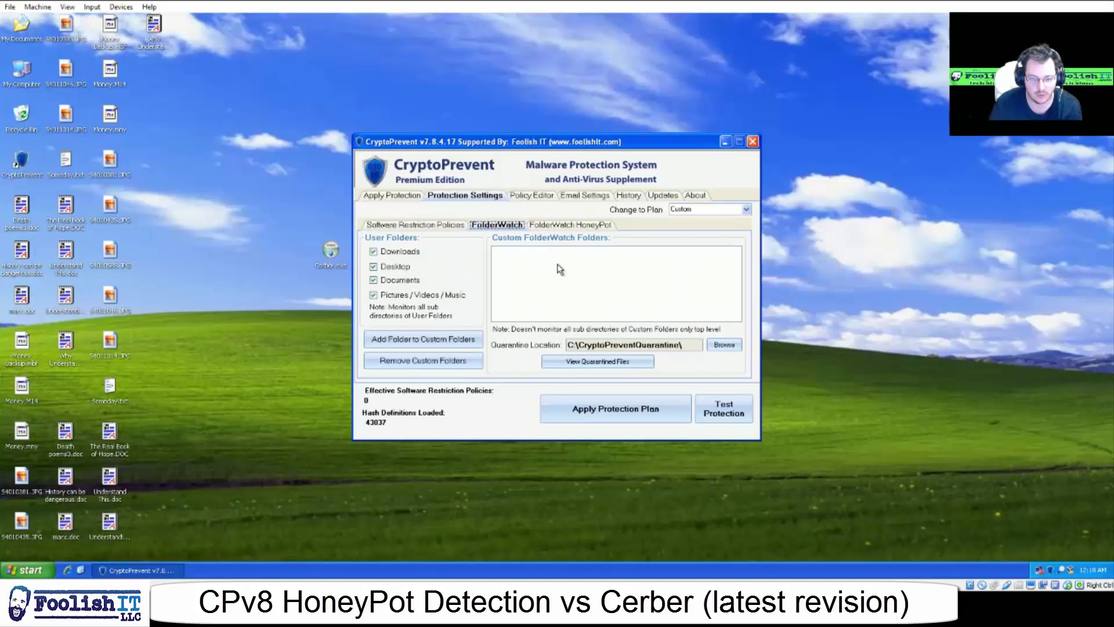
{"action": "left_click", "coordinate": [541, 226]}
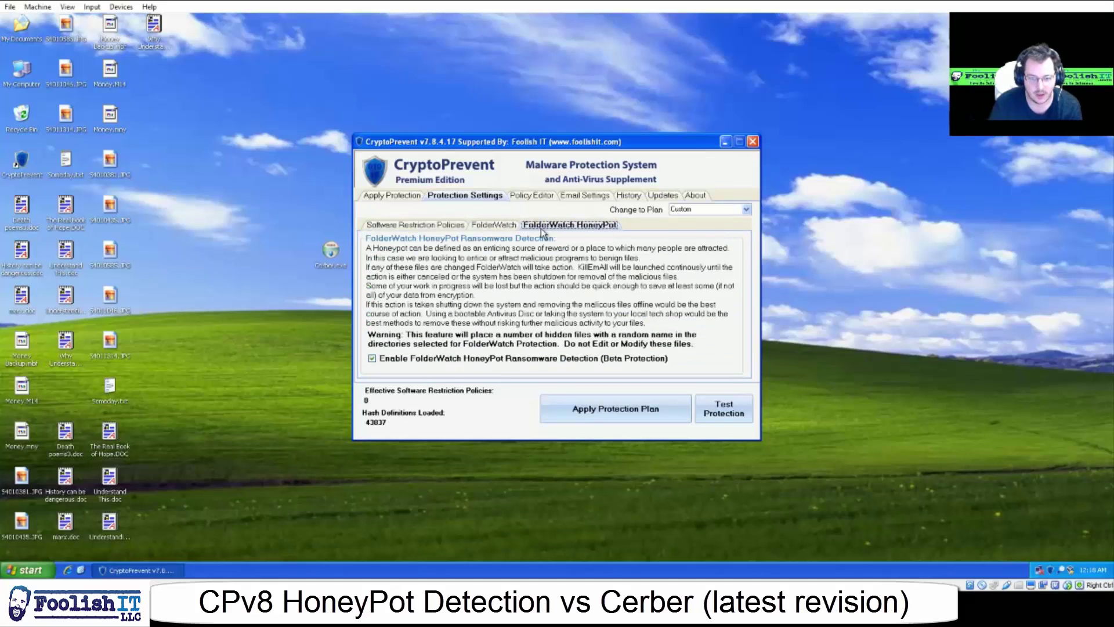
{"action": "left_click", "coordinate": [399, 196]}
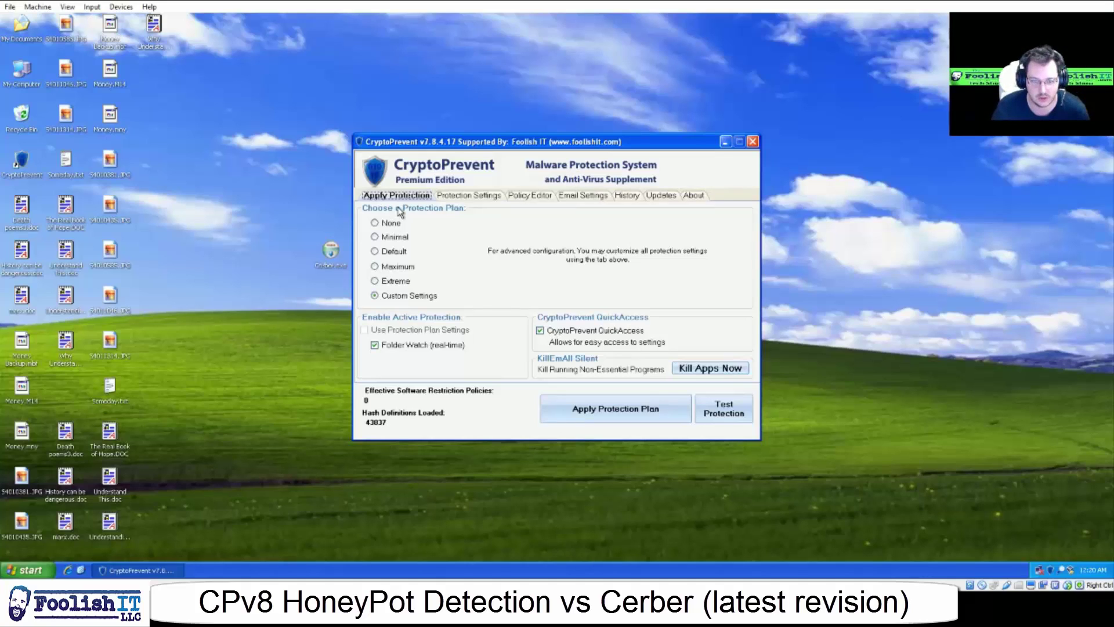
{"action": "left_click", "coordinate": [494, 197]}
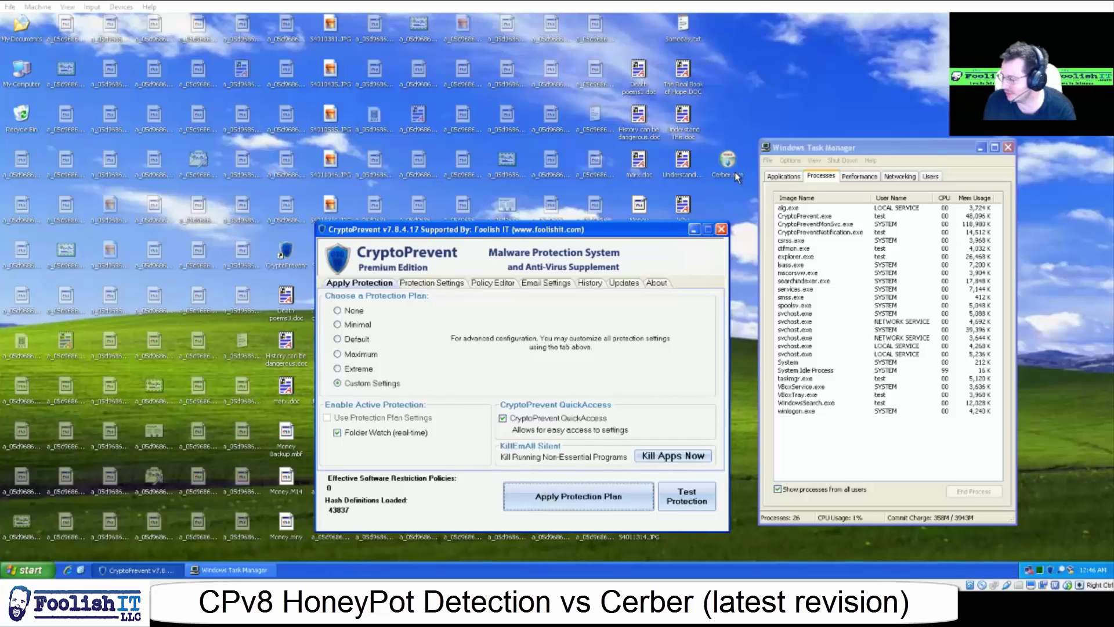
Apply the None protection plan with hidden file deletion, declining both the system restart and the forced closing of the tray app
{"action": "left_click", "coordinate": [337, 310]}
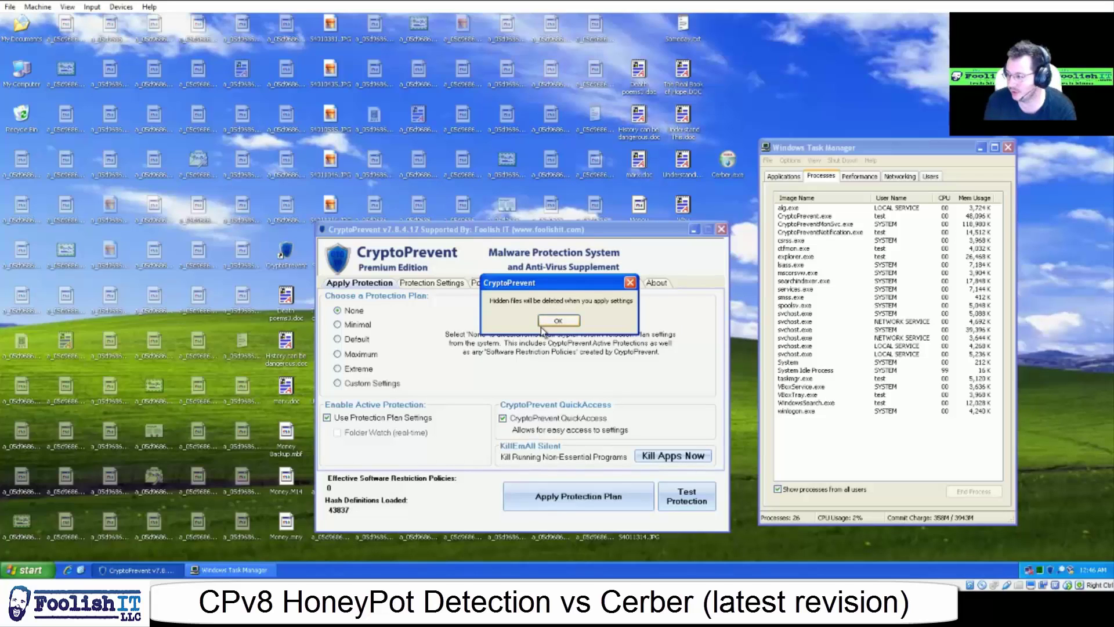
{"action": "left_click", "coordinate": [560, 320]}
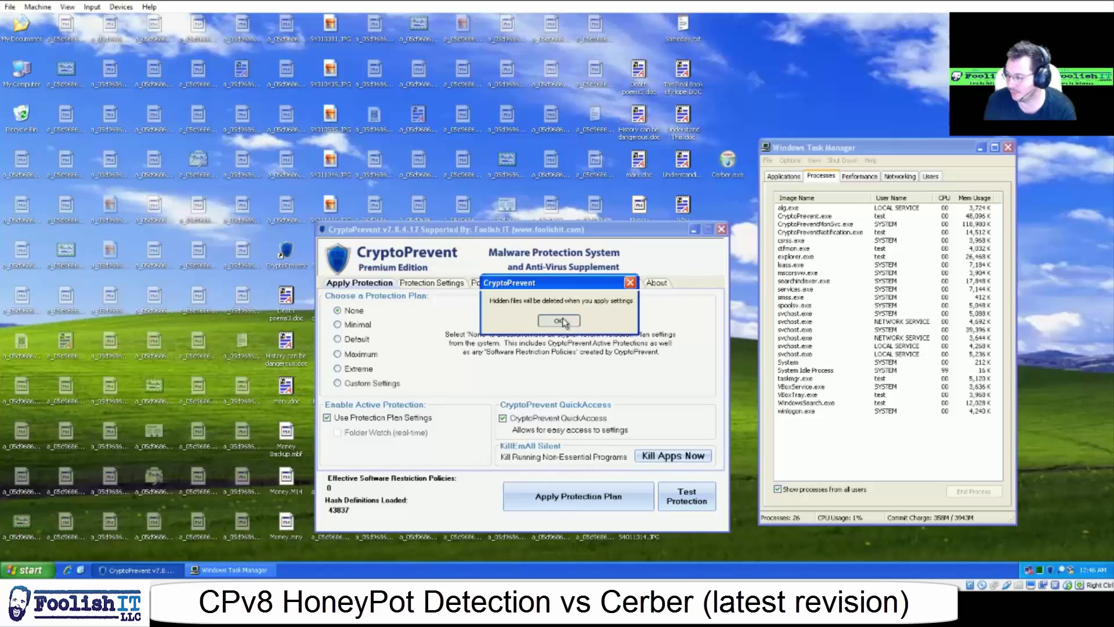
{"action": "left_click", "coordinate": [542, 495]}
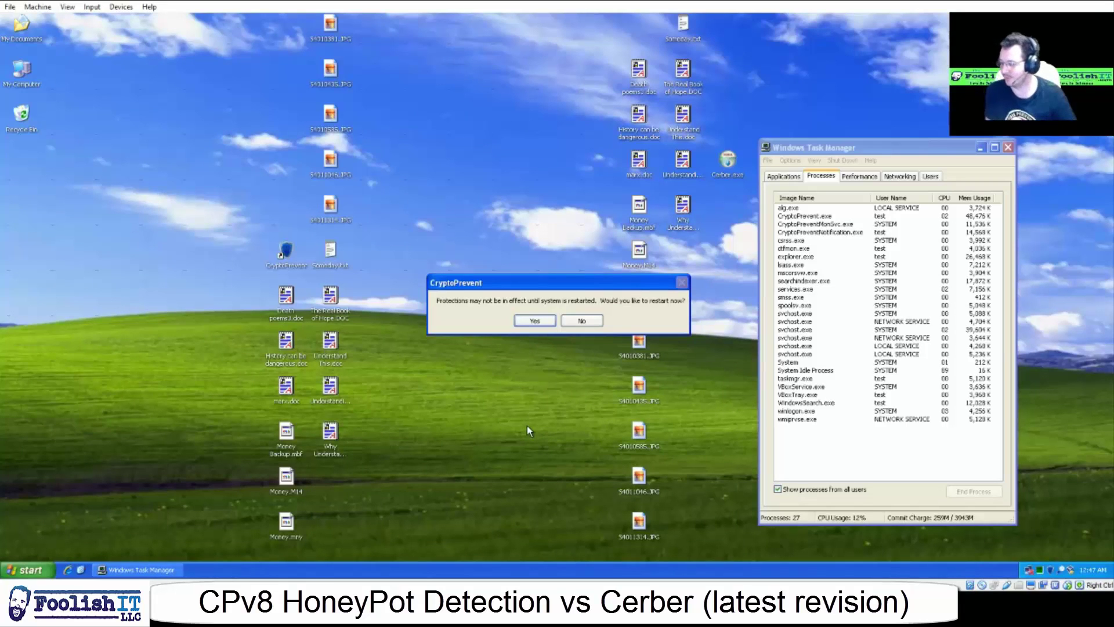
{"action": "left_click", "coordinate": [572, 321]}
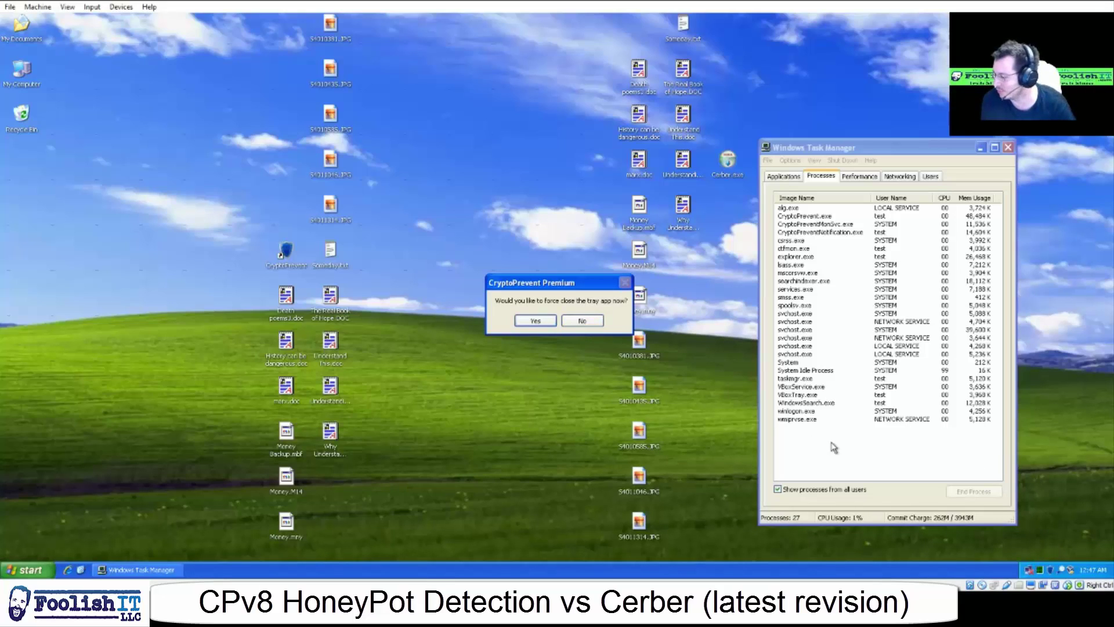
{"action": "left_click", "coordinate": [579, 329]}
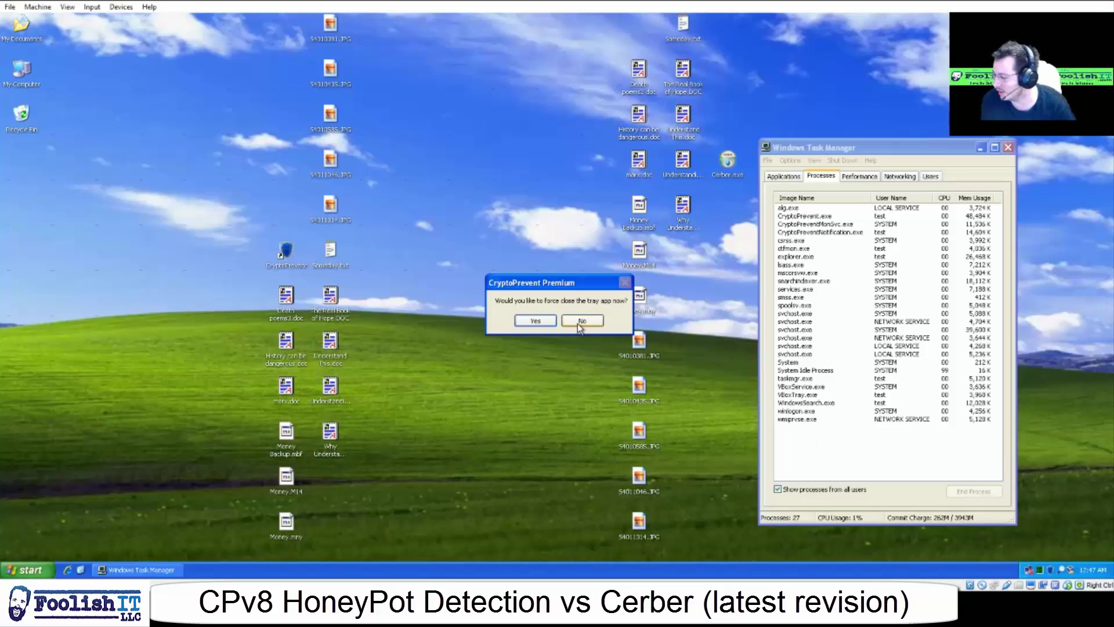
{"action": "left_click", "coordinate": [571, 320]}
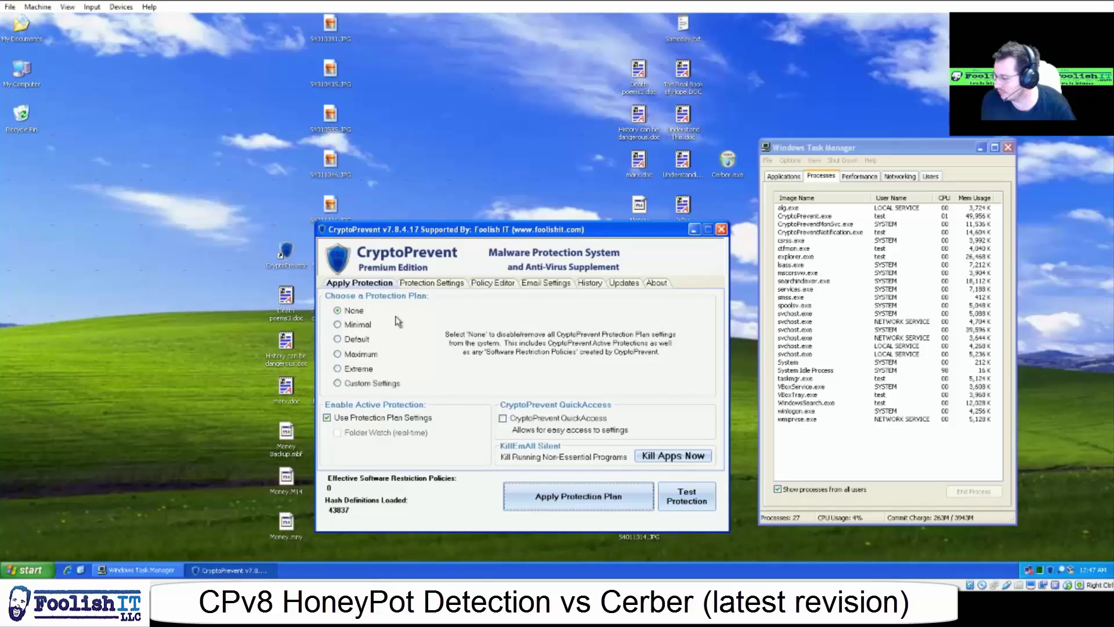
Check the FolderWatch folder options and the HoneyPot ransomware detection option in the protection settings
{"action": "left_click", "coordinate": [439, 285]}
{"action": "left_click", "coordinate": [456, 312]}
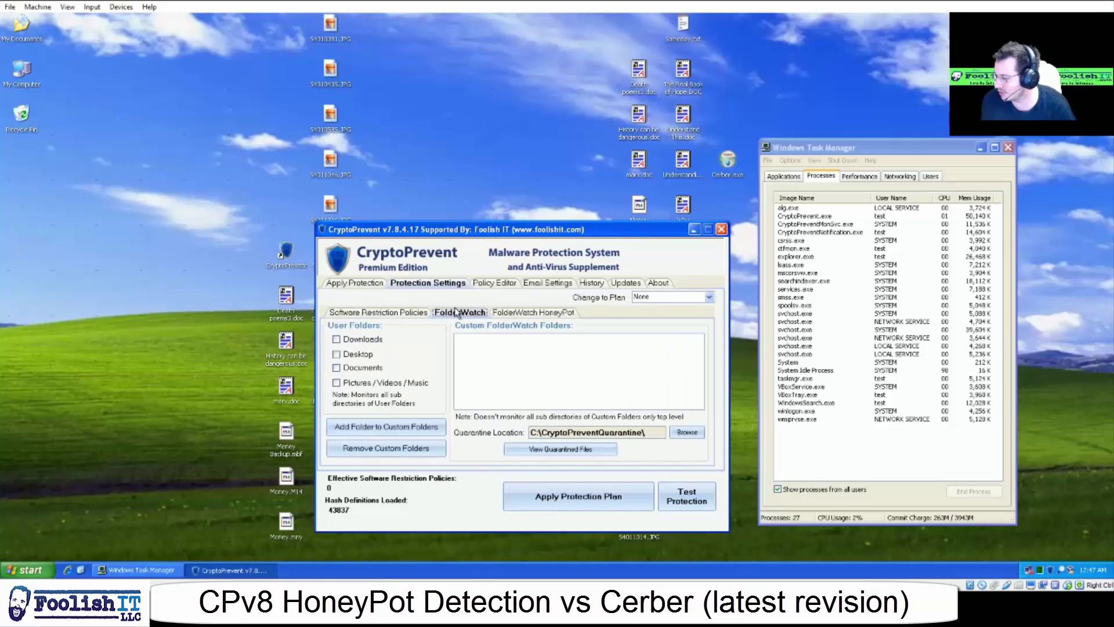
{"action": "left_click", "coordinate": [497, 314]}
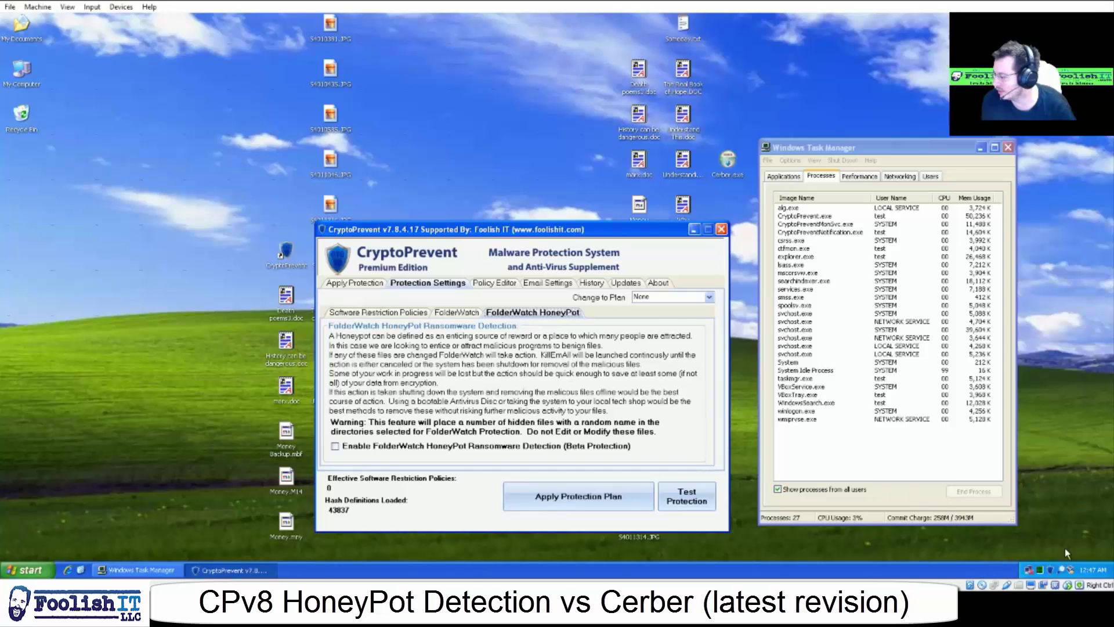
Hide the CryptoPrevent QuickAccess tray app and acknowledge its warning
{"action": "right_click", "coordinate": [1048, 575]}
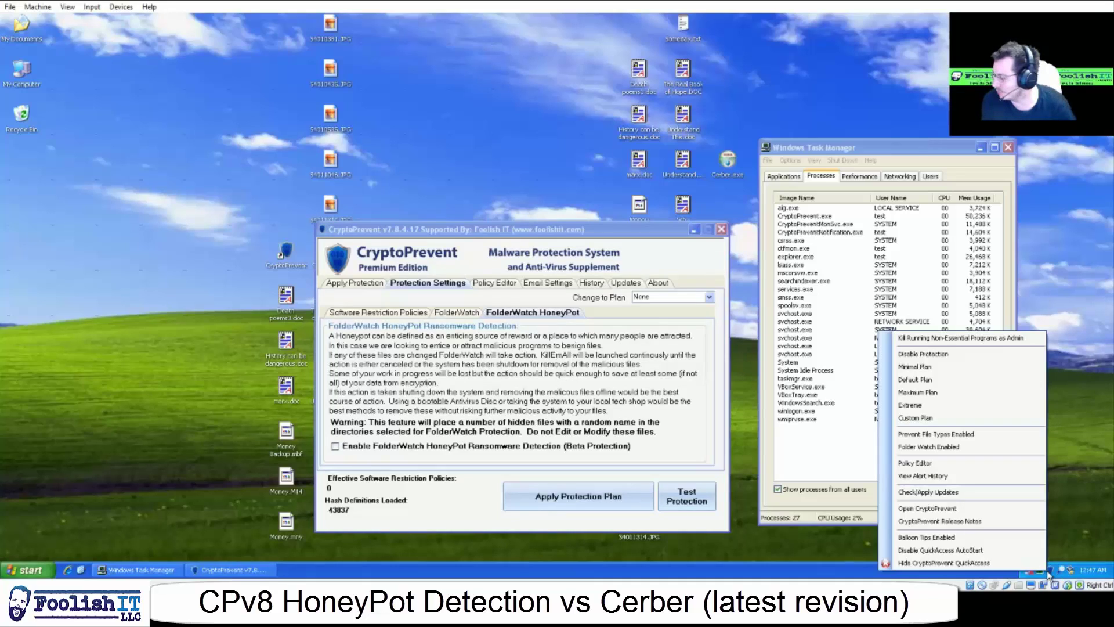
{"action": "left_click", "coordinate": [1016, 556]}
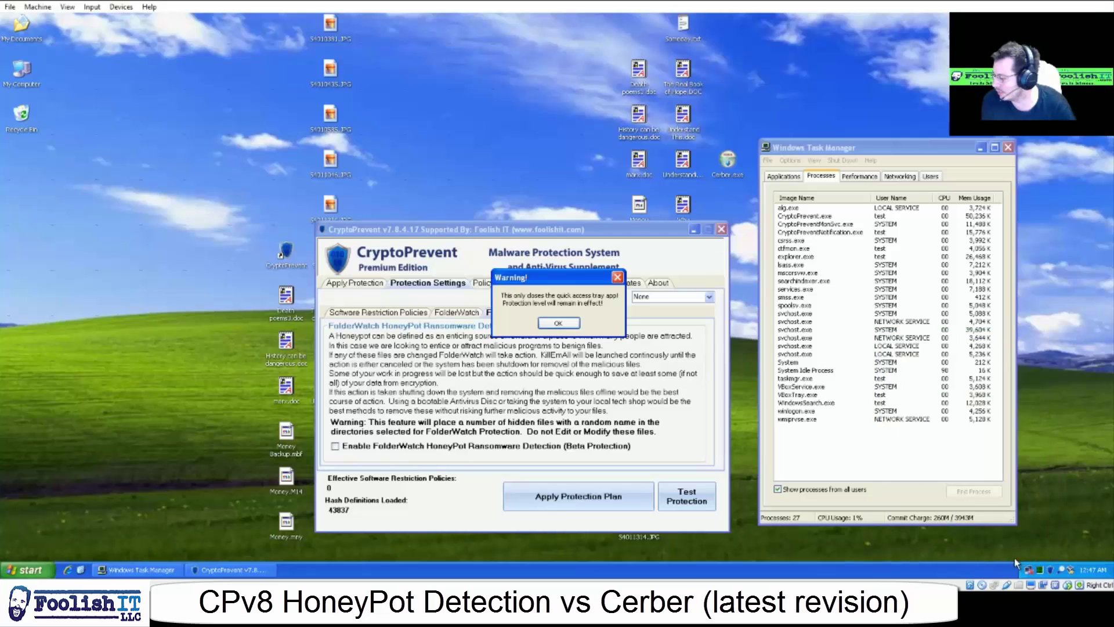
{"action": "left_click", "coordinate": [555, 325]}
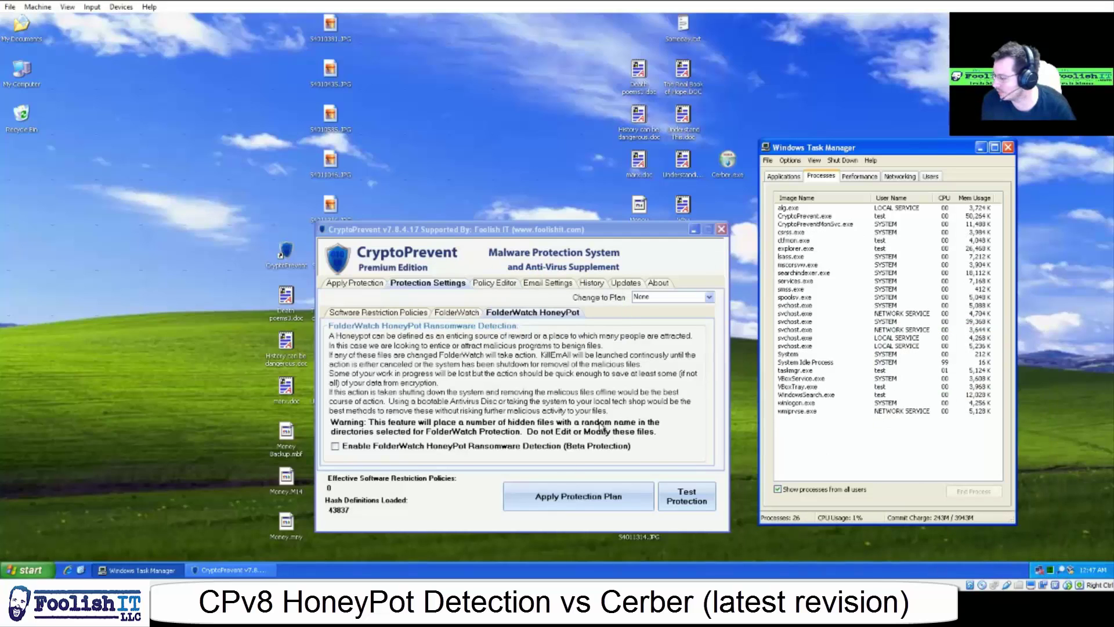
Check the Minimum, Default and Maximum Plan software restriction policies, and return to the protection plan choices
{"action": "left_click", "coordinate": [367, 315]}
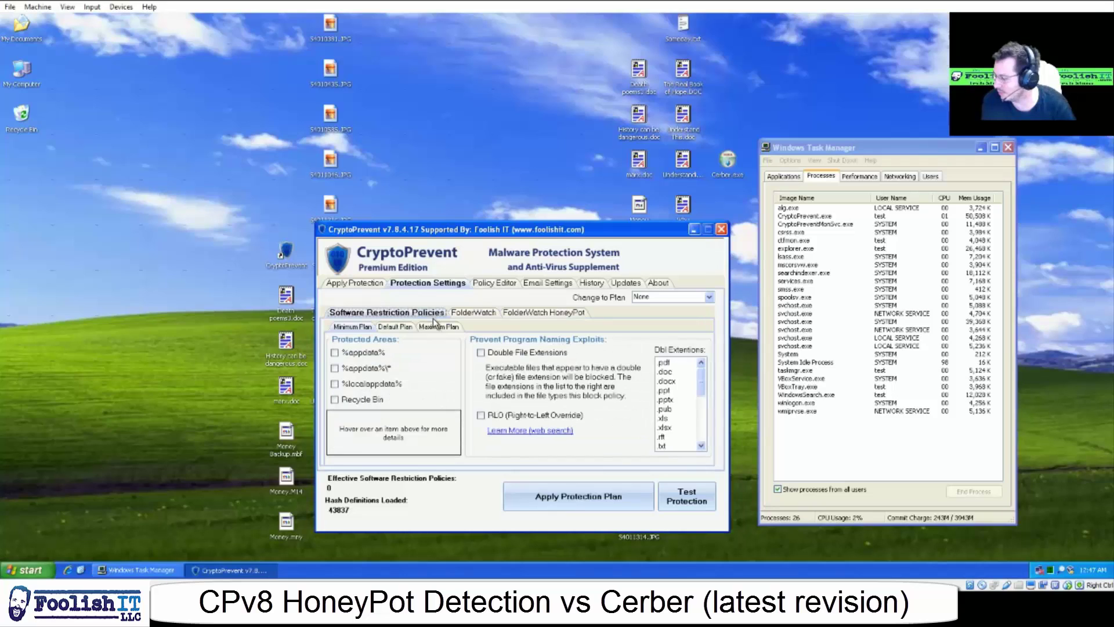
{"action": "left_click", "coordinate": [400, 327]}
{"action": "left_click", "coordinate": [420, 327]}
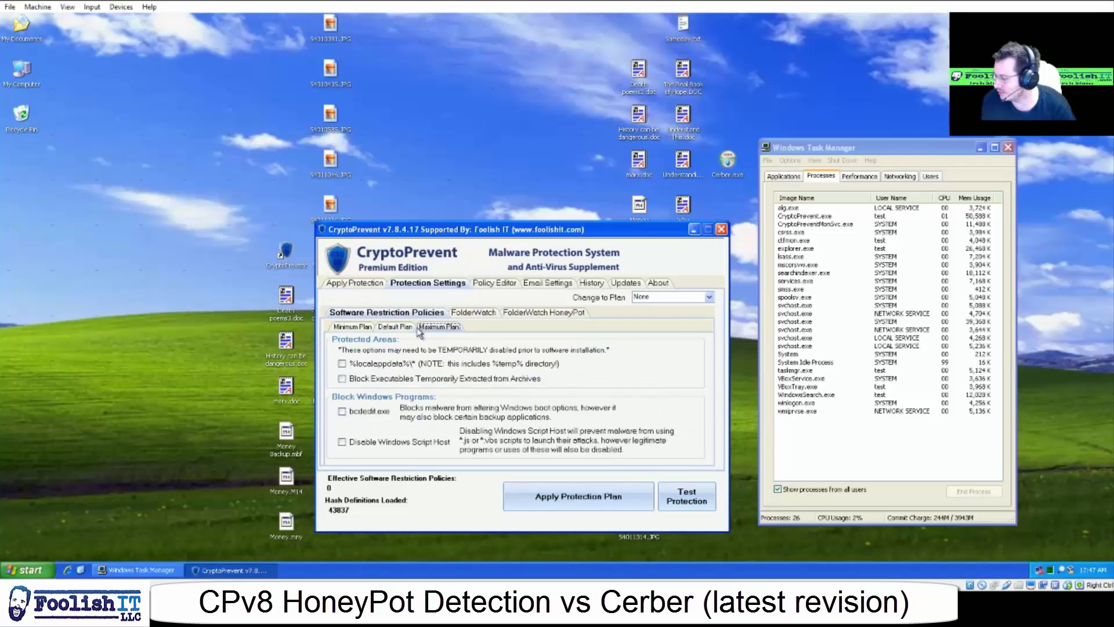
{"action": "left_click", "coordinate": [378, 284]}
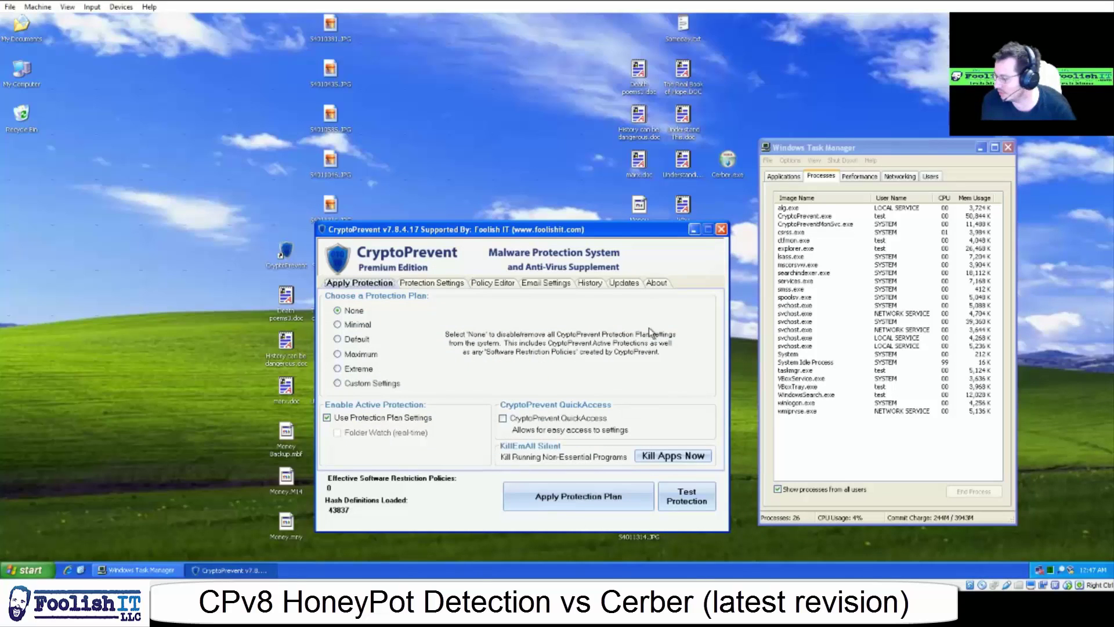
Close CryptoPrevent and move Cerber.exe to the empty middle area of the desktop between the two groups of files
{"action": "left_click", "coordinate": [722, 229]}
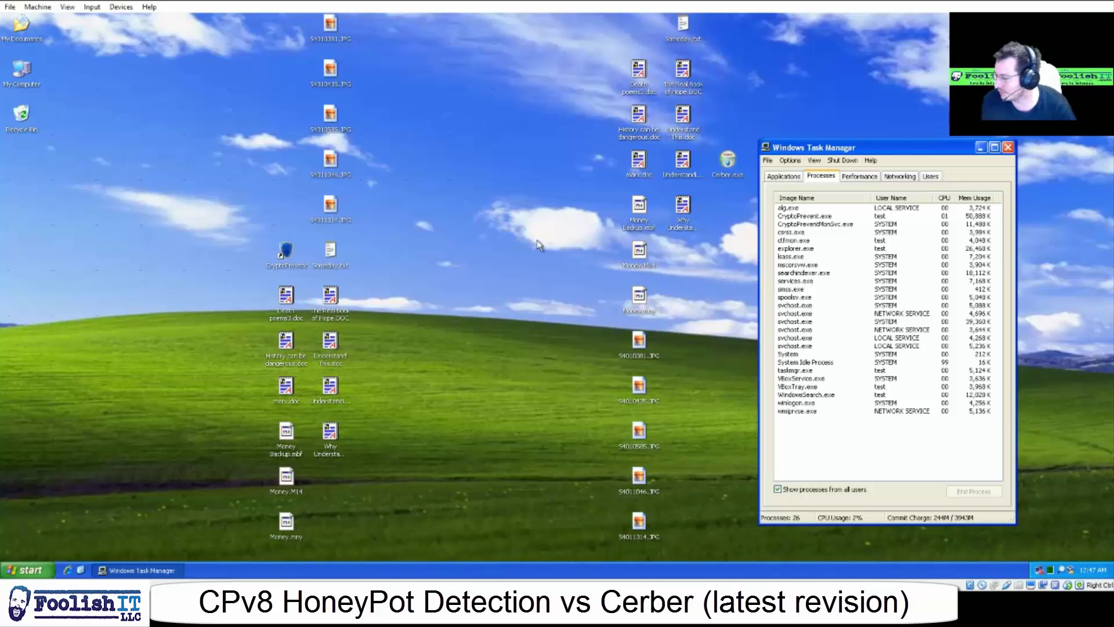
{"action": "left_click_drag", "start_coordinate": [714, 155], "coordinate": [457, 248]}
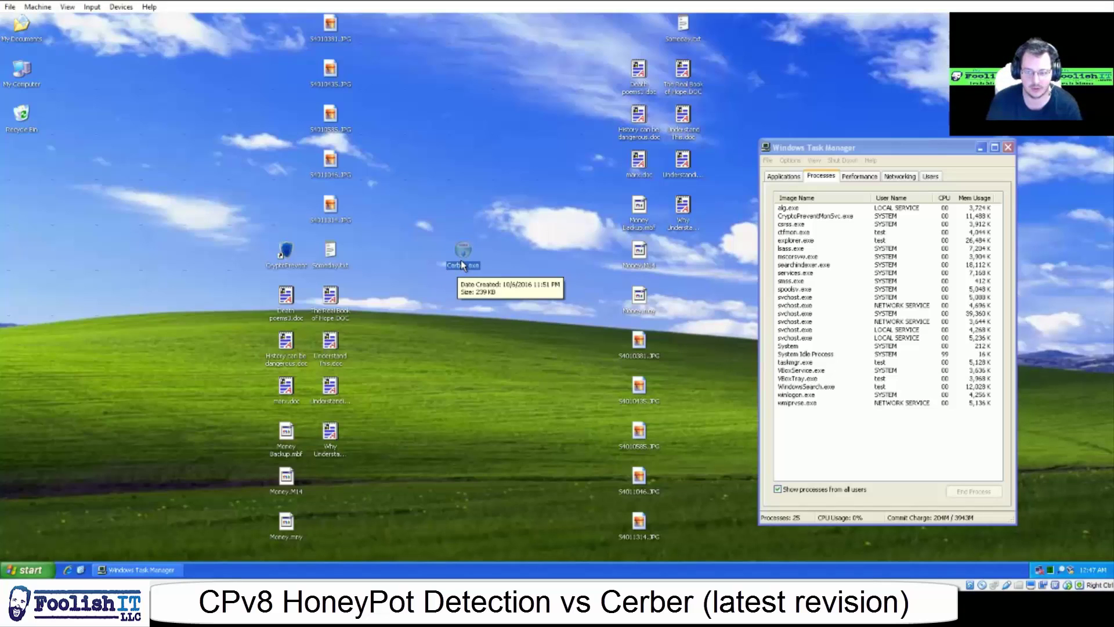
Stop the CryptoPrevent Monitor Service along with its Email and Folder Watch services in Computer Management, and close the console
{"action": "left_click", "coordinate": [818, 217]}
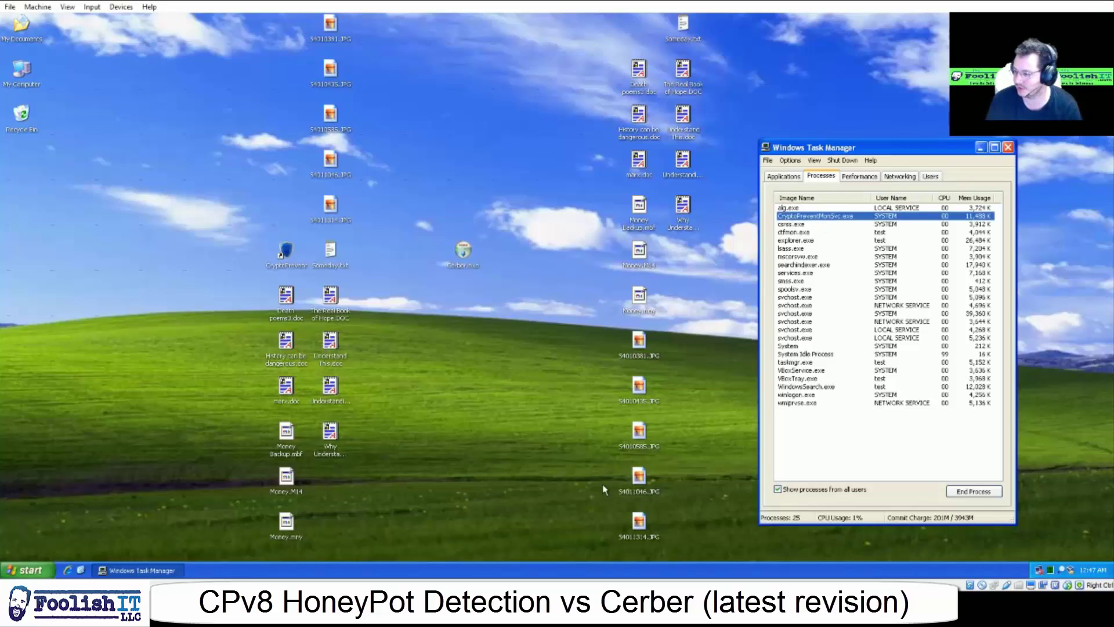
{"action": "right_click", "coordinate": [28, 65]}
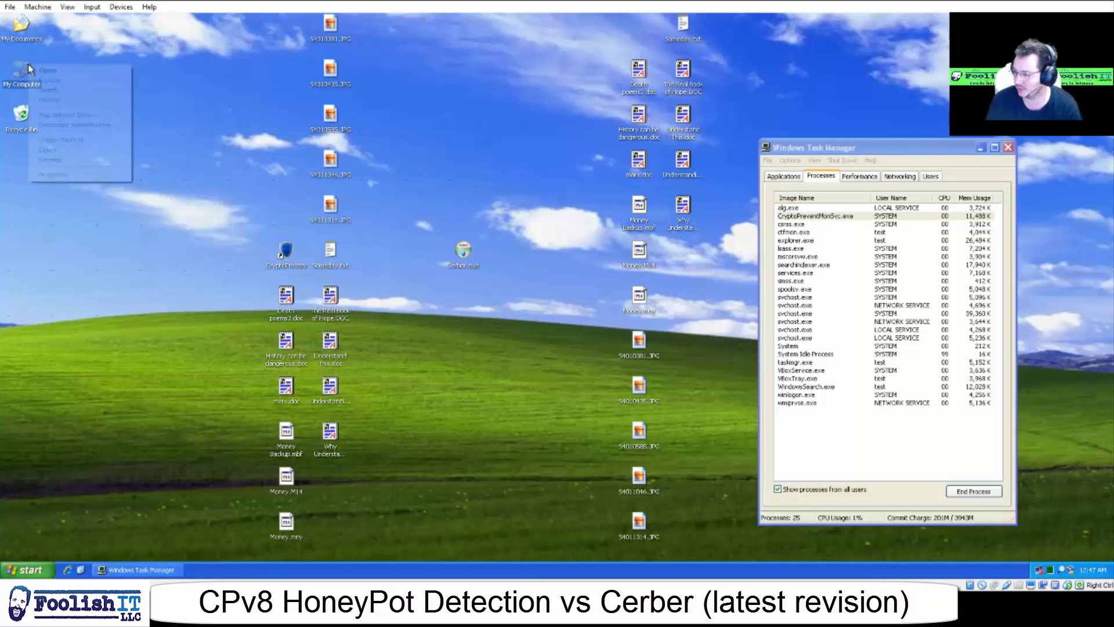
{"action": "left_click", "coordinate": [50, 101]}
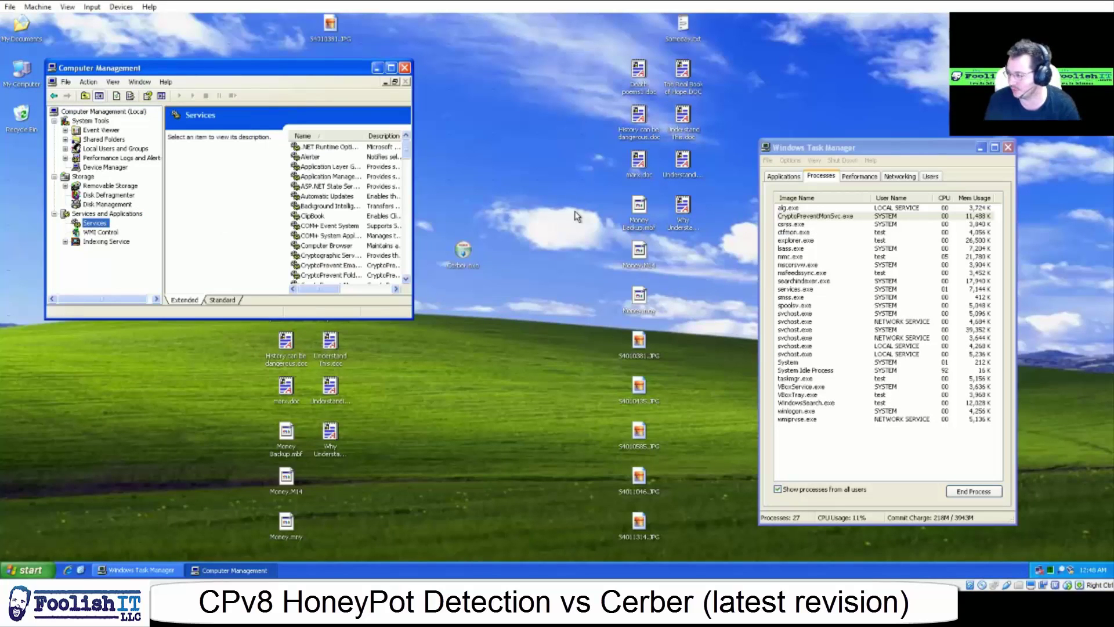
{"action": "left_click", "coordinate": [339, 276]}
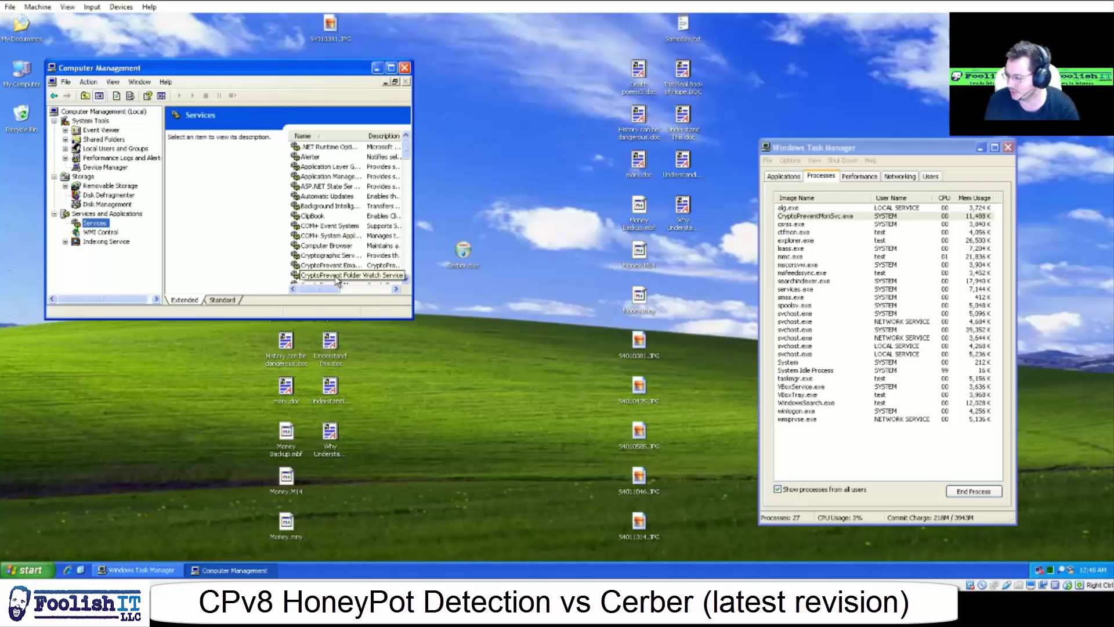
{"action": "scroll", "coordinate": [340, 270], "scroll_direction": "down", "scroll_amount": 1}
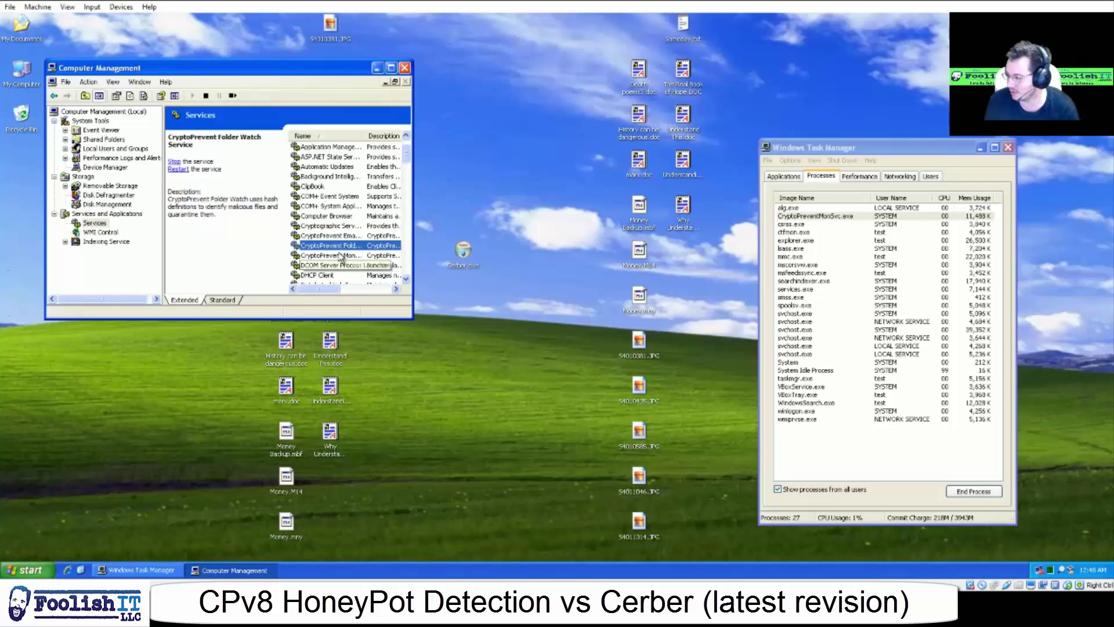
{"action": "left_click", "coordinate": [342, 256]}
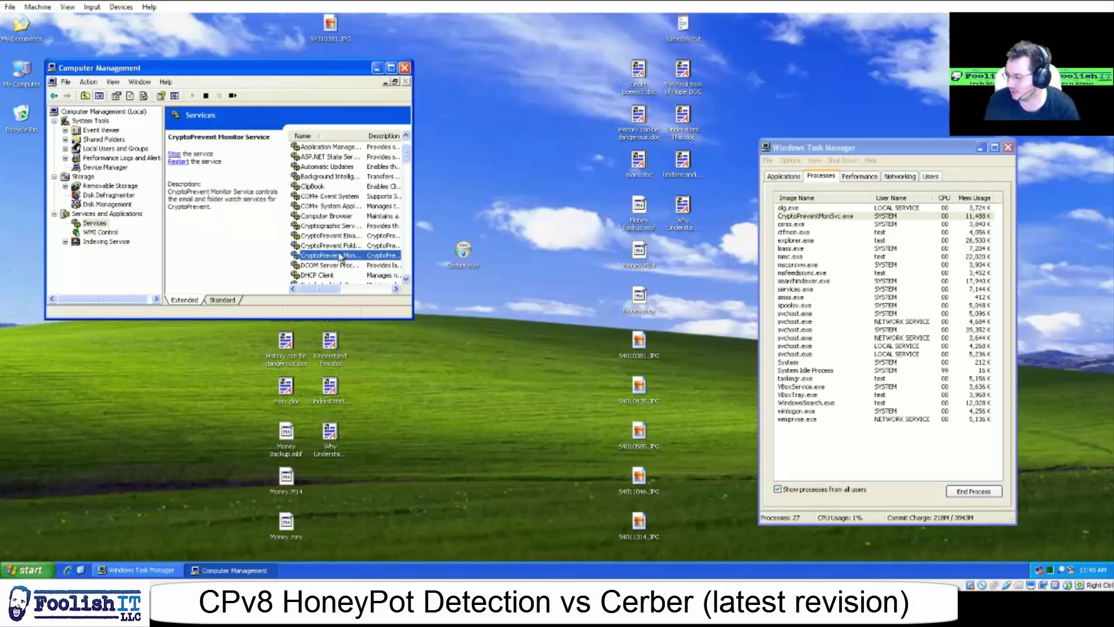
{"action": "left_click", "coordinate": [173, 154]}
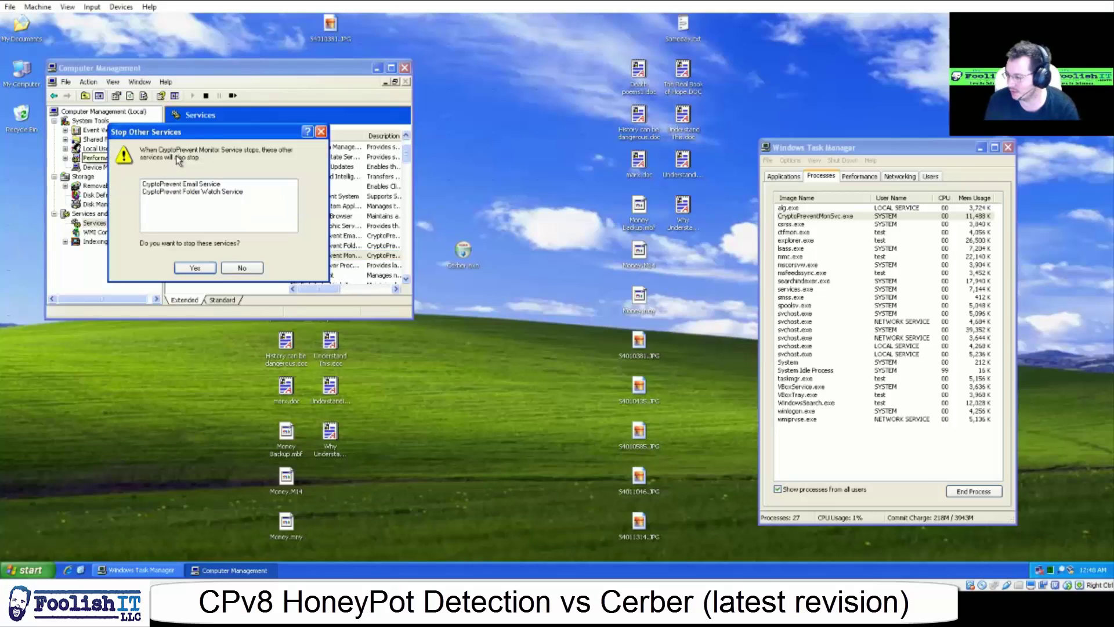
{"action": "left_click", "coordinate": [194, 267]}
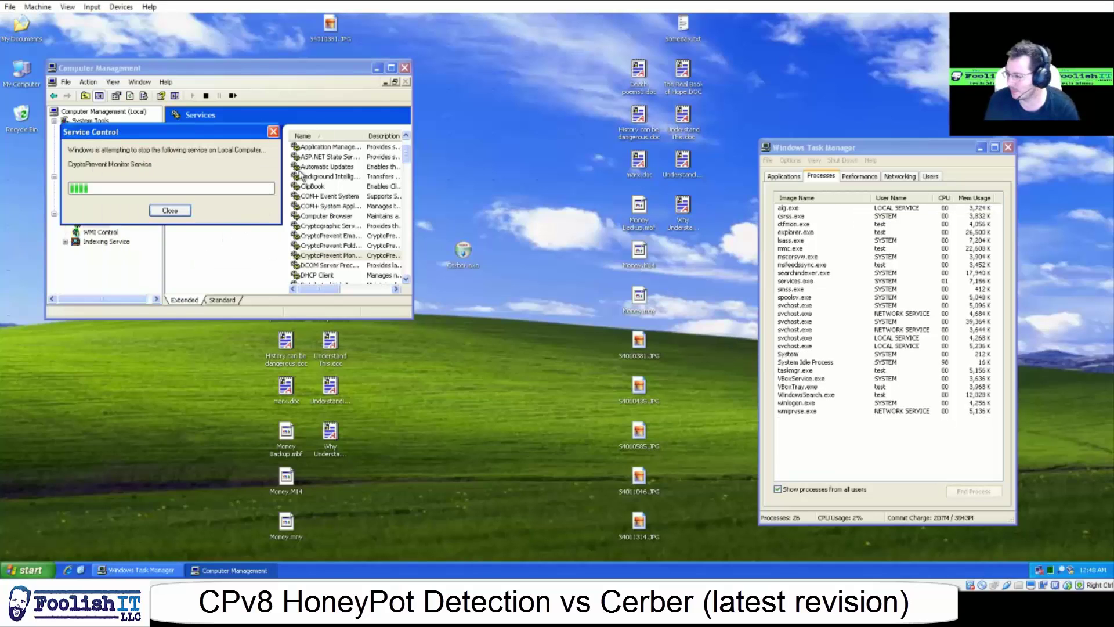
{"action": "left_click", "coordinate": [405, 68]}
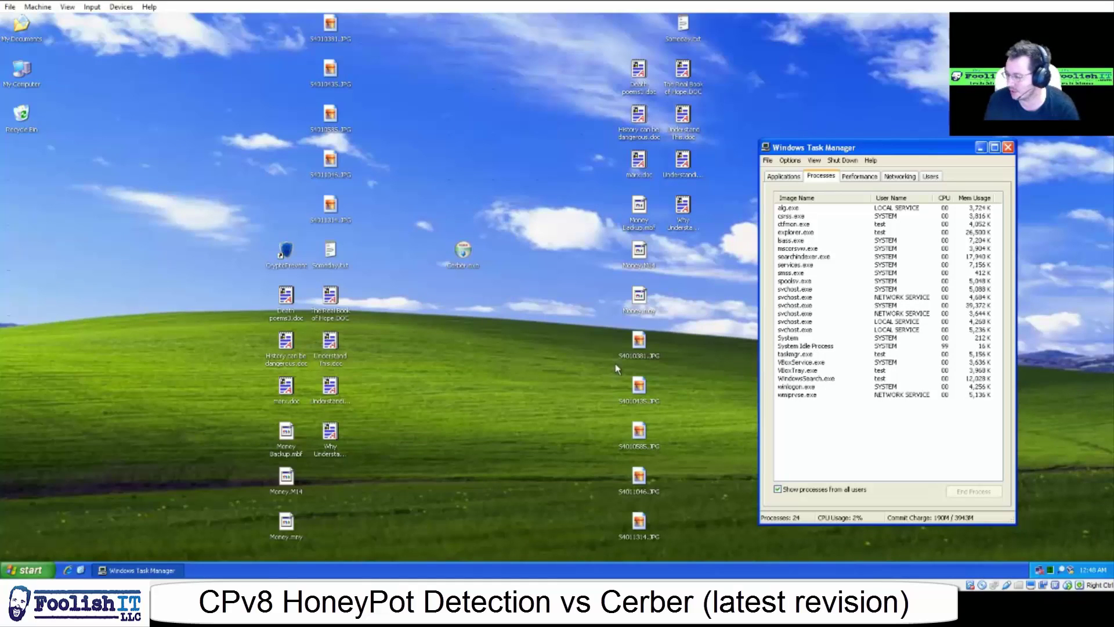
Run Cerber.exe with protection disabled, and close Windows Task Manager
{"action": "double_click", "coordinate": [455, 250]}
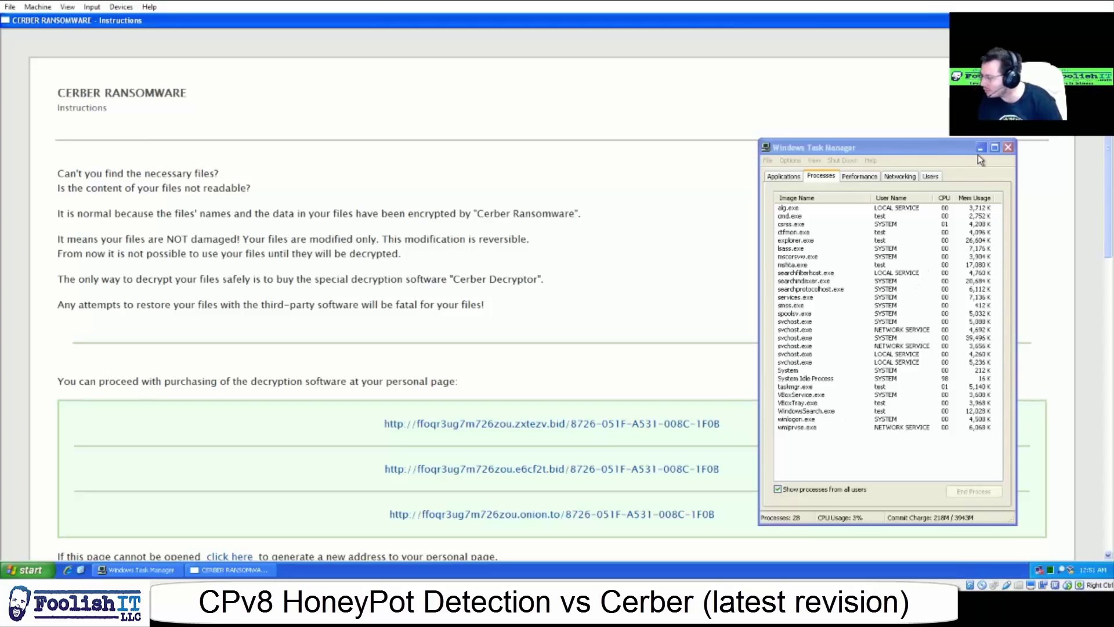
{"action": "left_click", "coordinate": [1007, 148]}
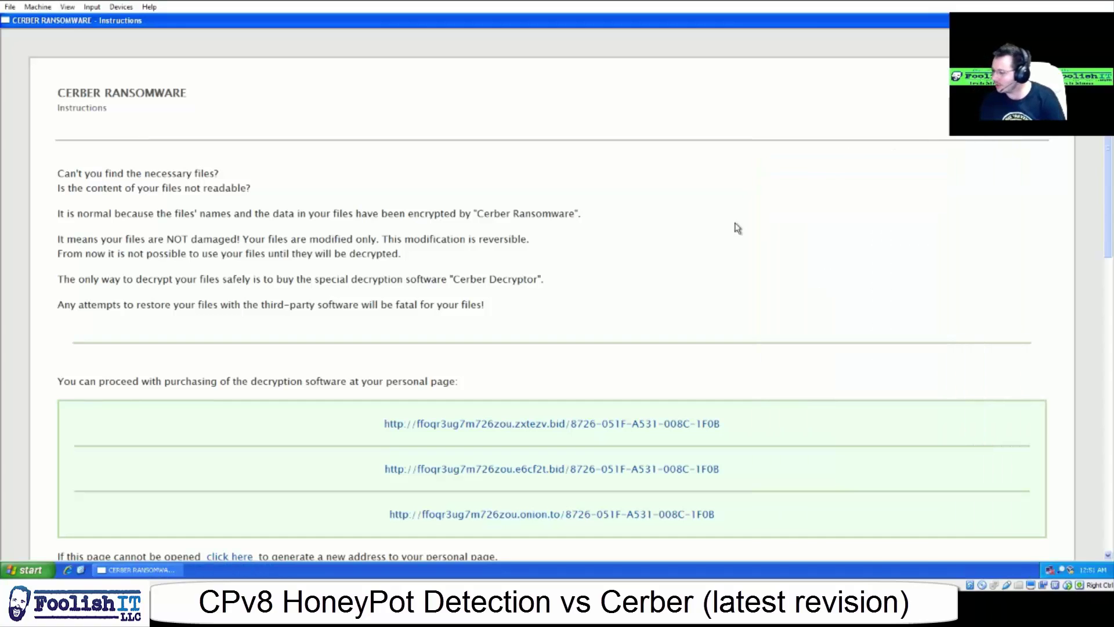
Read through the full Cerber ransomware instructions from beginning to end and close their window
{"action": "scroll", "coordinate": [598, 323], "scroll_direction": "down", "scroll_amount": 15}
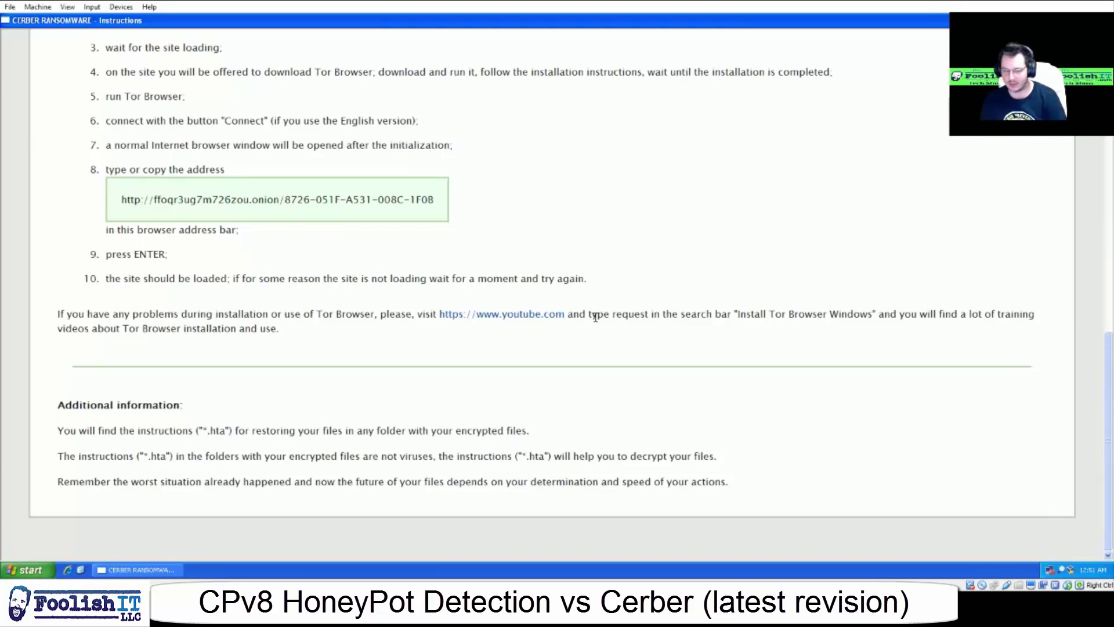
{"action": "scroll", "coordinate": [598, 323], "scroll_direction": "up", "scroll_amount": 4}
{"action": "scroll", "coordinate": [598, 323], "scroll_direction": "up", "scroll_amount": 9}
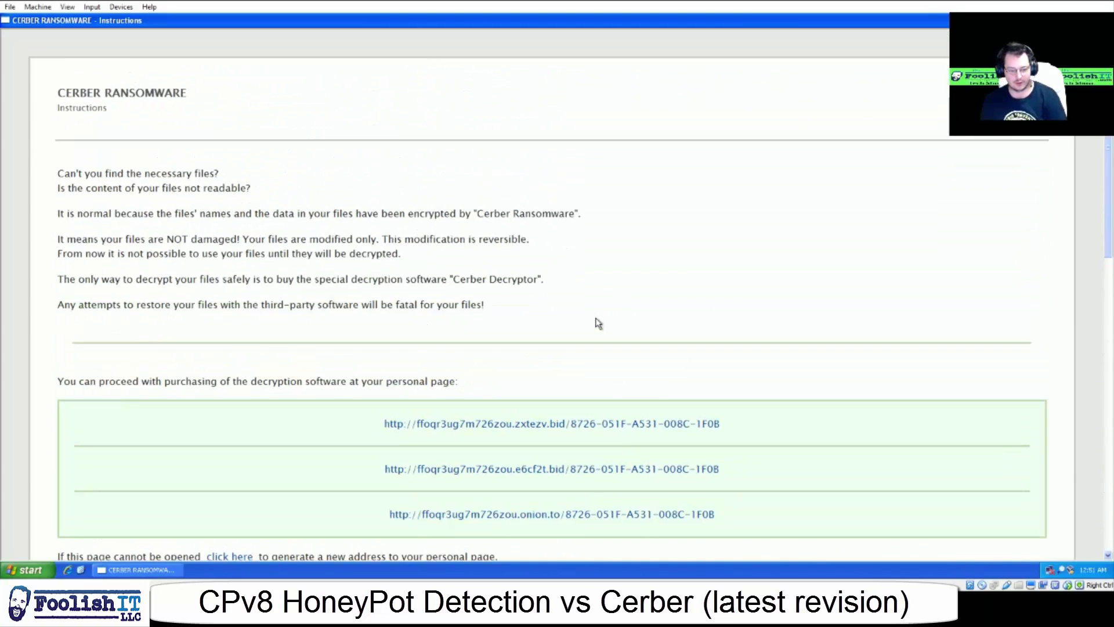
{"action": "scroll", "coordinate": [598, 323], "scroll_direction": "down", "scroll_amount": 4}
{"action": "scroll", "coordinate": [598, 323], "scroll_direction": "down", "scroll_amount": 8}
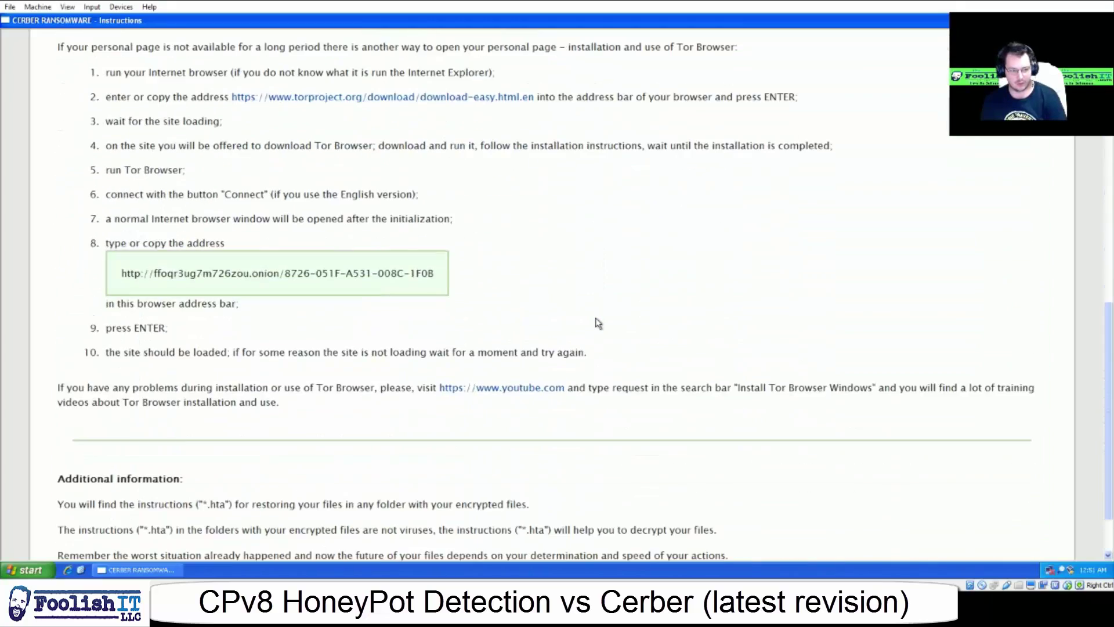
{"action": "scroll", "coordinate": [609, 335], "scroll_direction": "up", "scroll_amount": 15}
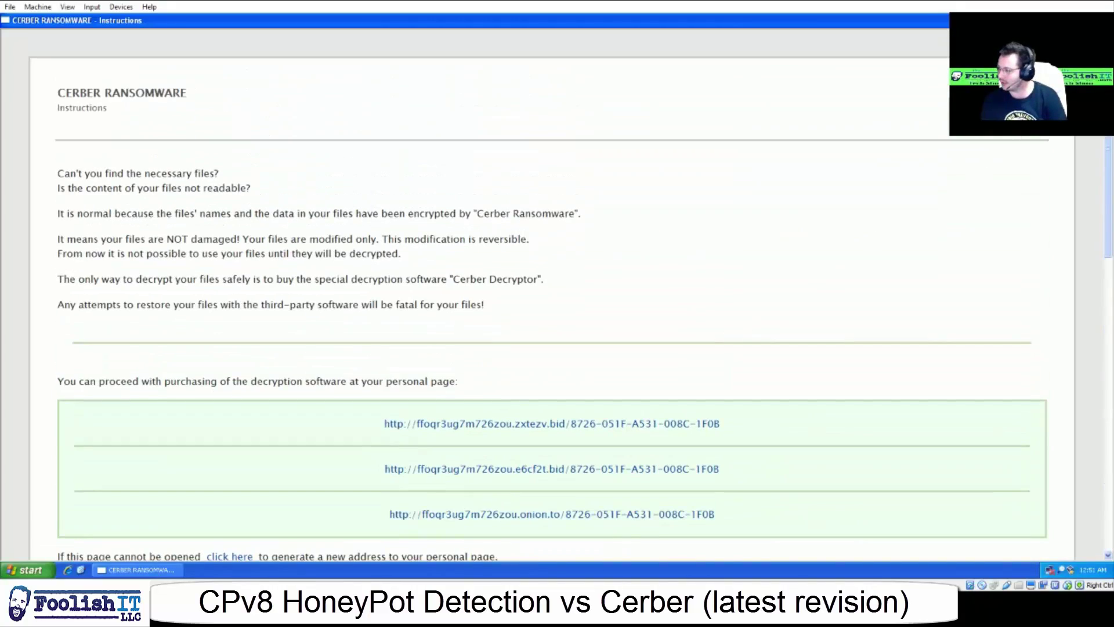
{"action": "key", "text": "alt+F4"}
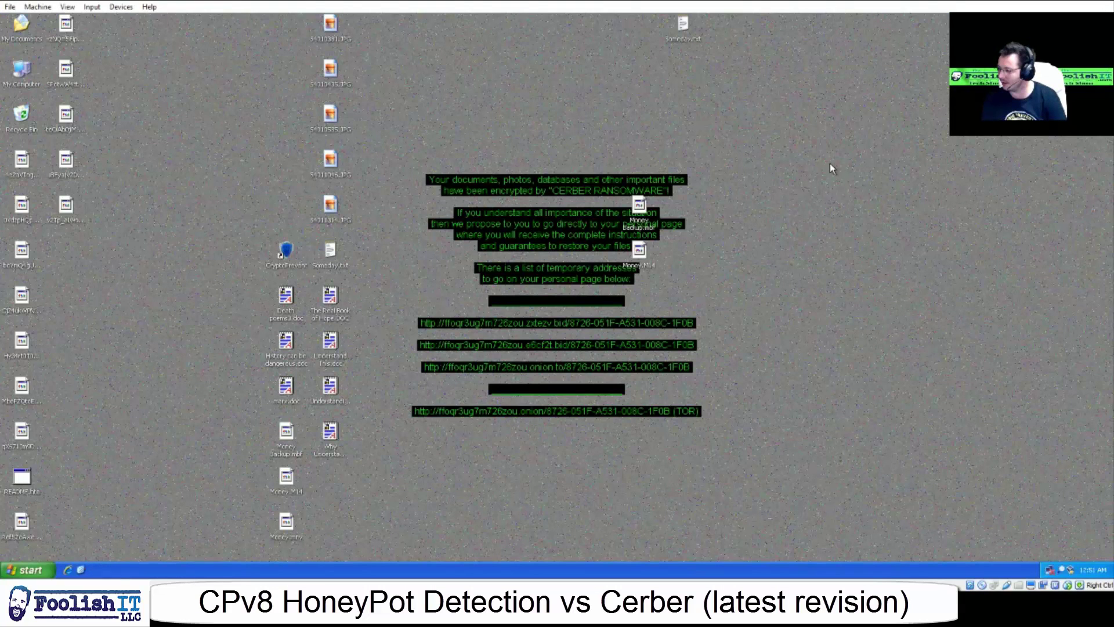
Inspect Death poems2.doc and several randomly named files on the desktop, and open README.hta and close it again
{"action": "left_click", "coordinate": [292, 305]}
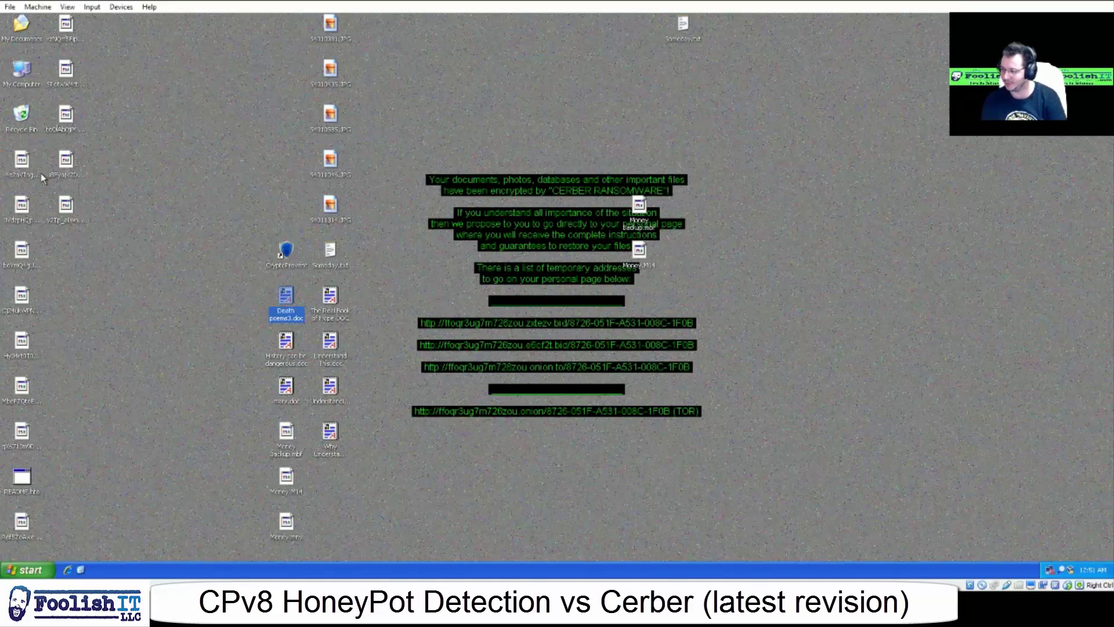
{"action": "left_click", "coordinate": [25, 207]}
{"action": "left_click", "coordinate": [35, 268]}
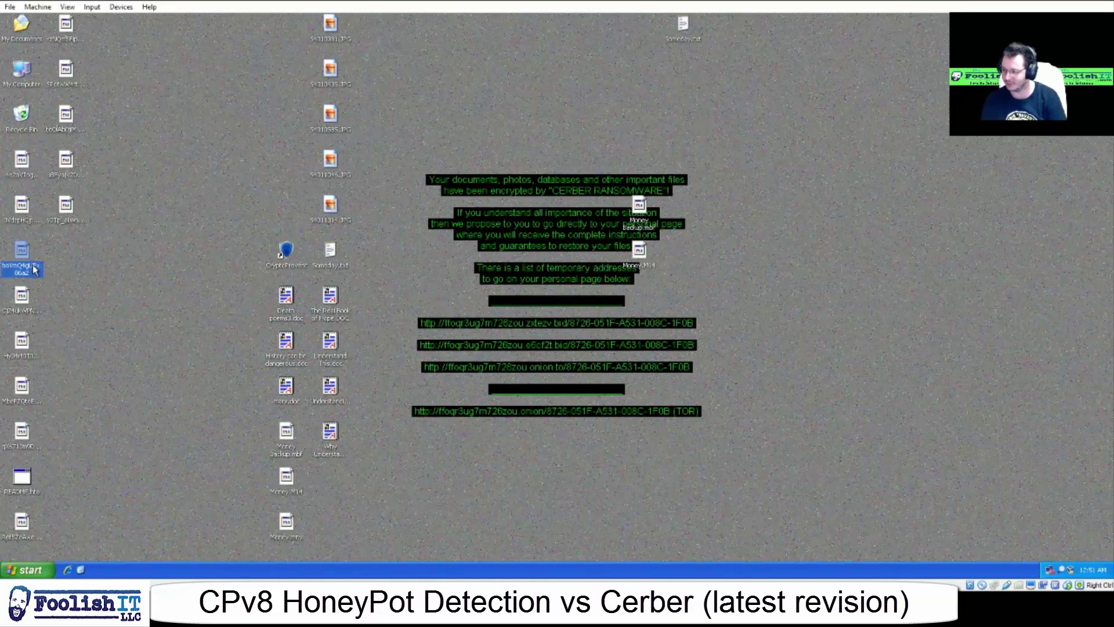
{"action": "left_click", "coordinate": [19, 314]}
{"action": "left_click", "coordinate": [25, 385]}
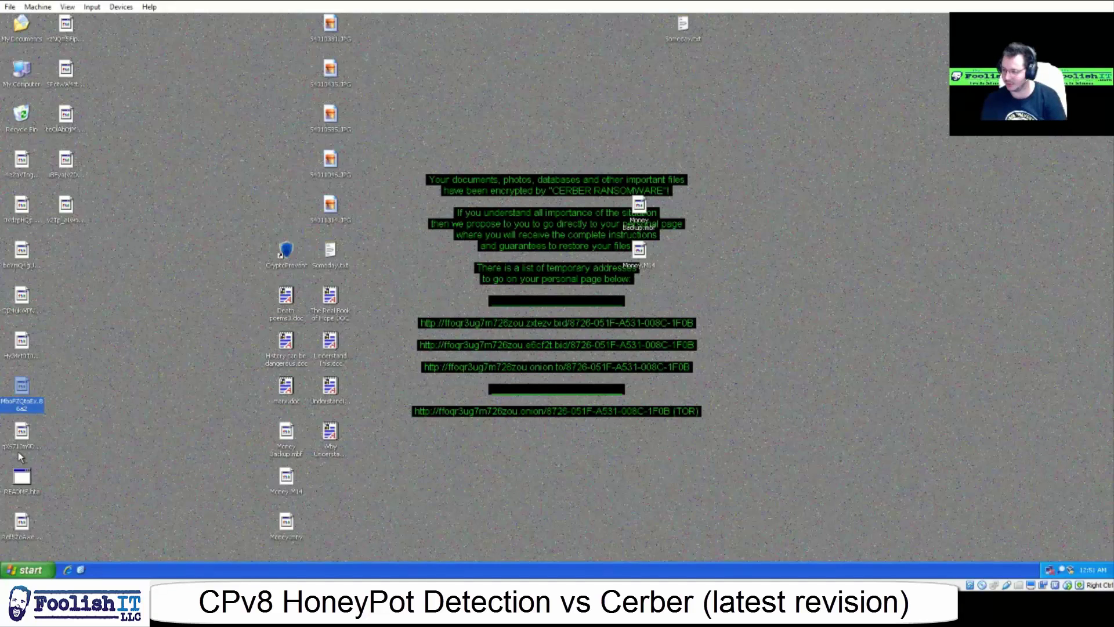
{"action": "left_click", "coordinate": [21, 476]}
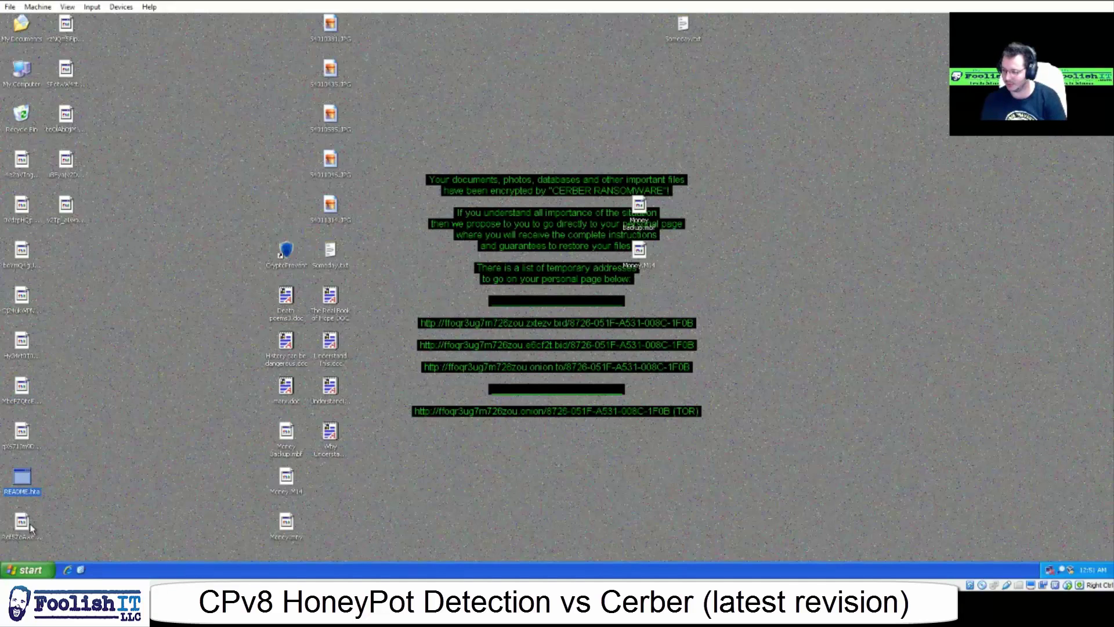
{"action": "double_click", "coordinate": [23, 481]}
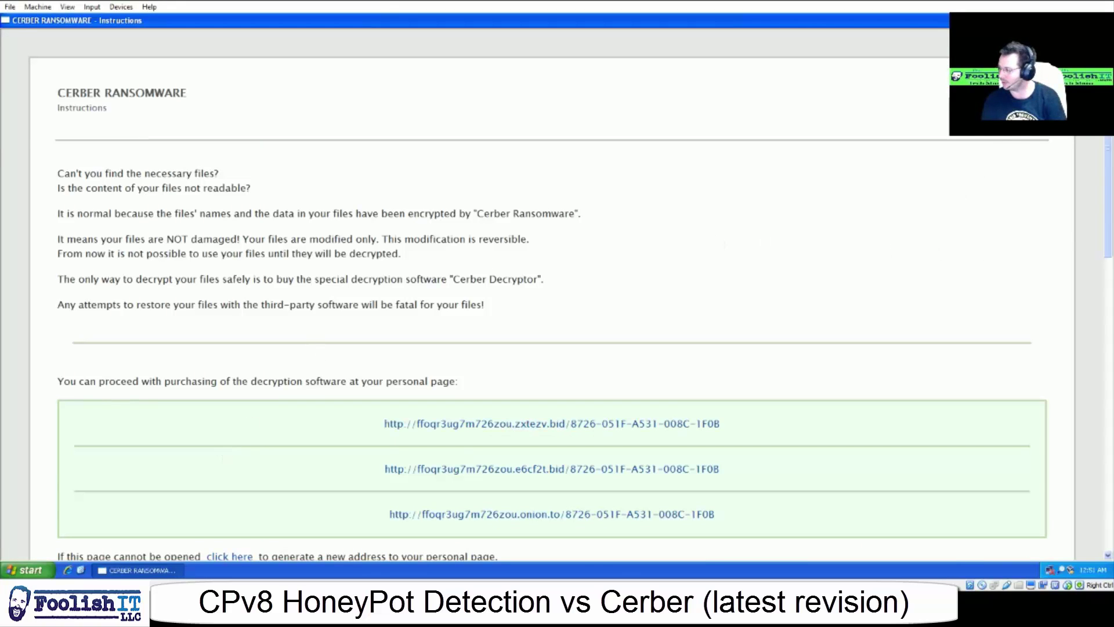
{"action": "key", "text": "alt+F4"}
Check the files in My Documents and its My Music folder, and return to My Documents
{"action": "left_click", "coordinate": [27, 39]}
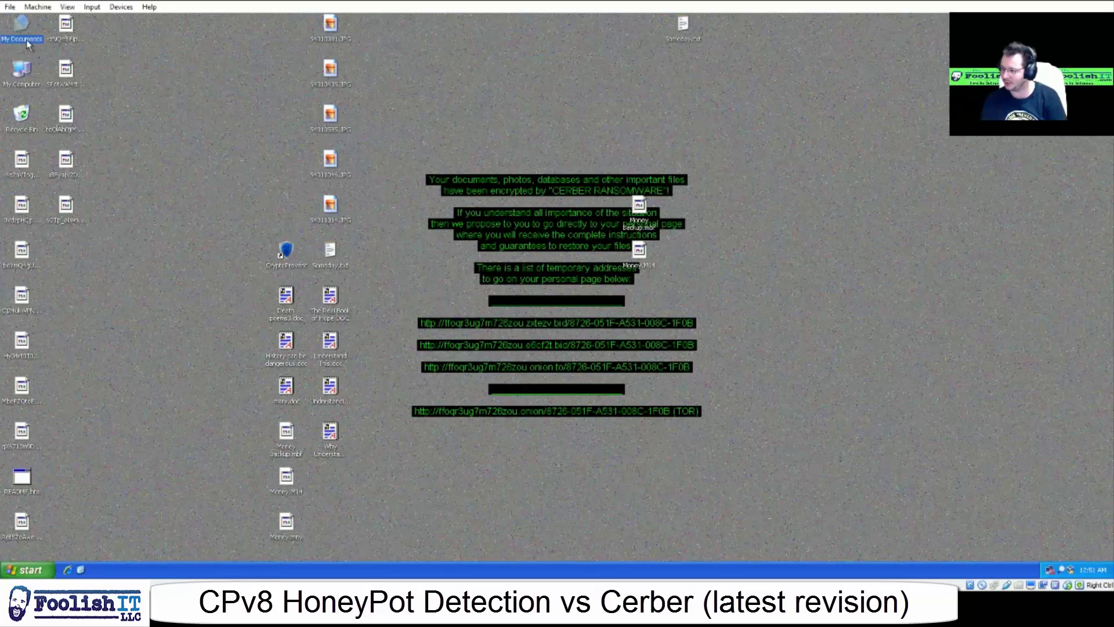
{"action": "double_click", "coordinate": [26, 39]}
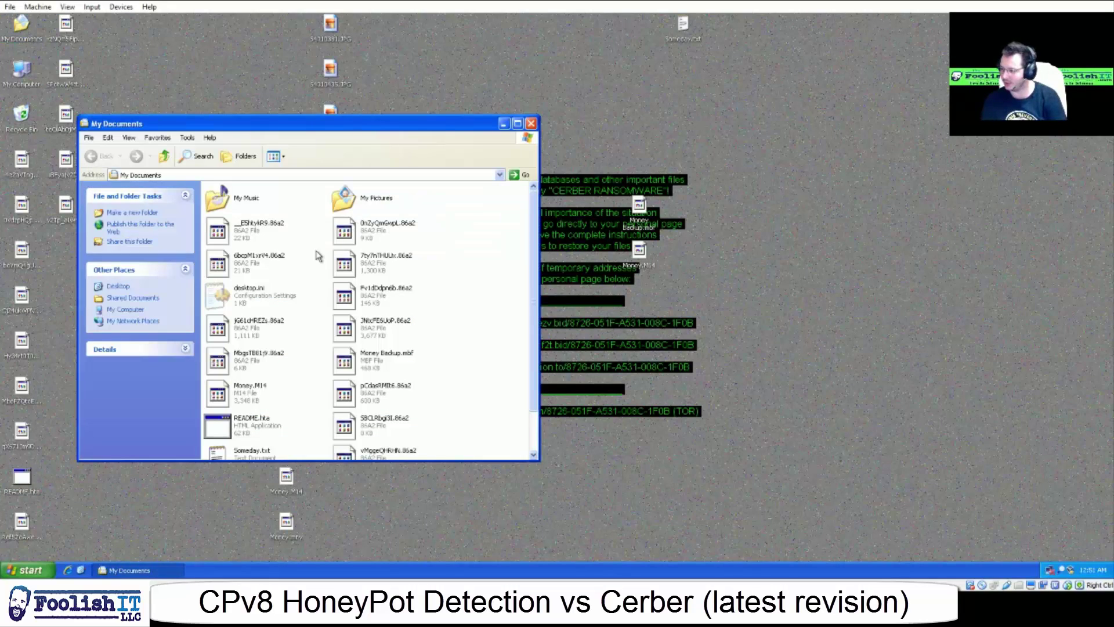
{"action": "scroll", "coordinate": [253, 363], "scroll_direction": "down", "scroll_amount": 2}
{"action": "scroll", "coordinate": [253, 363], "scroll_direction": "up", "scroll_amount": 2}
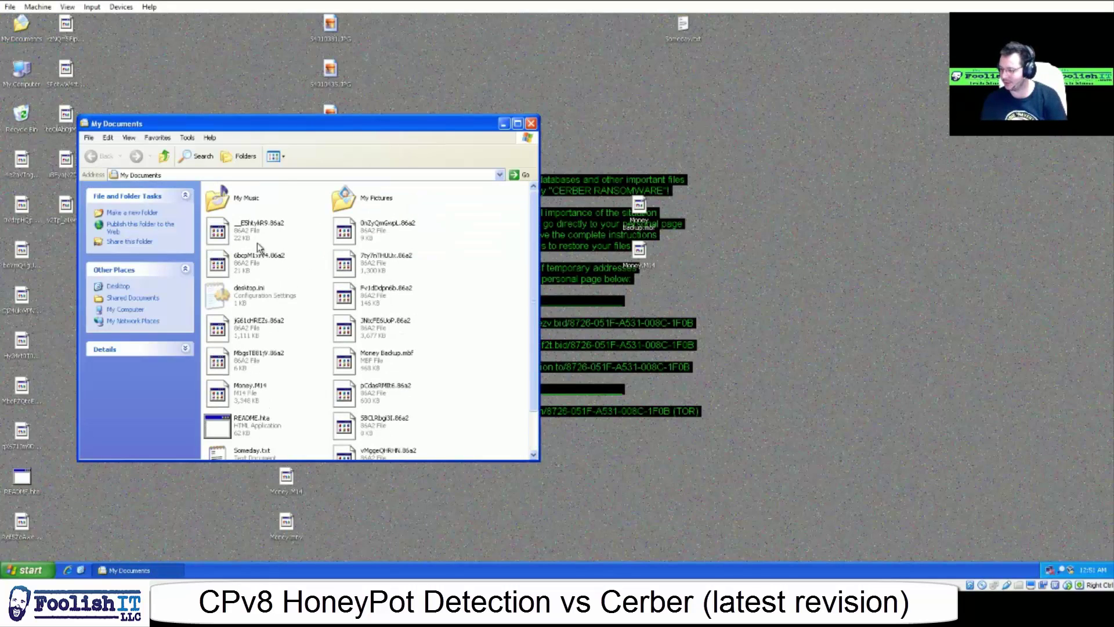
{"action": "double_click", "coordinate": [229, 199]}
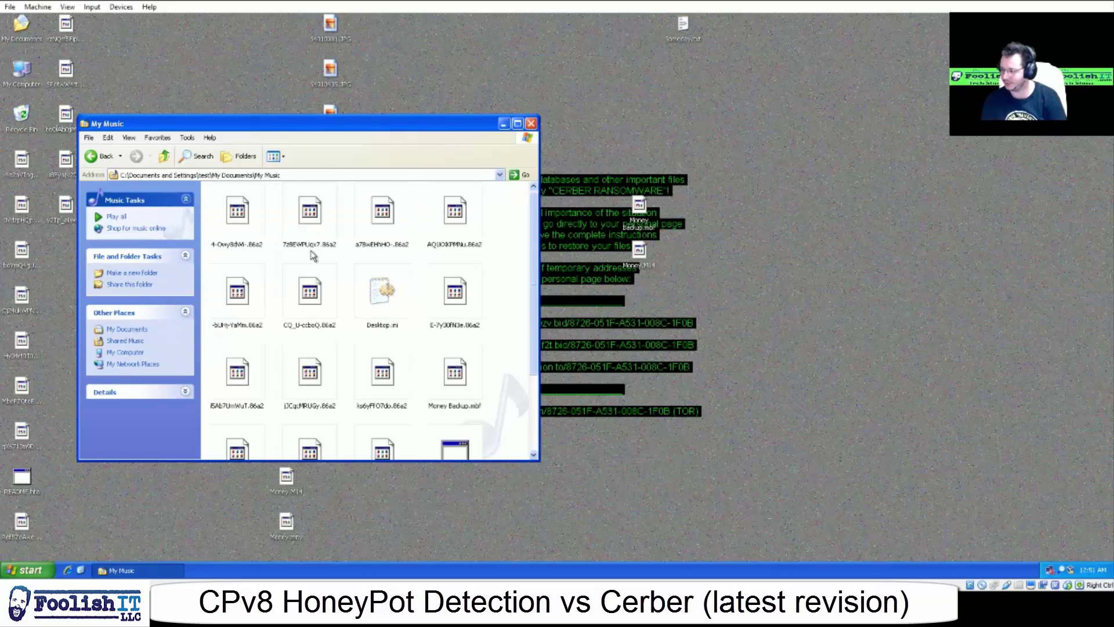
{"action": "scroll", "coordinate": [313, 256], "scroll_direction": "down", "scroll_amount": 2}
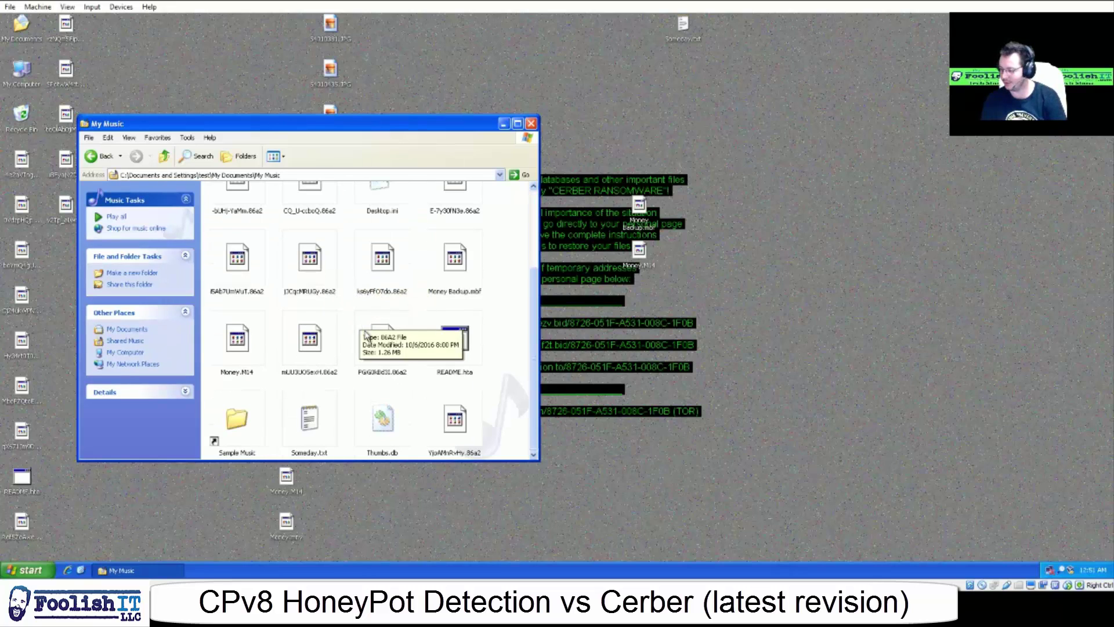
{"action": "key", "text": "BackSpace"}
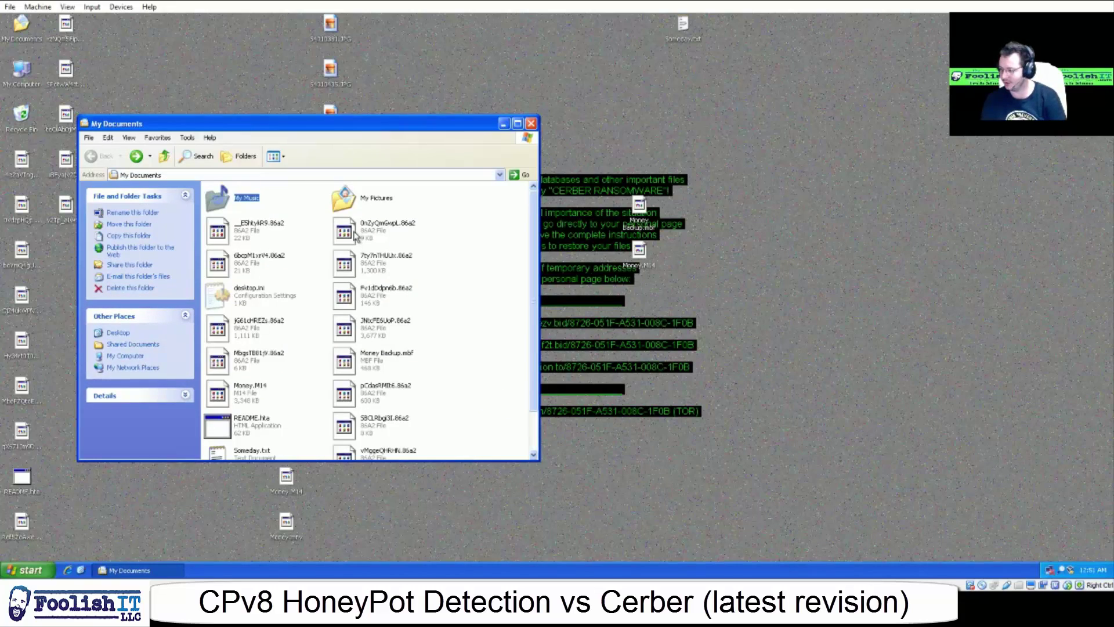
Open the My Pictures folder and look through all of its files
{"action": "double_click", "coordinate": [348, 200]}
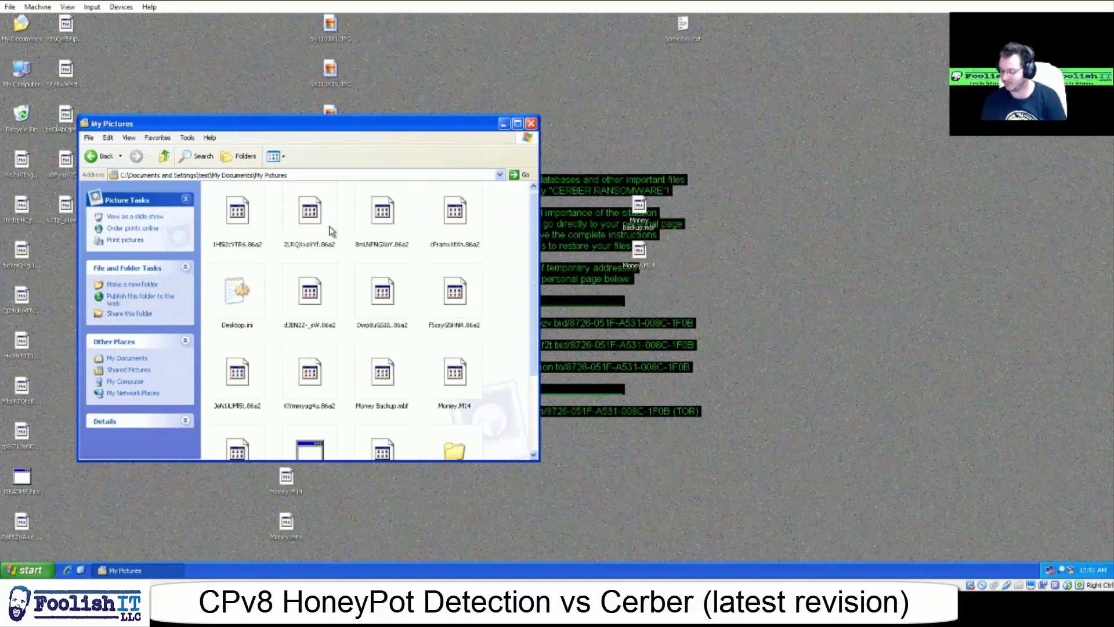
{"action": "scroll", "coordinate": [328, 238], "scroll_direction": "down", "scroll_amount": 2}
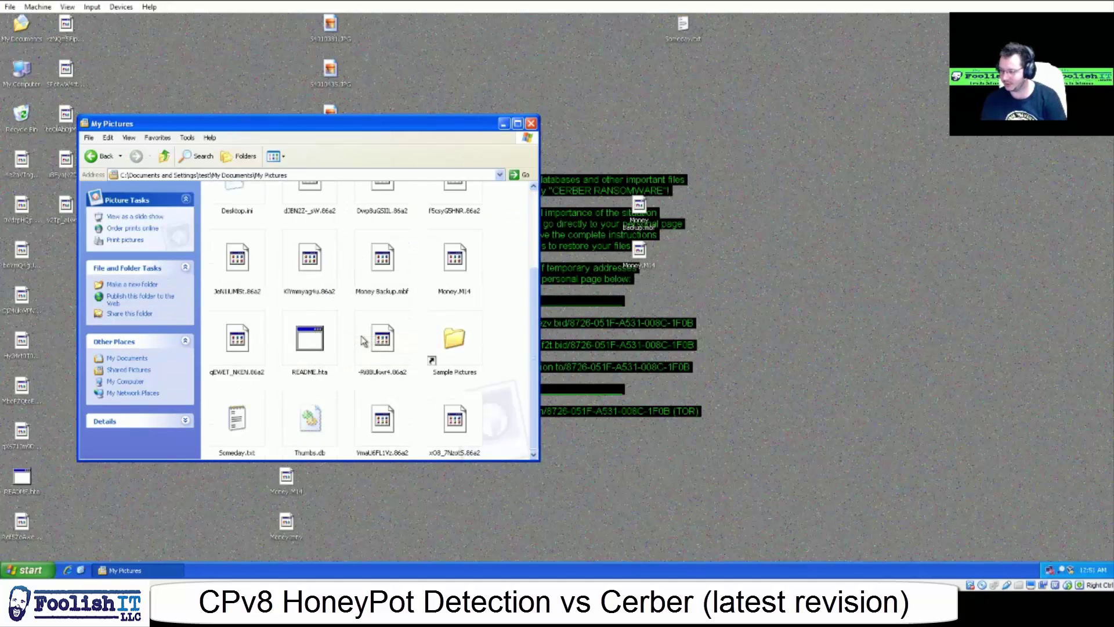
{"action": "scroll", "coordinate": [363, 340], "scroll_direction": "up", "scroll_amount": 2}
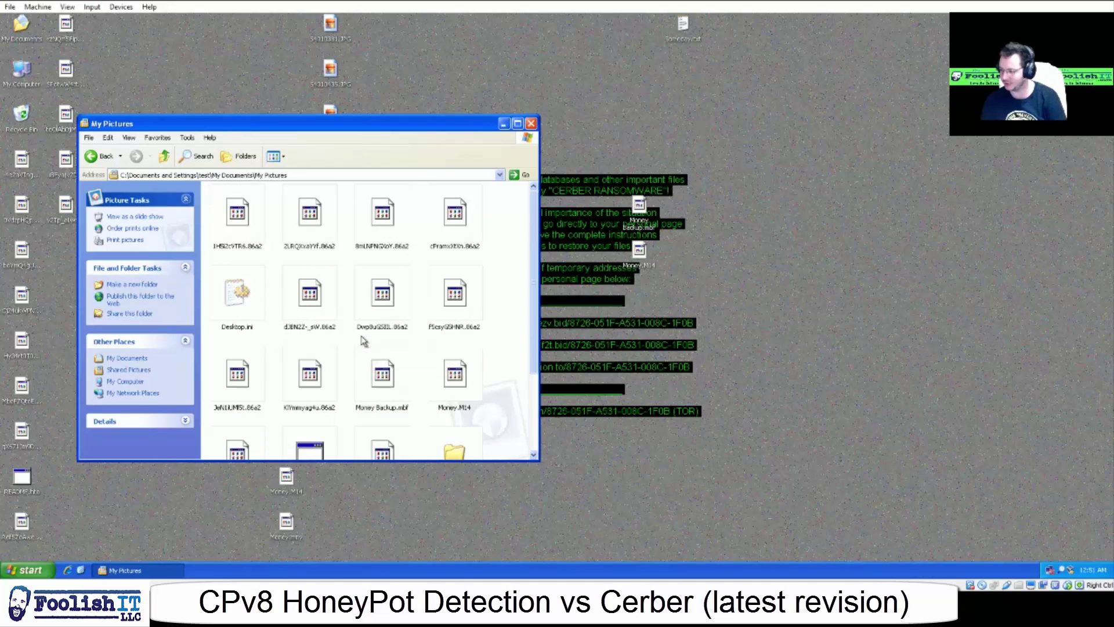
Examine the Shared Pictures folder, comparing Money.M14 and Money Backup.mbf with the randomly named .86a2 files
{"action": "left_click", "coordinate": [122, 368]}
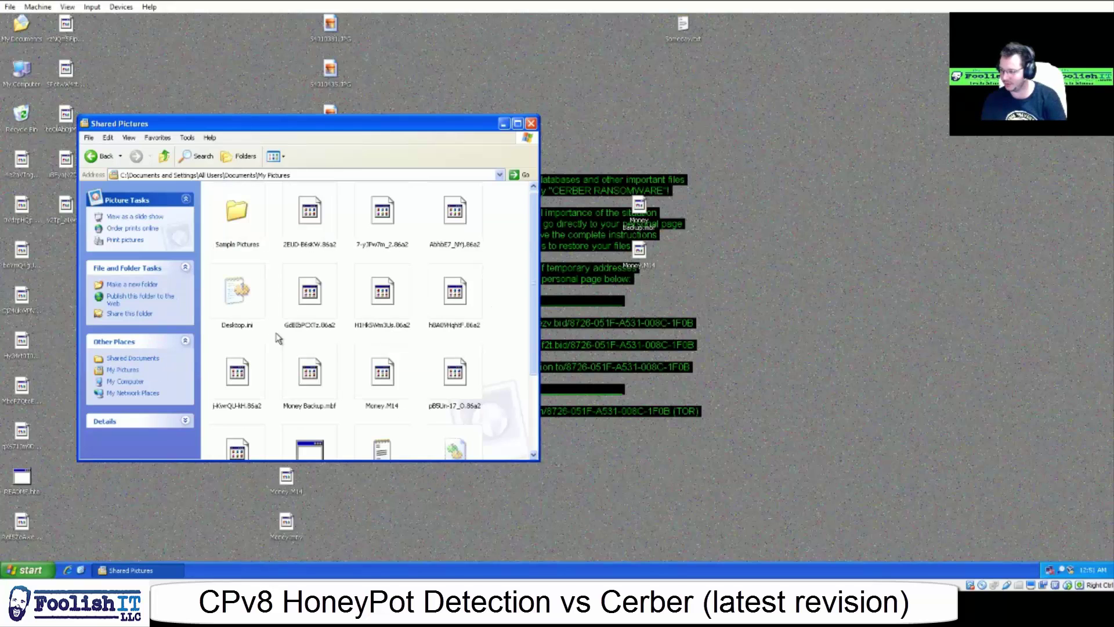
{"action": "scroll", "coordinate": [384, 286], "scroll_direction": "down", "scroll_amount": 2}
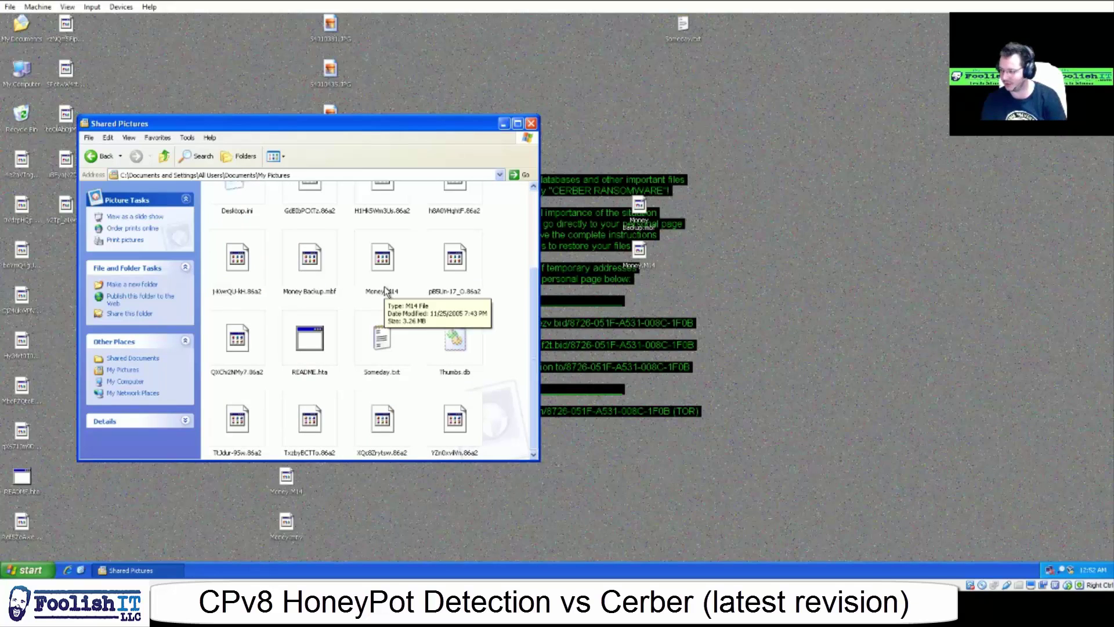
{"action": "left_click", "coordinate": [384, 283]}
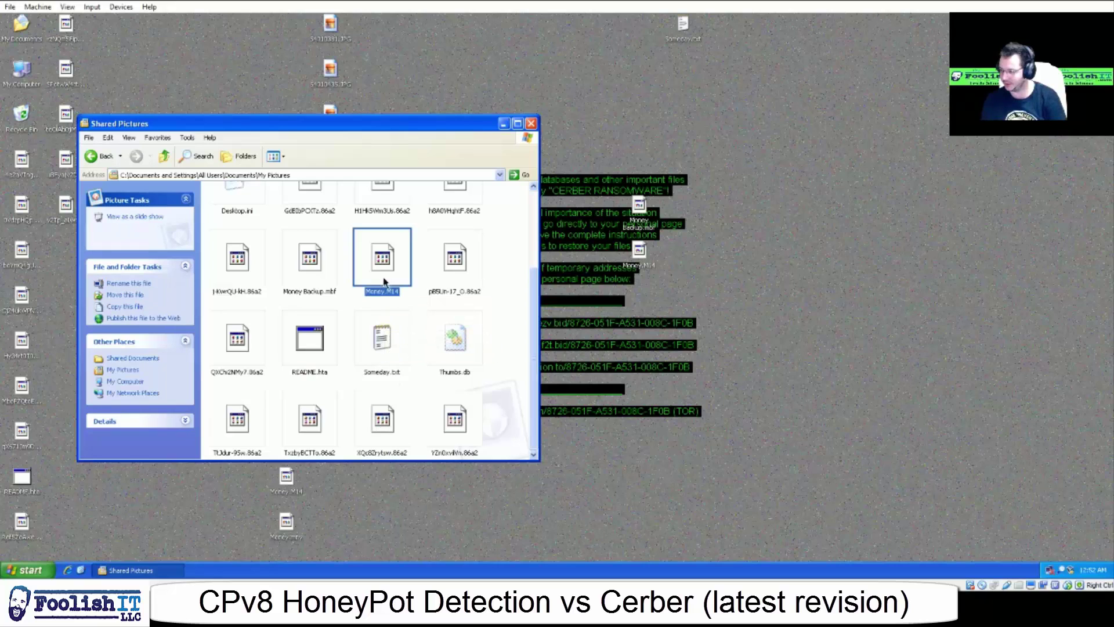
{"action": "key", "text": "Left"}
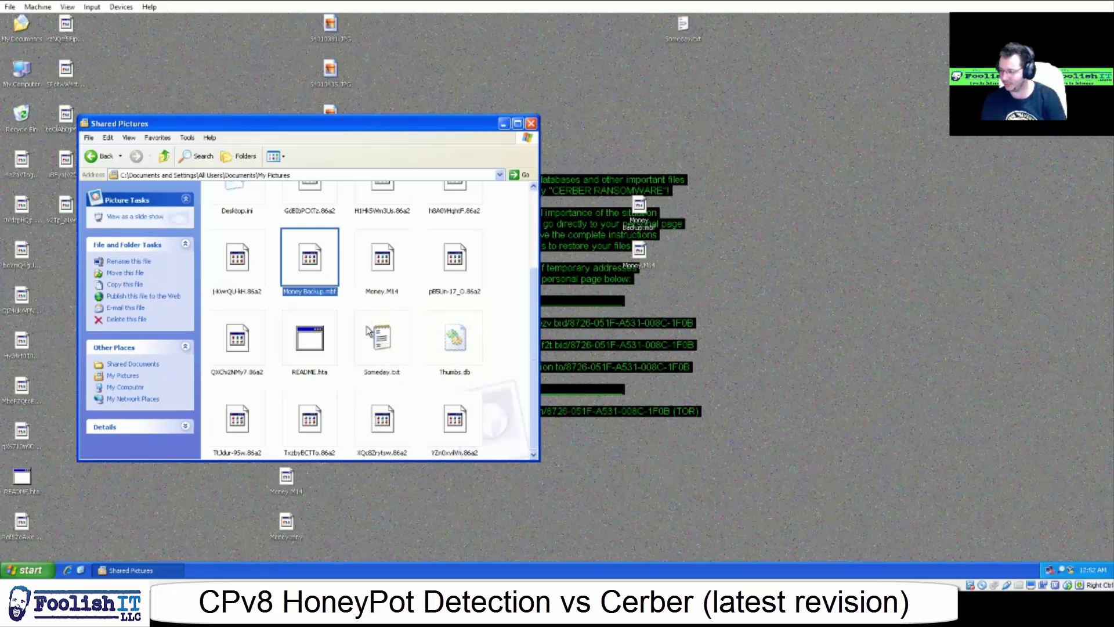
{"action": "left_click", "coordinate": [374, 429]}
{"action": "left_click", "coordinate": [321, 439]}
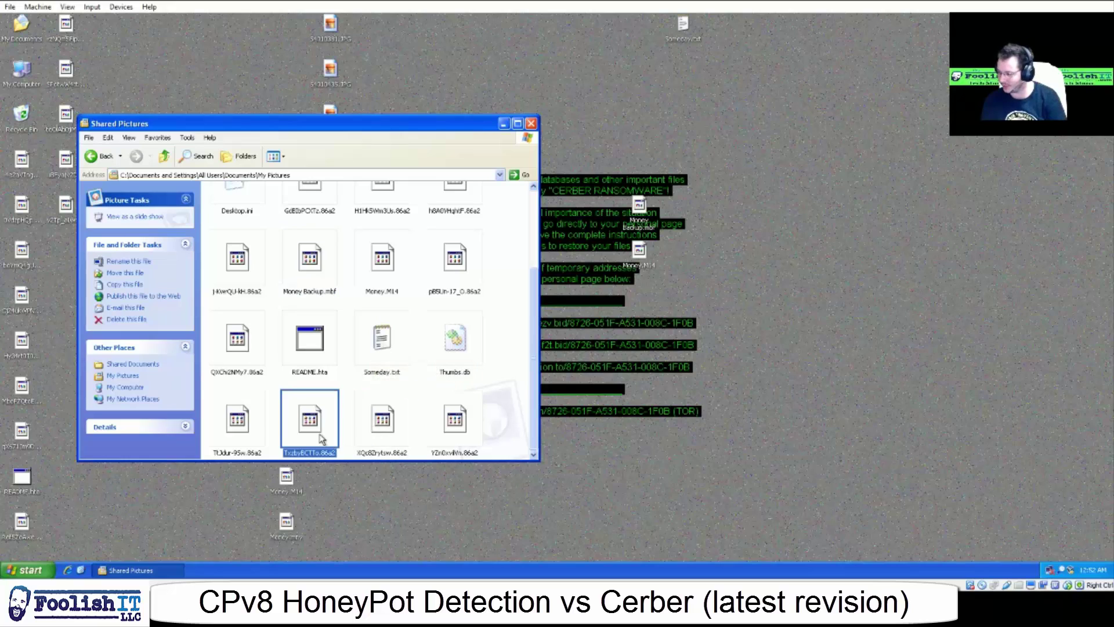
{"action": "scroll", "coordinate": [321, 439], "scroll_direction": "up", "scroll_amount": 2}
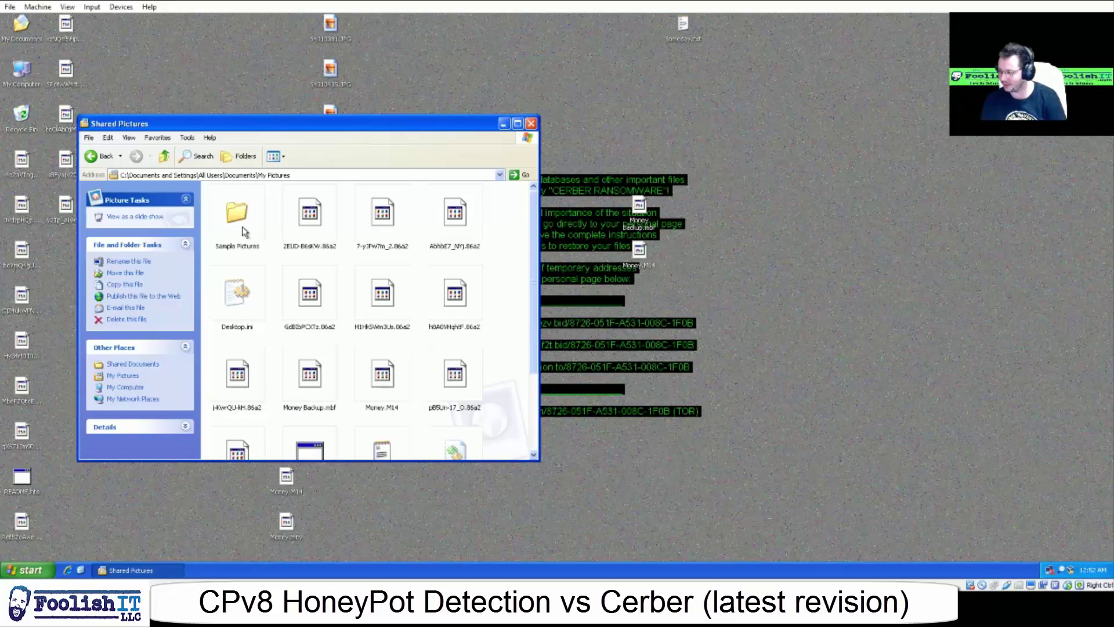
Review My Pictures once more, and go through Shared Pictures to the Shared Documents folder to check its files
{"action": "key", "text": "BackSpace"}
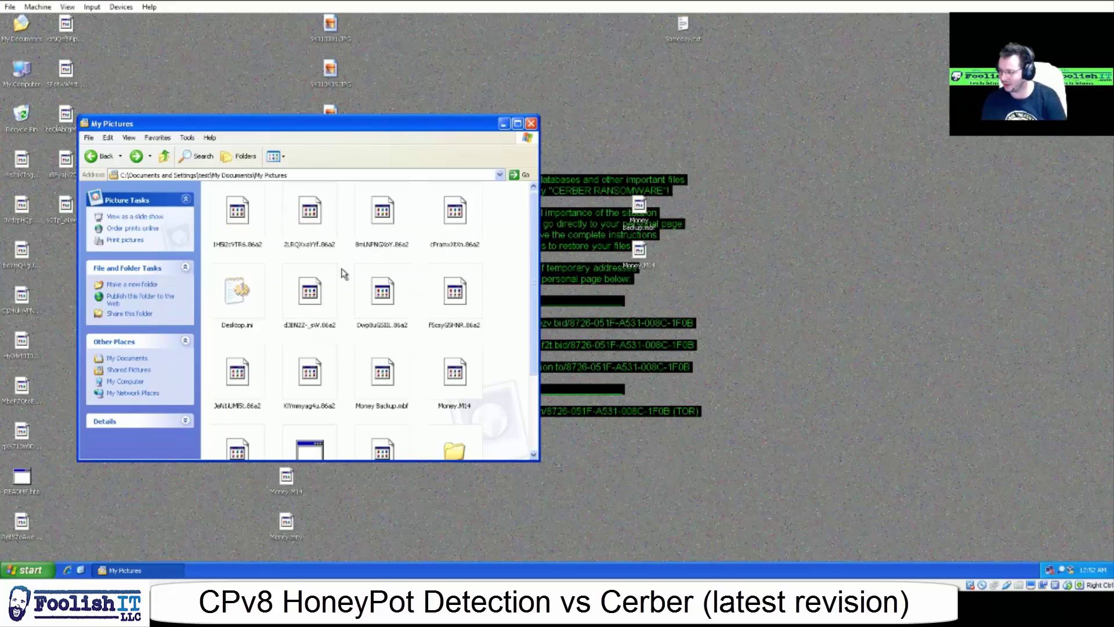
{"action": "scroll", "coordinate": [345, 282], "scroll_direction": "down", "scroll_amount": 2}
{"action": "scroll", "coordinate": [346, 287], "scroll_direction": "up", "scroll_amount": 2}
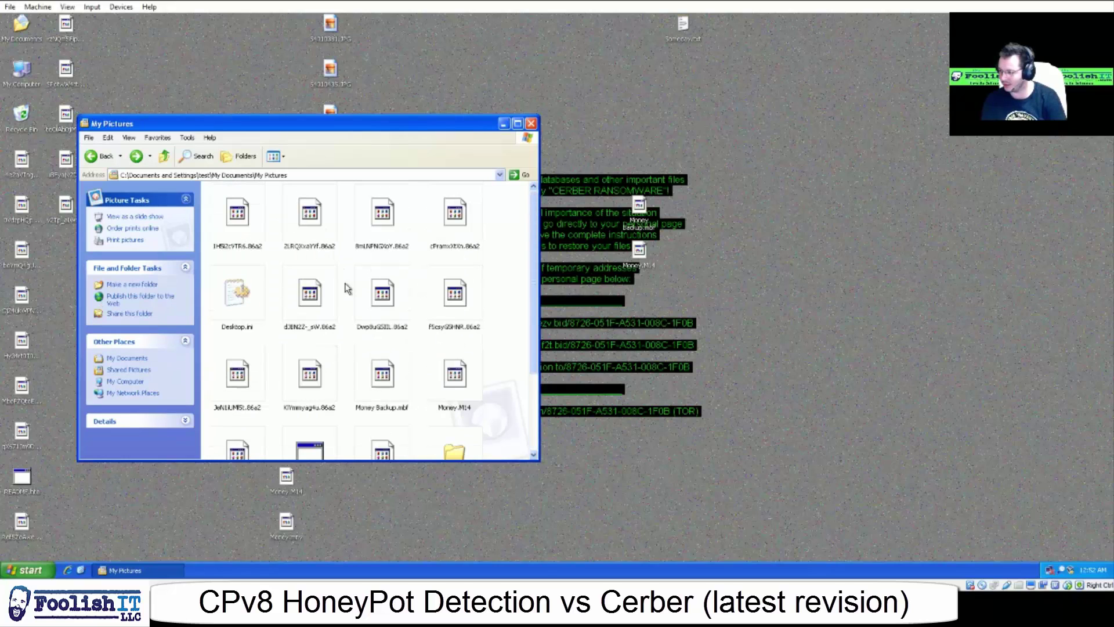
{"action": "left_click", "coordinate": [129, 371]}
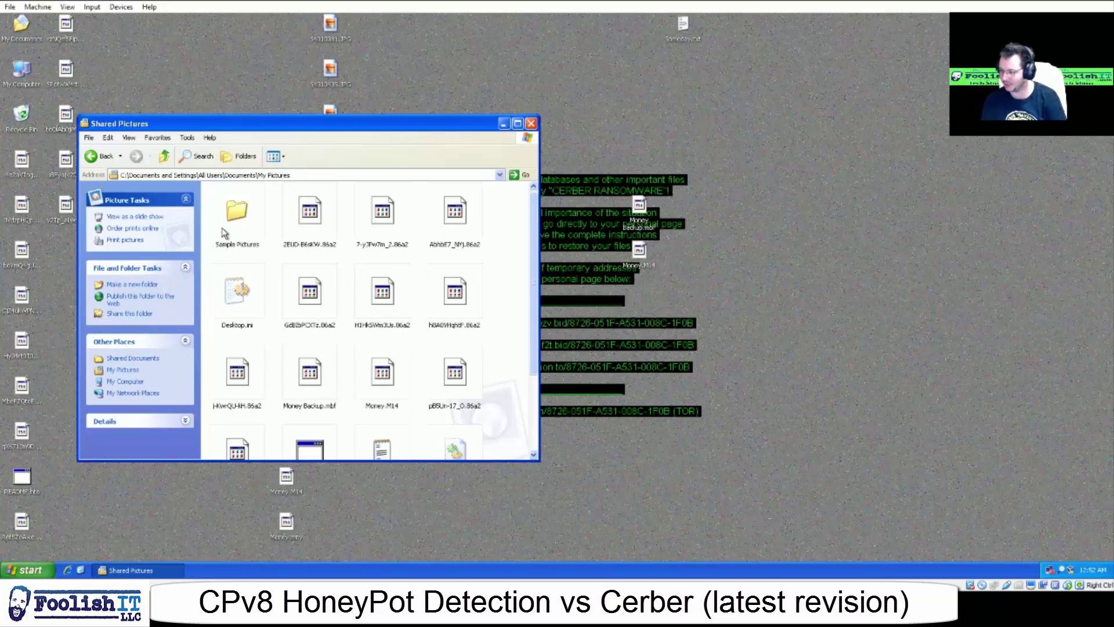
{"action": "left_click", "coordinate": [120, 360]}
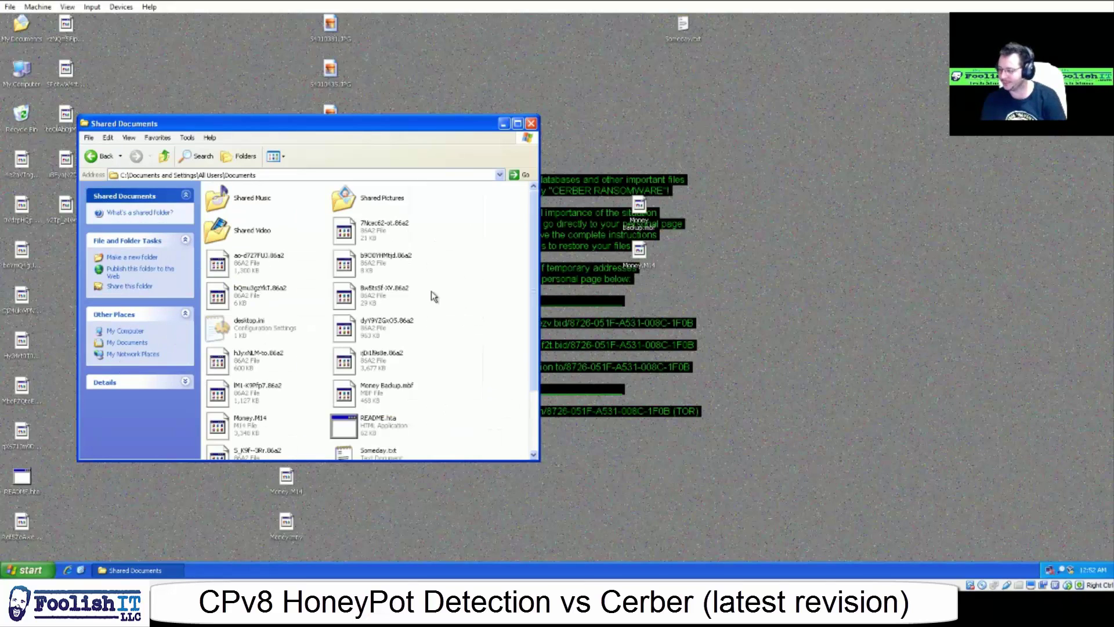
{"action": "scroll", "coordinate": [331, 399], "scroll_direction": "down", "scroll_amount": 3}
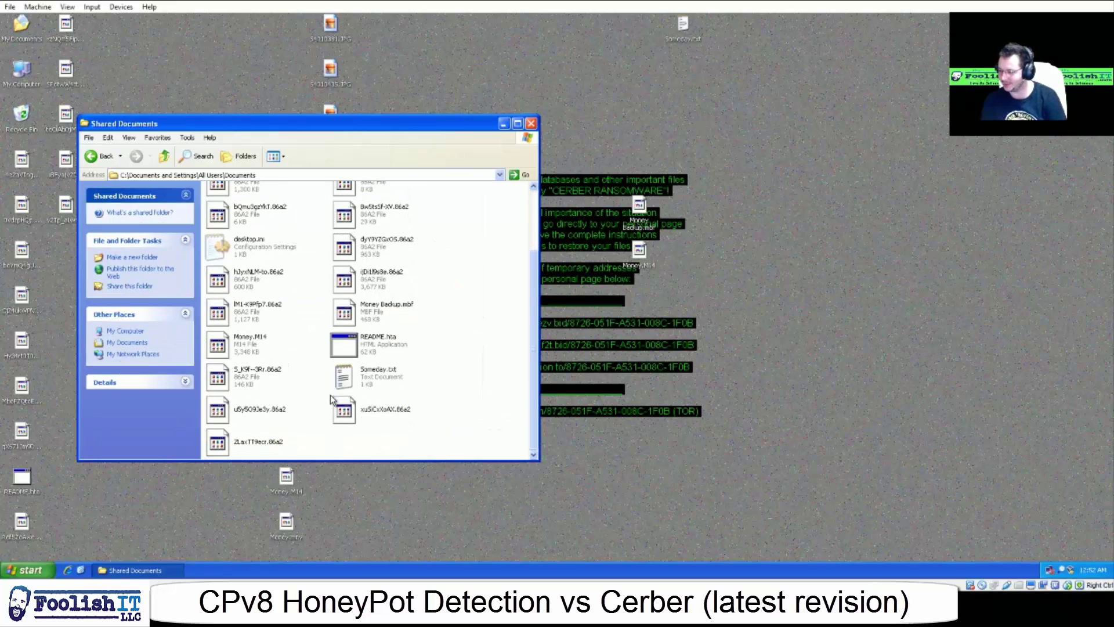
{"action": "scroll", "coordinate": [331, 399], "scroll_direction": "up", "scroll_amount": 5}
Check the files in the Shared Video and Shared Pictures subfolders, returning to Shared Documents after each
{"action": "double_click", "coordinate": [253, 232]}
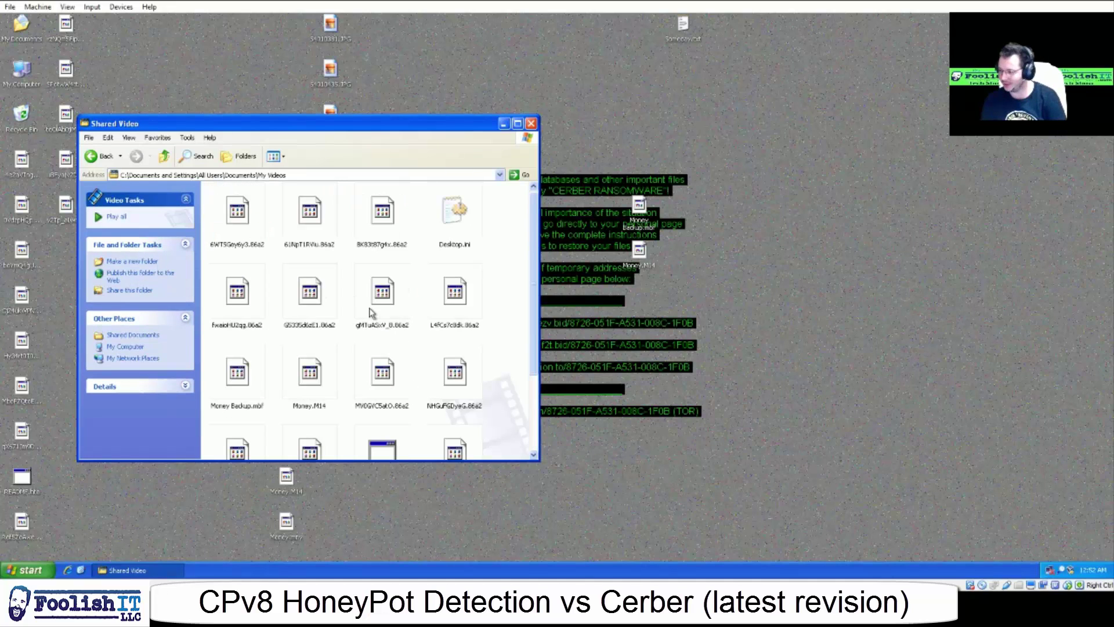
{"action": "scroll", "coordinate": [372, 313], "scroll_direction": "down", "scroll_amount": 1}
{"action": "scroll", "coordinate": [371, 313], "scroll_direction": "up", "scroll_amount": 1}
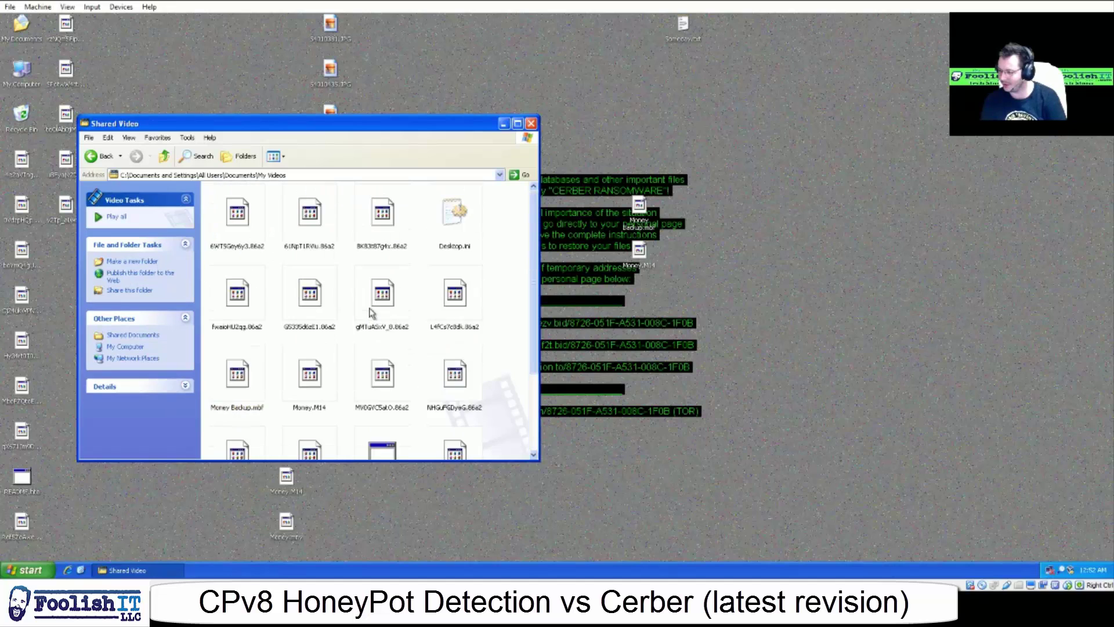
{"action": "key", "text": "BackSpace"}
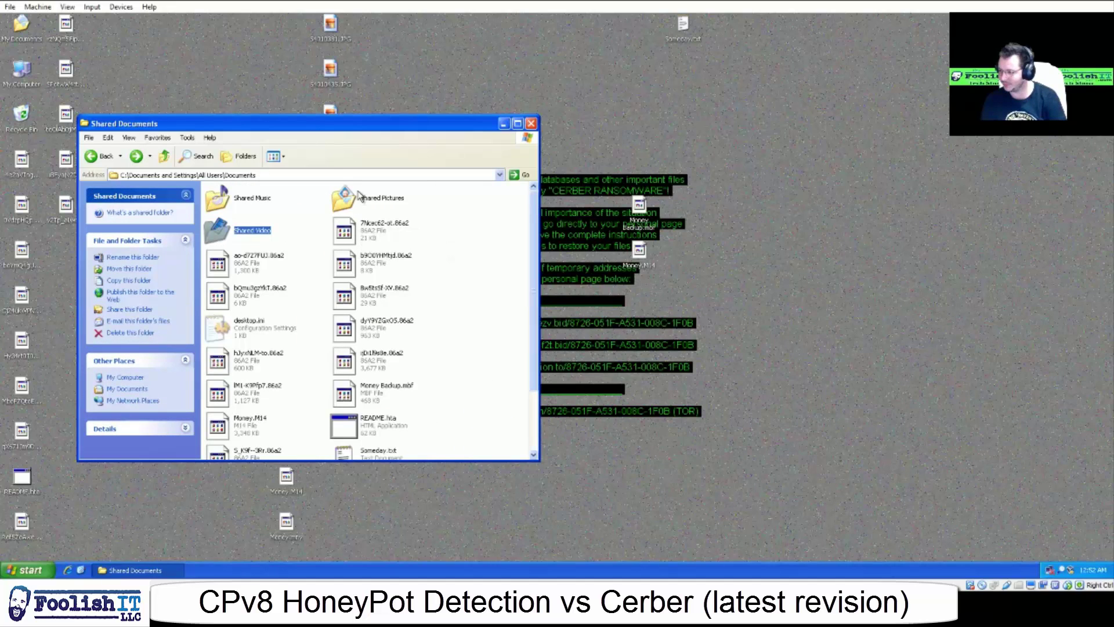
{"action": "double_click", "coordinate": [360, 198]}
{"action": "scroll", "coordinate": [354, 323], "scroll_direction": "down", "scroll_amount": 1}
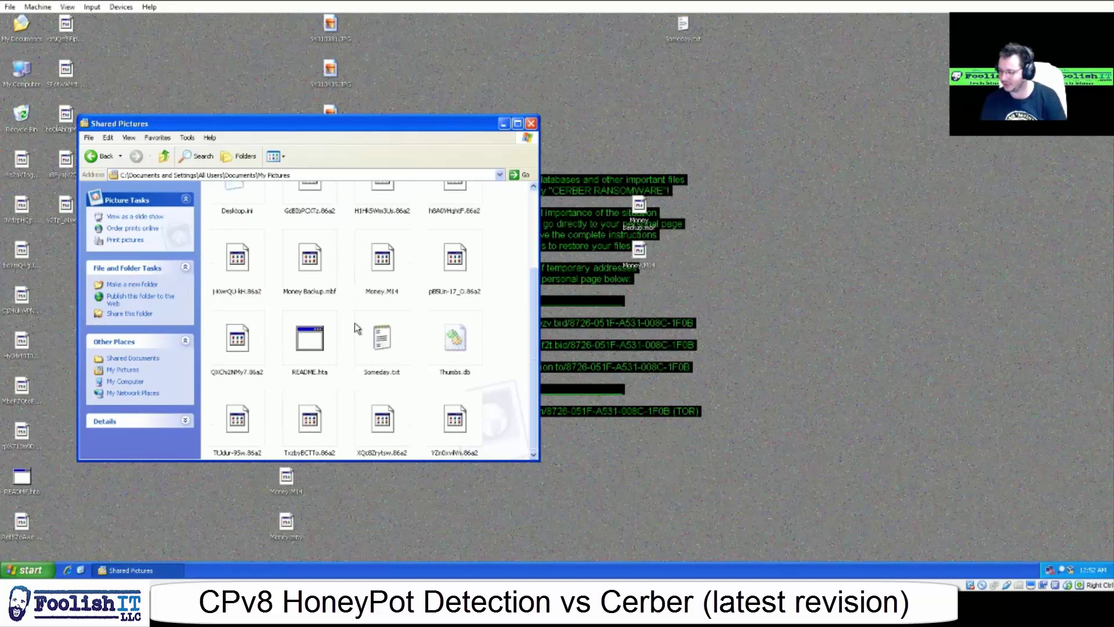
{"action": "scroll", "coordinate": [354, 322], "scroll_direction": "up", "scroll_amount": 1}
{"action": "key", "text": "BackSpace"}
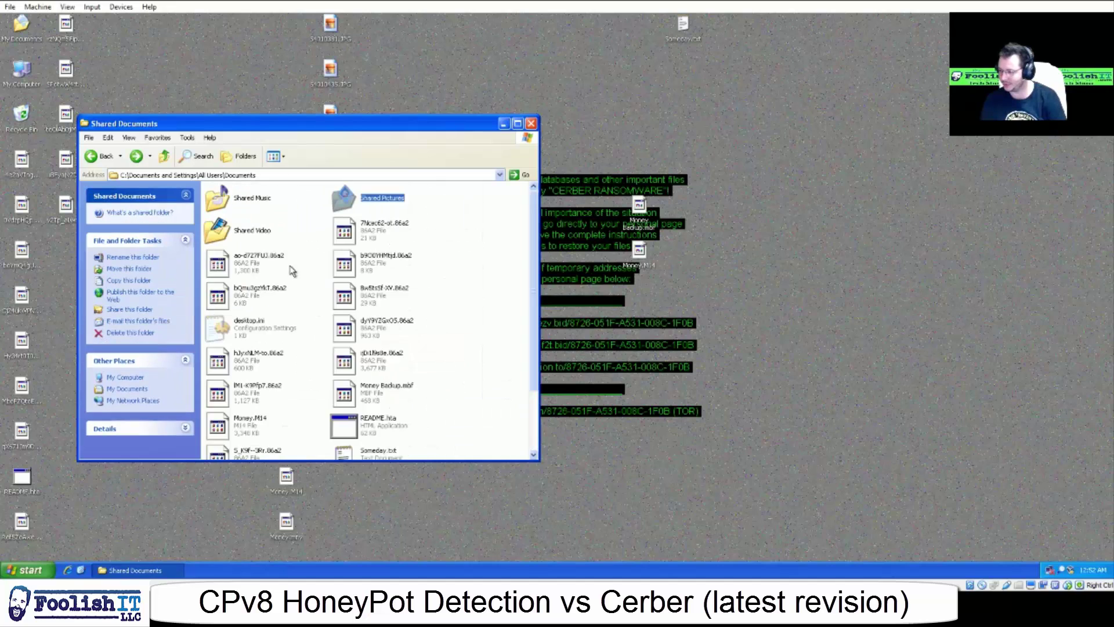
Check the files in the Shared Music subfolder and return to Shared Documents
{"action": "double_click", "coordinate": [258, 208]}
{"action": "scroll", "coordinate": [323, 273], "scroll_direction": "down", "scroll_amount": 1}
{"action": "scroll", "coordinate": [323, 273], "scroll_direction": "up", "scroll_amount": 1}
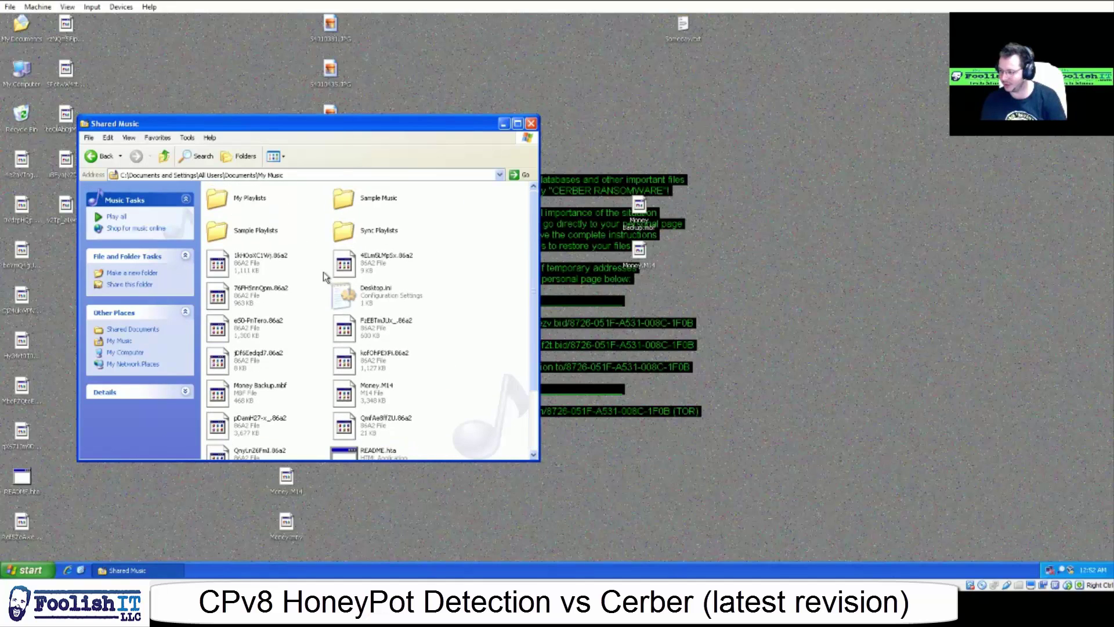
{"action": "key", "text": "BackSpace"}
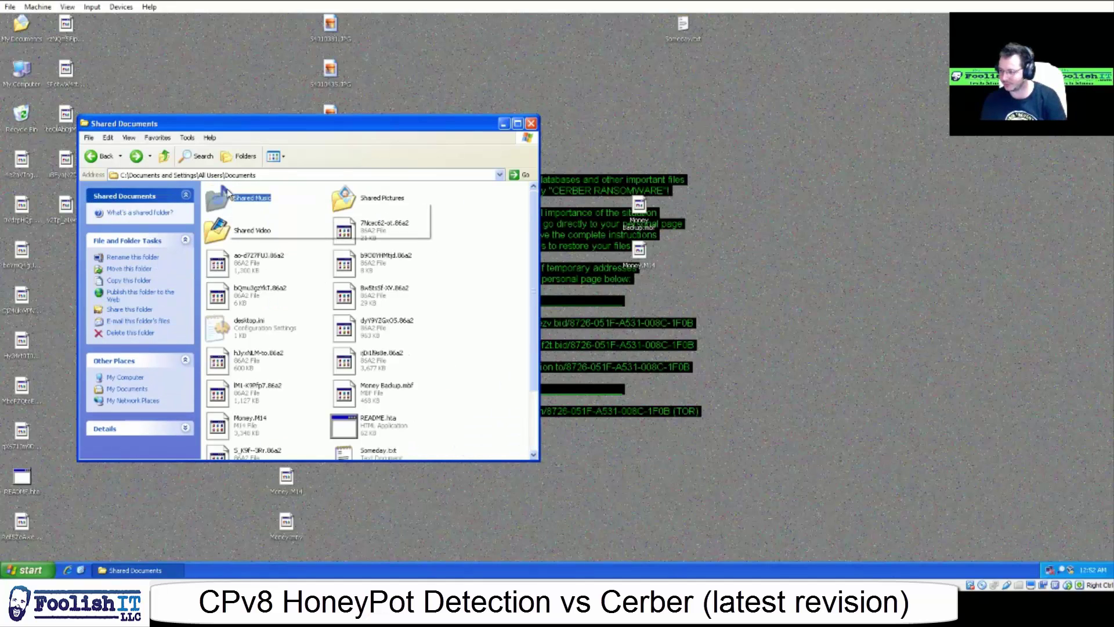
Go to C:\Documents and Settings\All Users to check its folders, and reopen Shared Documents from there
{"action": "left_click", "coordinate": [227, 175]}
{"action": "double_click", "coordinate": [228, 175]}
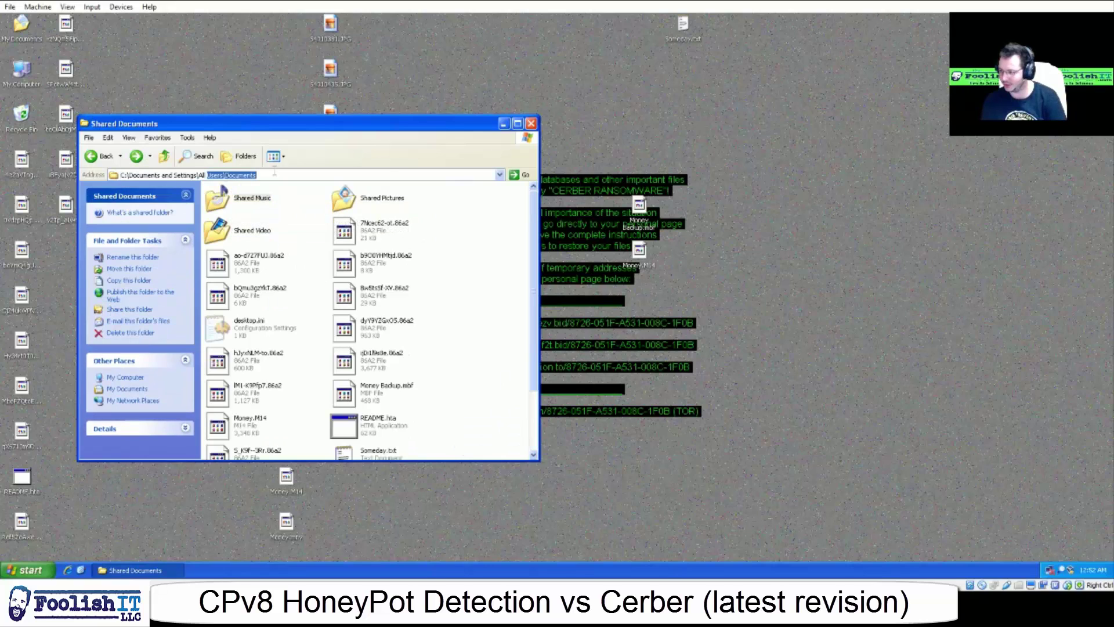
{"action": "left_click", "coordinate": [381, 173]}
{"action": "key", "text": "BackSpace"}
{"action": "key", "text": "BackSpace"}
{"action": "key", "text": "BackSpace"}
{"action": "key", "text": "BackSpace"}
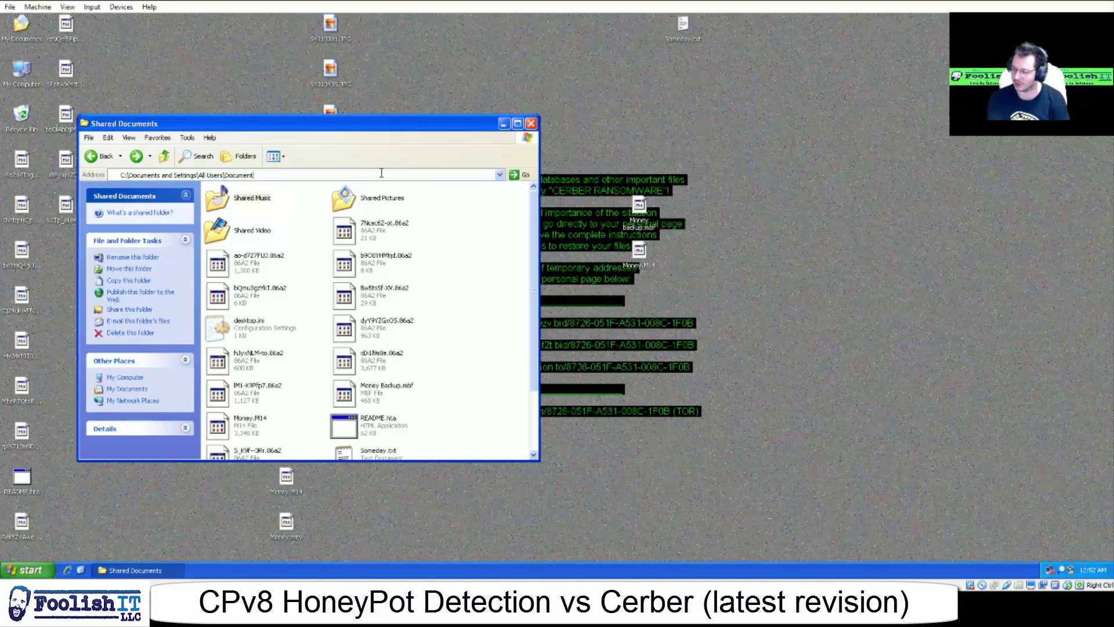
{"action": "key", "text": "BackSpace"}
{"action": "key", "text": "BackSpace"}
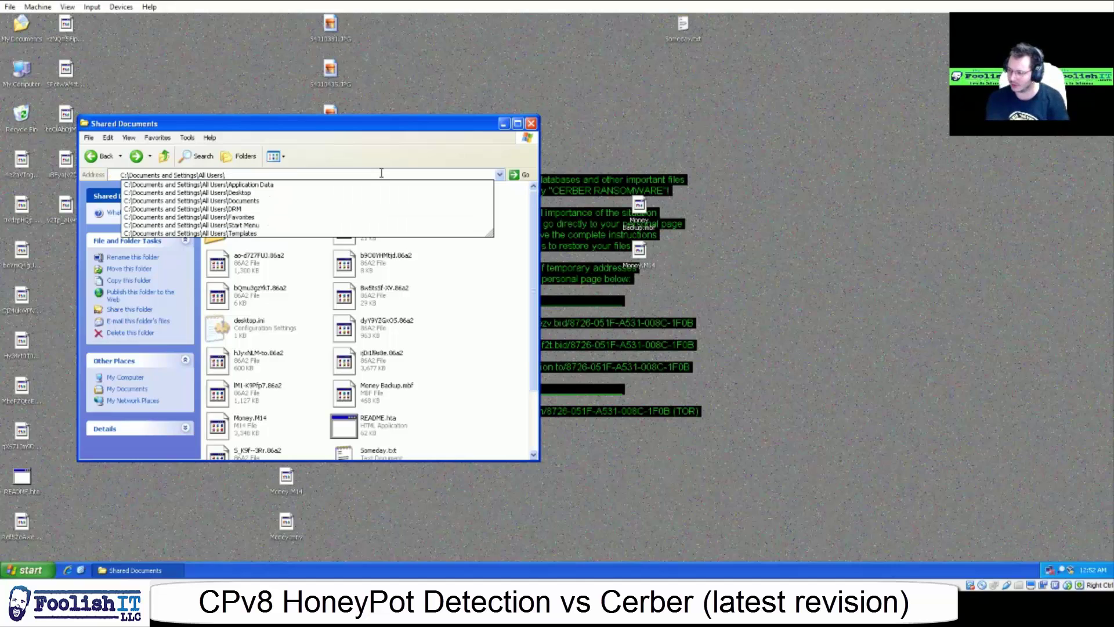
{"action": "key", "text": "Return"}
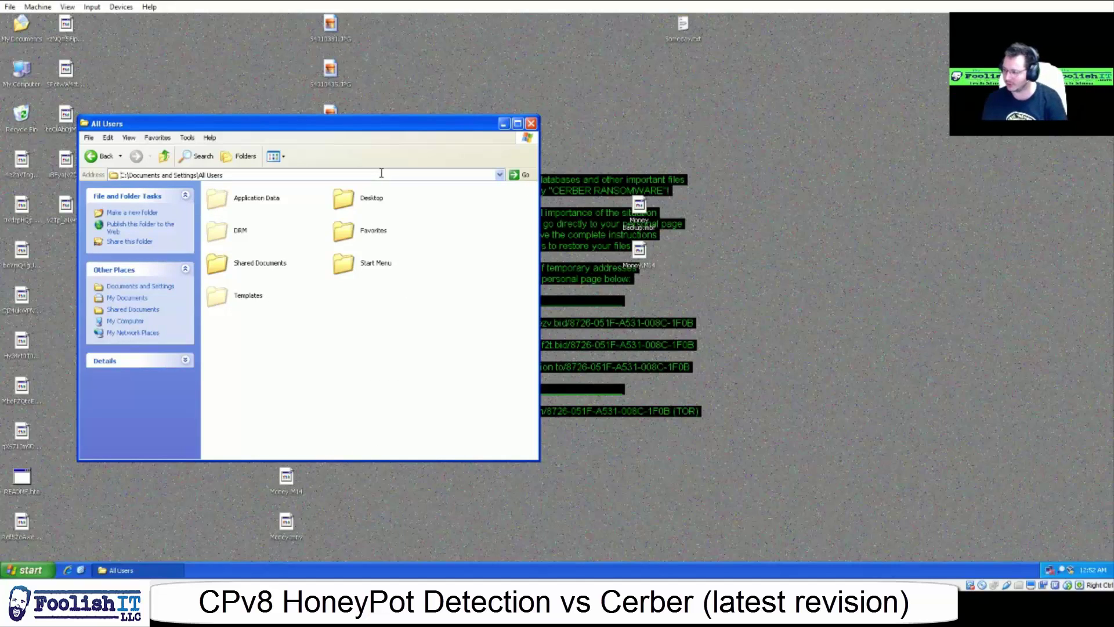
{"action": "double_click", "coordinate": [292, 256]}
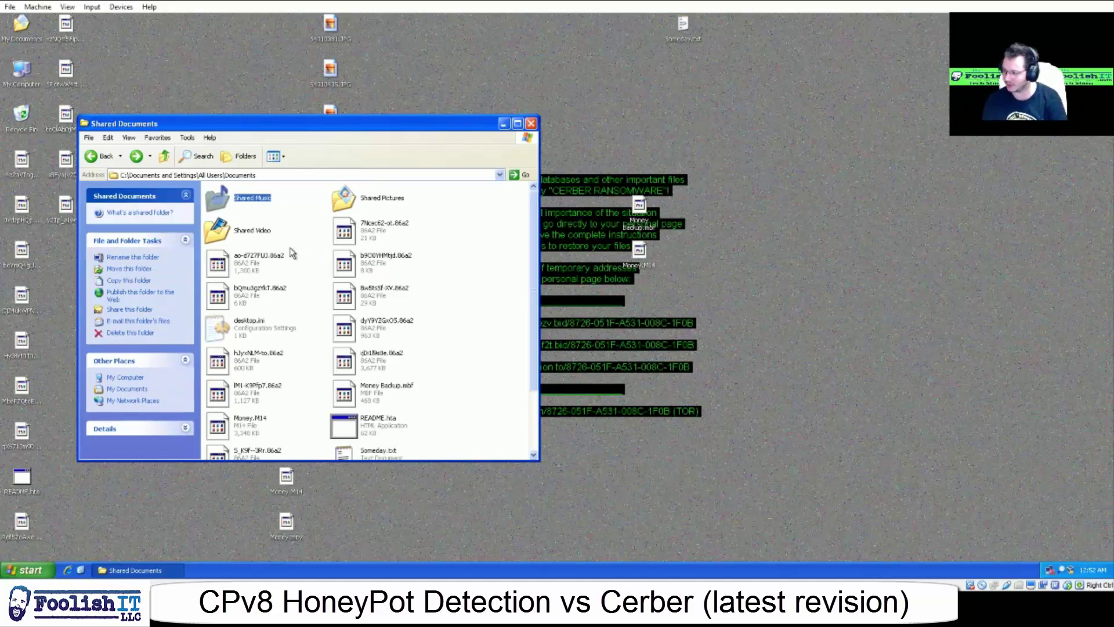
Go to C:\Documents and Settings and skim the contents of the test folder, returning to Documents and Settings
{"action": "left_click", "coordinate": [199, 176]}
{"action": "left_click_drag", "start_coordinate": [199, 175], "coordinate": [257, 175]}
{"action": "key", "text": "BackSpace"}
{"action": "key", "text": "Return"}
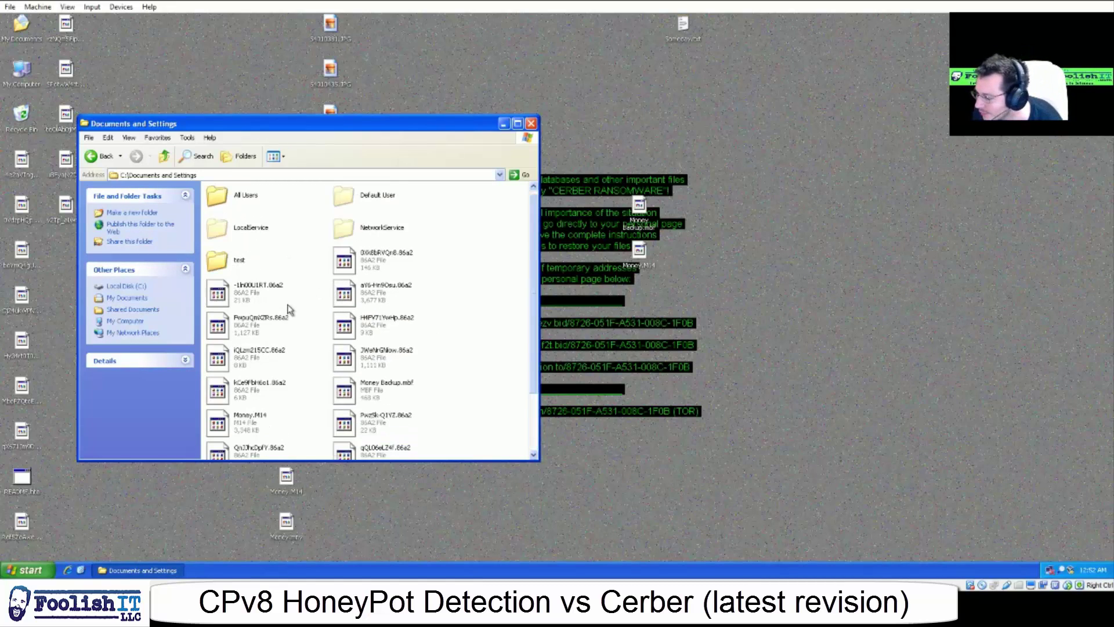
{"action": "double_click", "coordinate": [209, 266]}
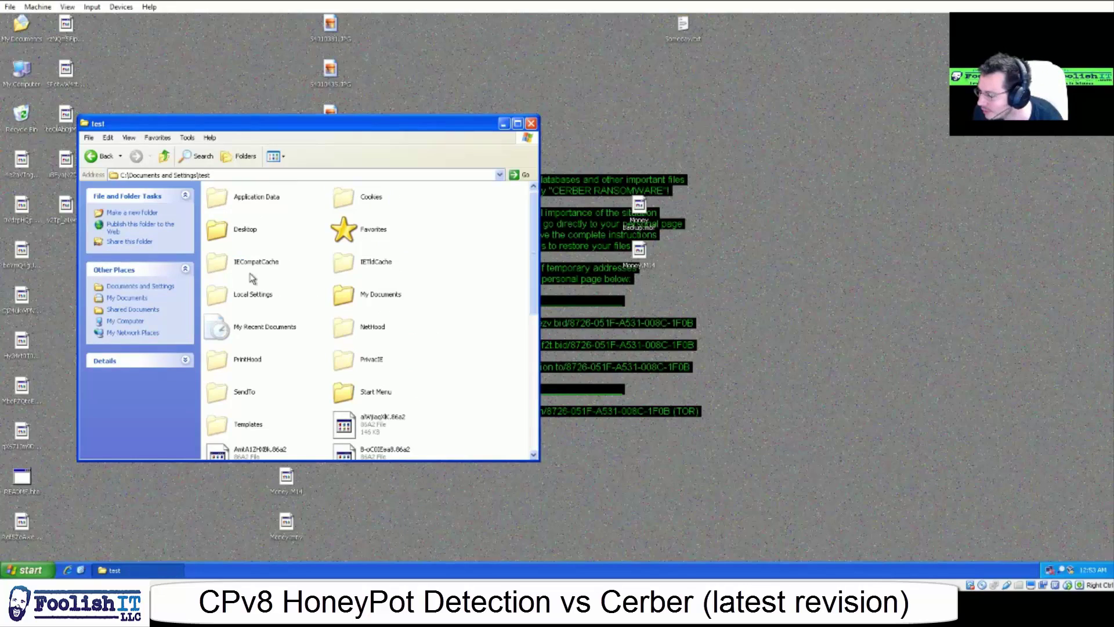
{"action": "scroll", "coordinate": [252, 278], "scroll_direction": "down", "scroll_amount": 5}
{"action": "scroll", "coordinate": [267, 277], "scroll_direction": "up", "scroll_amount": 6}
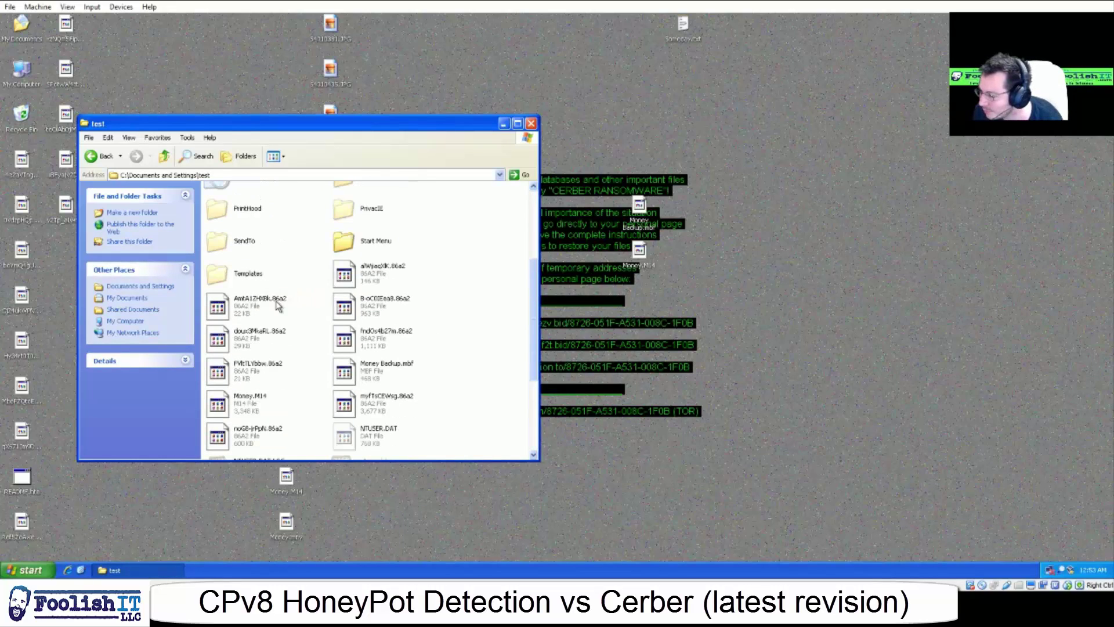
{"action": "key", "text": "alt+Left"}
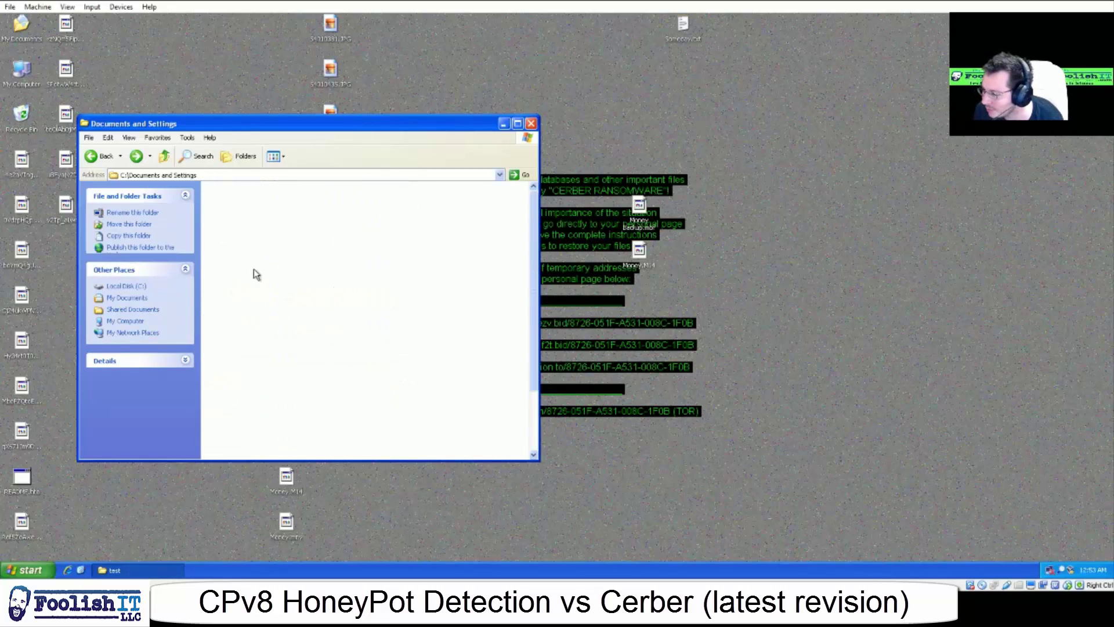
Look inside the All Users folder, and return to Documents and Settings to review its files
{"action": "left_click", "coordinate": [242, 205]}
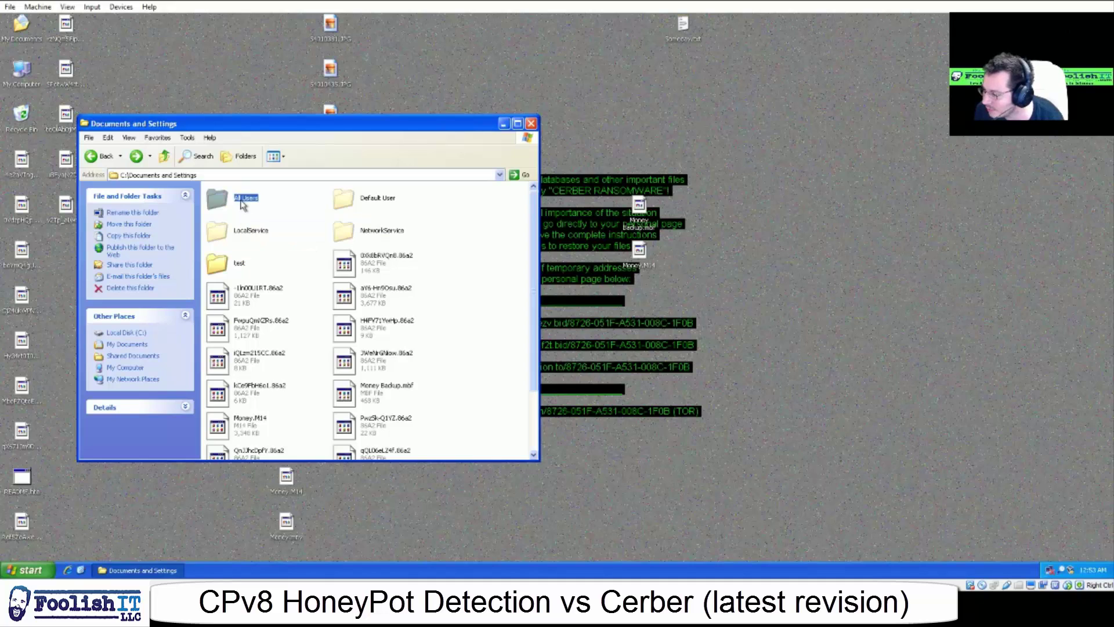
{"action": "double_click", "coordinate": [242, 205]}
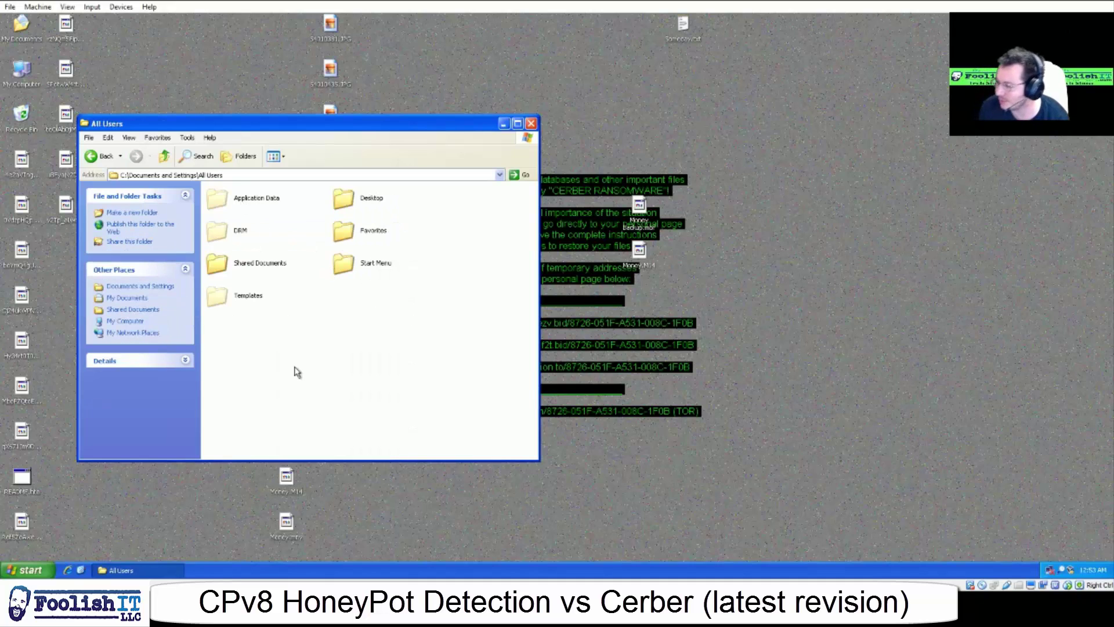
{"action": "key", "text": "alt+Left"}
{"action": "scroll", "coordinate": [323, 298], "scroll_direction": "down", "scroll_amount": 3}
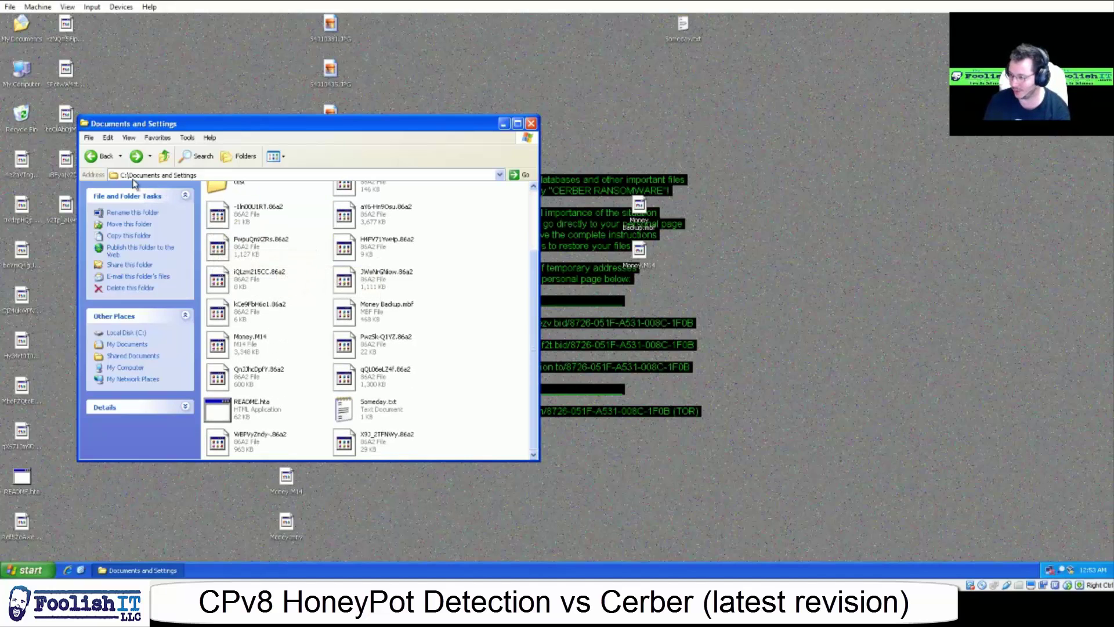
{"action": "scroll", "coordinate": [388, 364], "scroll_direction": "up", "scroll_amount": 3}
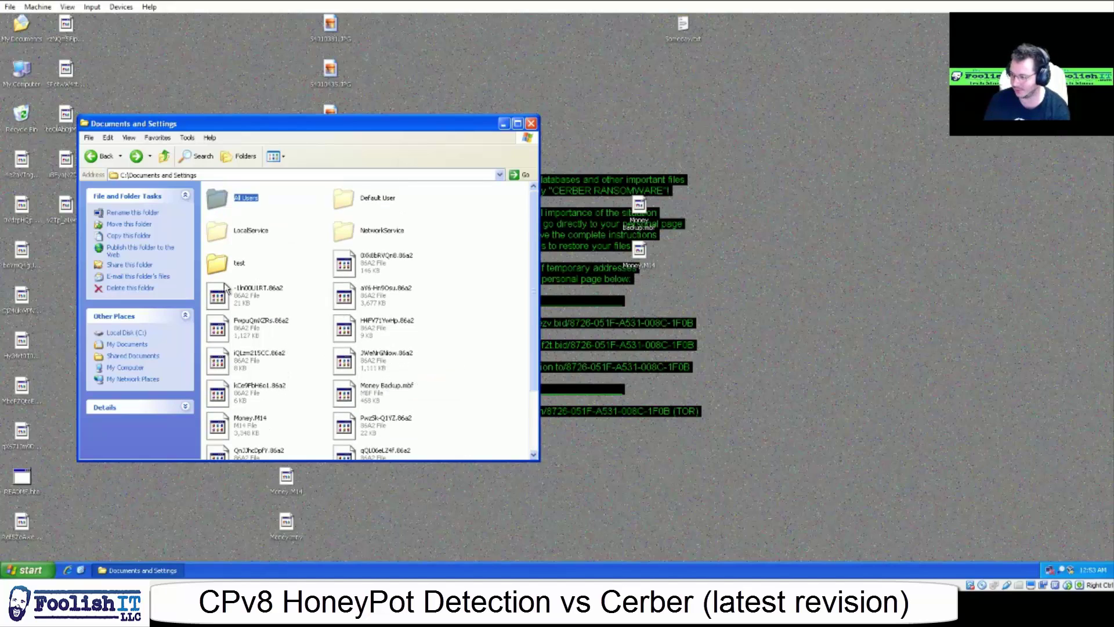
Examine the full contents of the test user folder and close the folder window
{"action": "double_click", "coordinate": [226, 259]}
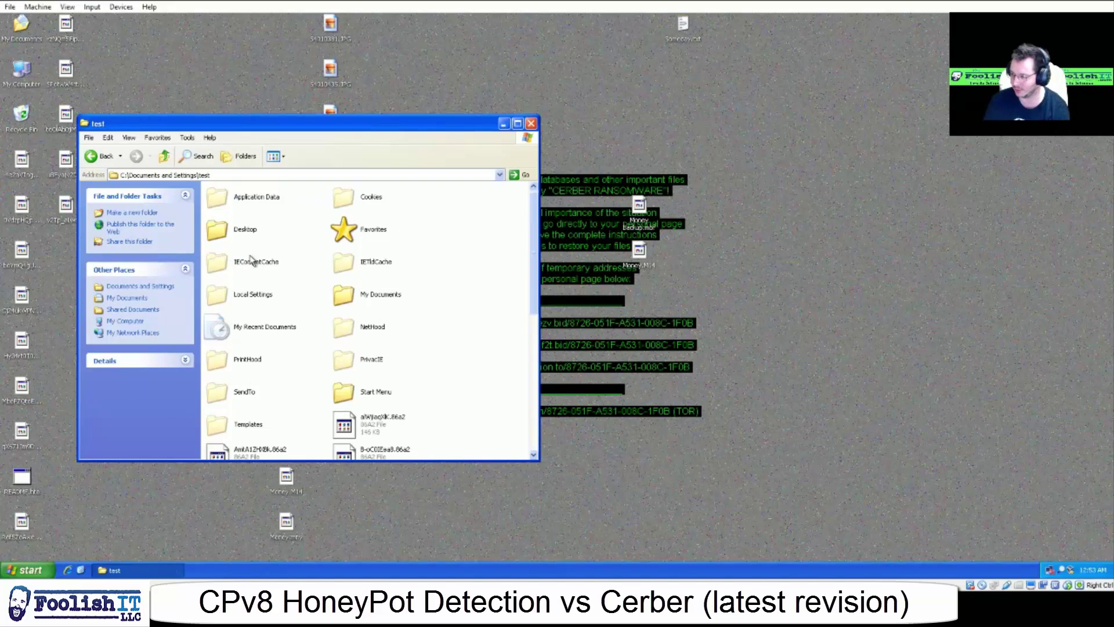
{"action": "scroll", "coordinate": [402, 293], "scroll_direction": "down", "scroll_amount": 10}
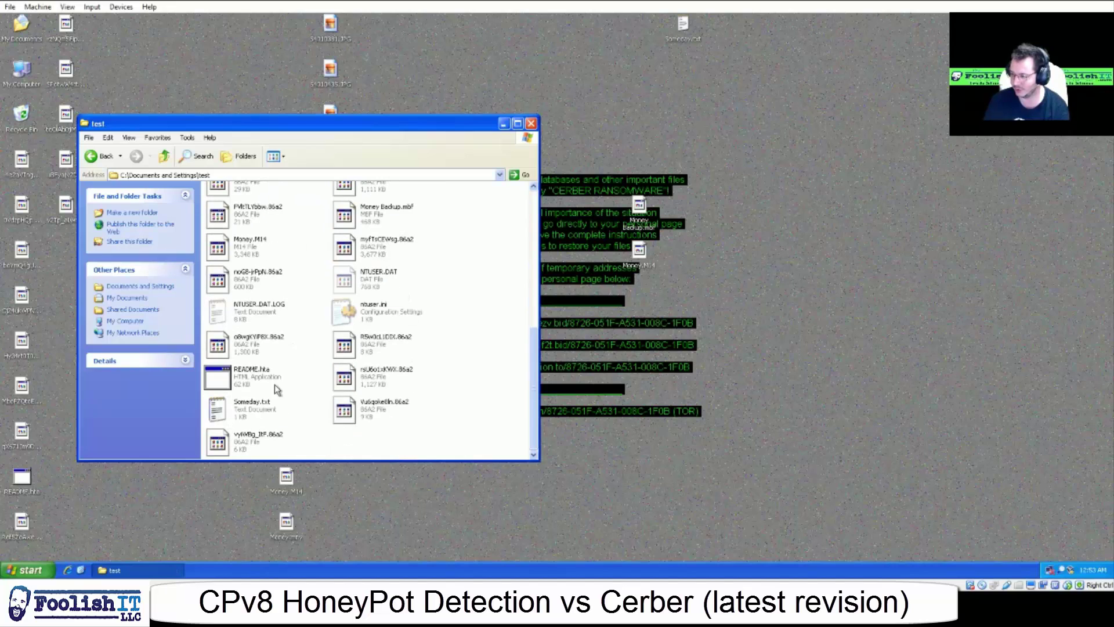
{"action": "scroll", "coordinate": [331, 322], "scroll_direction": "up", "scroll_amount": 10}
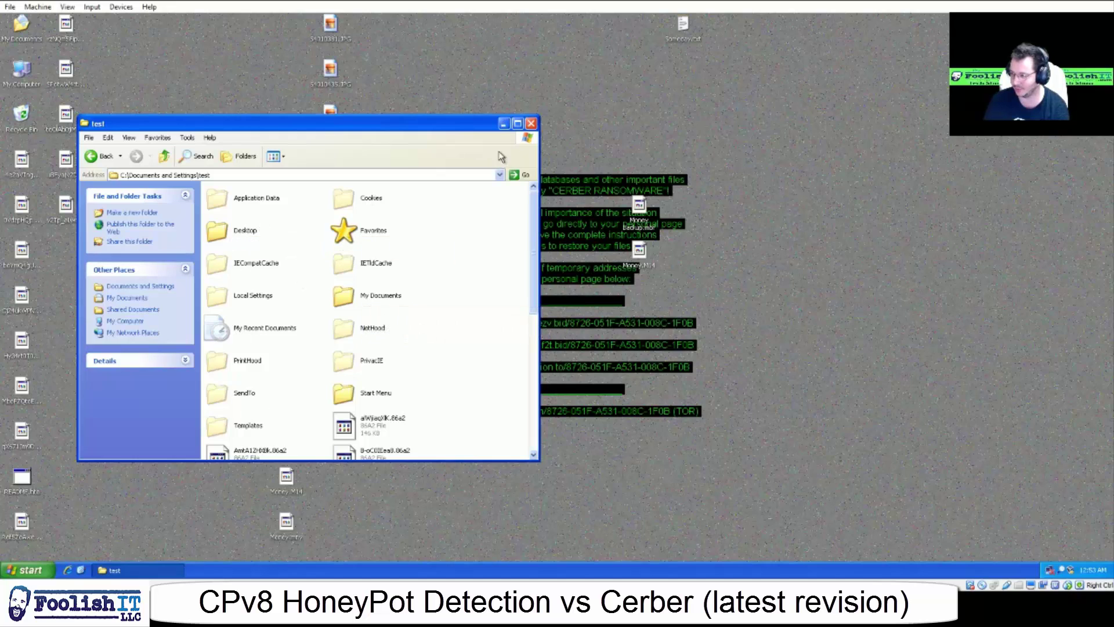
{"action": "left_click", "coordinate": [531, 124]}
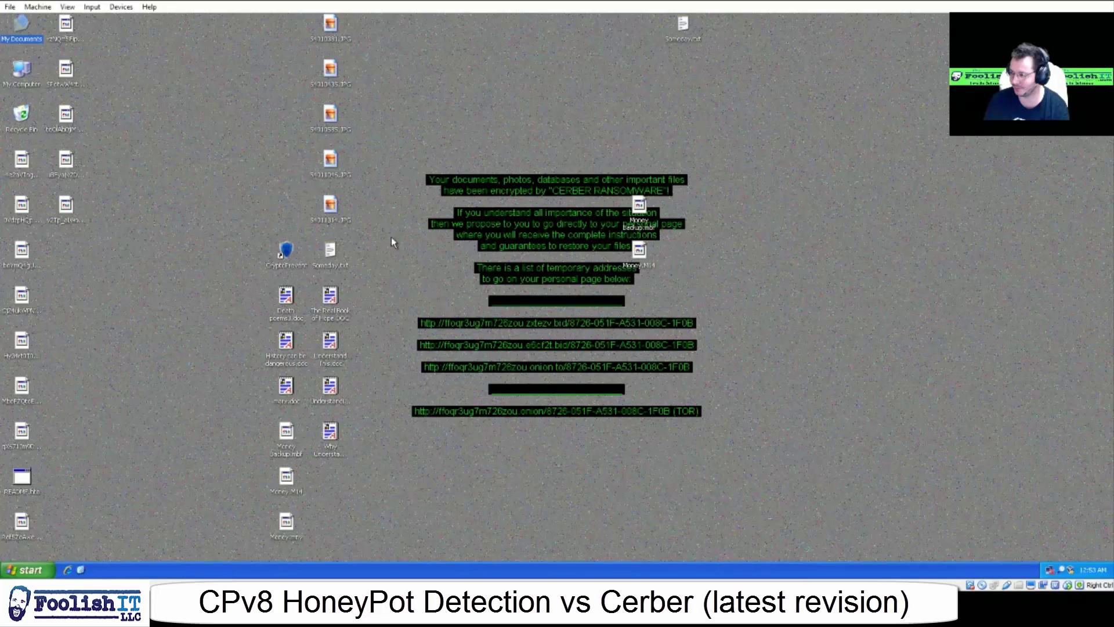
{"action": "right_click", "coordinate": [287, 301]}
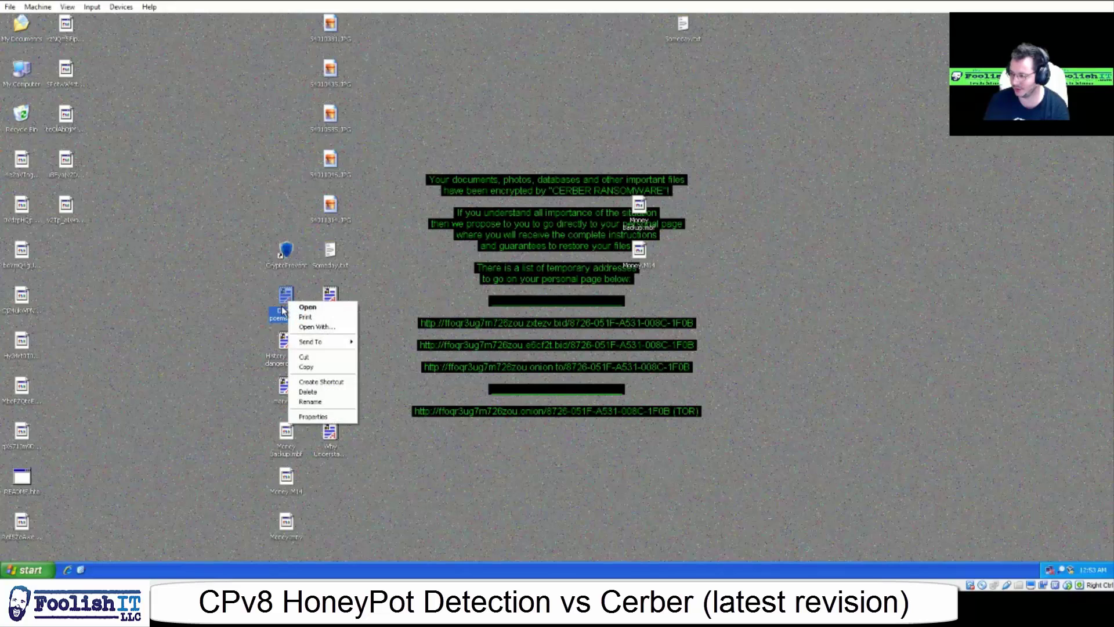
{"action": "left_click", "coordinate": [166, 302]}
{"action": "right_click", "coordinate": [166, 303]}
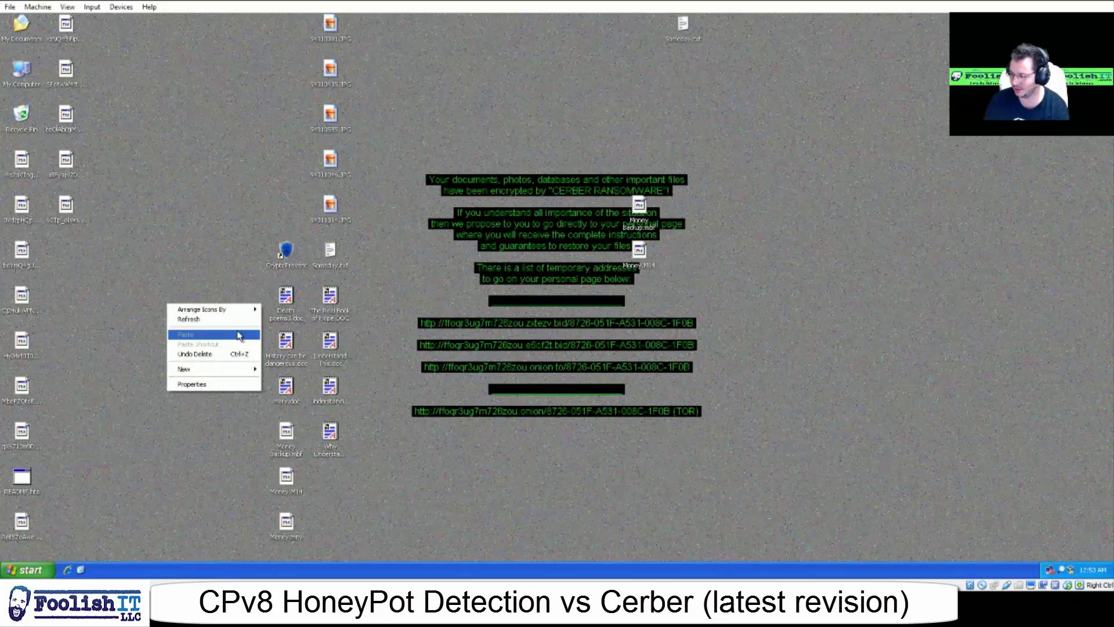
{"action": "left_click", "coordinate": [208, 326]}
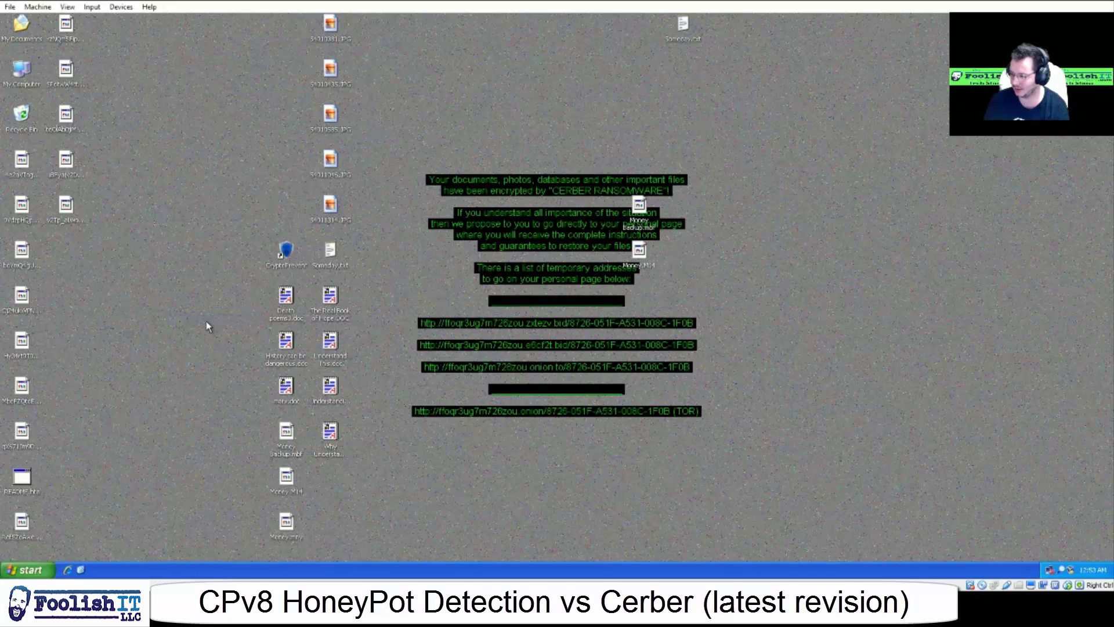
Open Death poems3.doc from the desktop to check its text, close it, and inspect the file's properties
{"action": "double_click", "coordinate": [277, 306]}
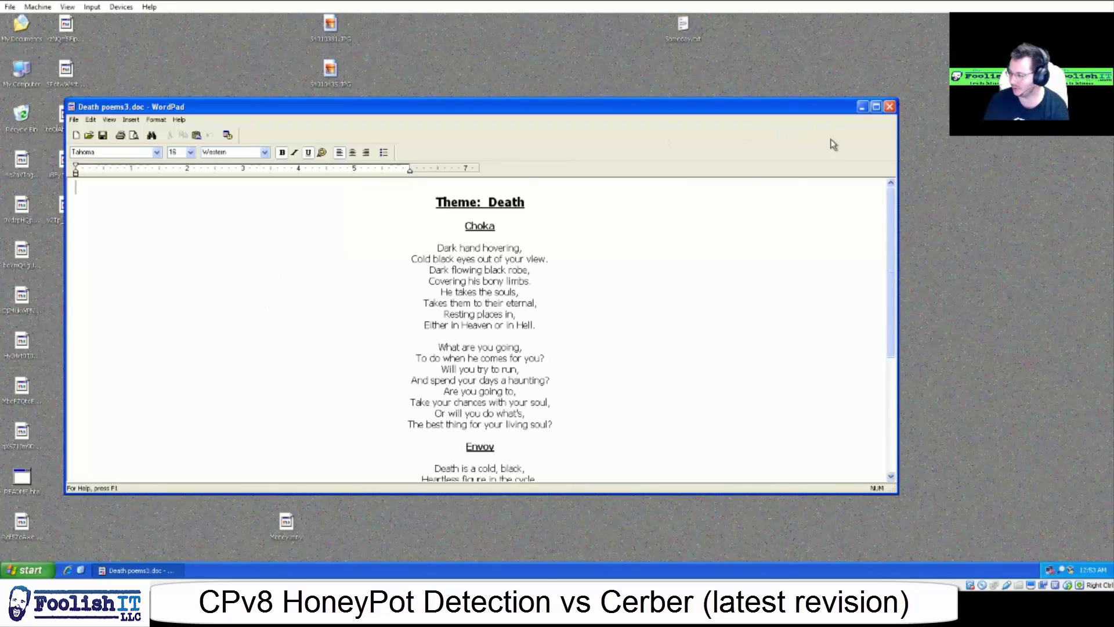
{"action": "left_click", "coordinate": [888, 107]}
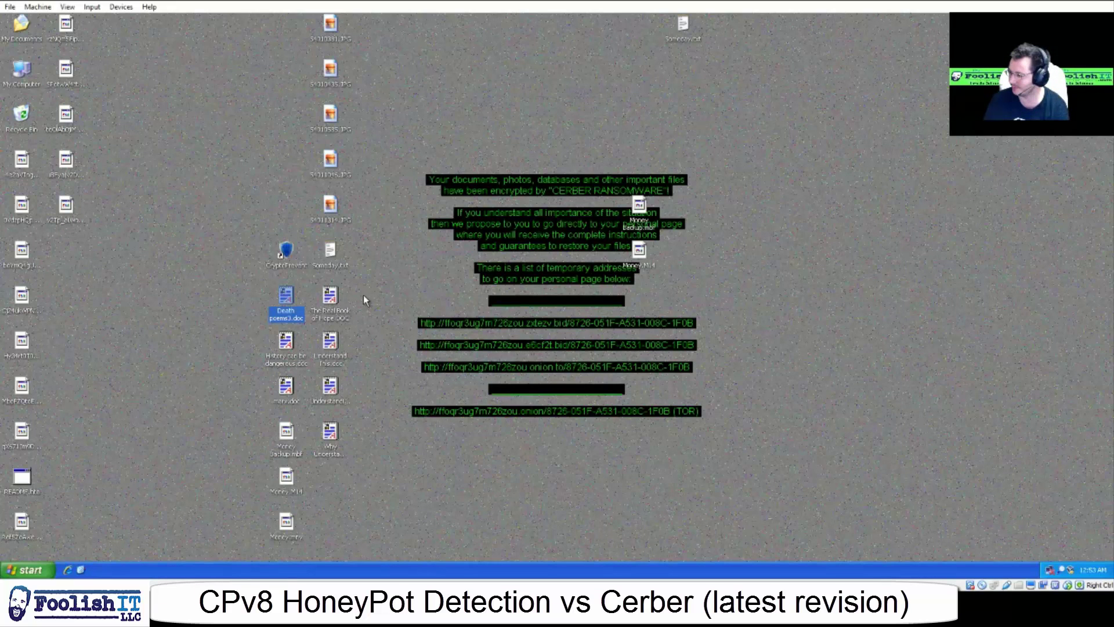
{"action": "right_click", "coordinate": [283, 305]}
{"action": "left_click", "coordinate": [321, 416]}
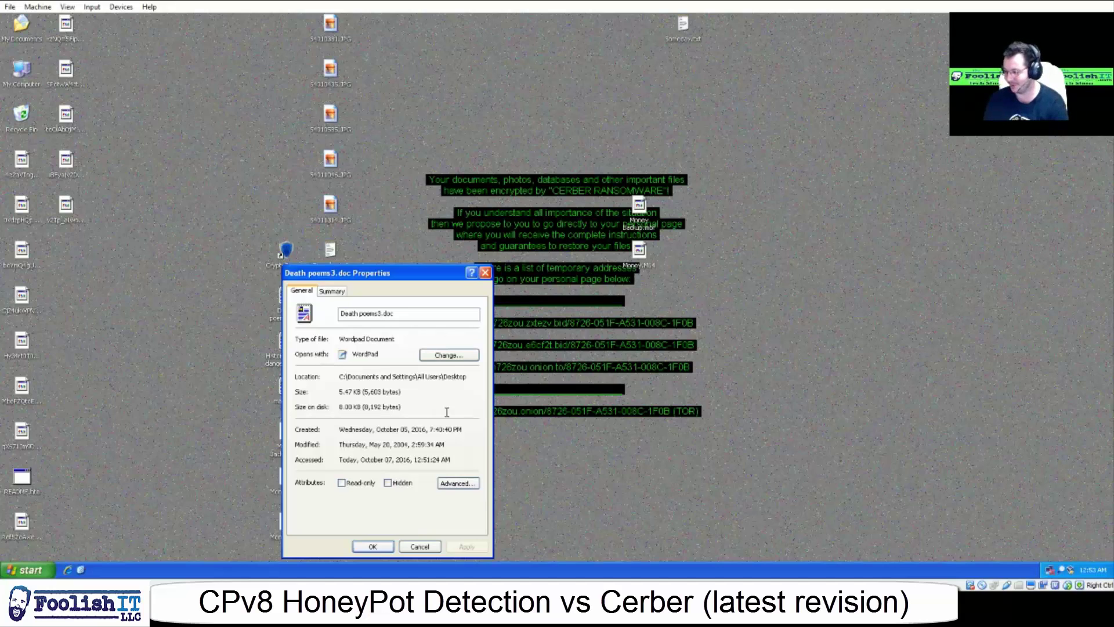
{"action": "left_click", "coordinate": [418, 547]}
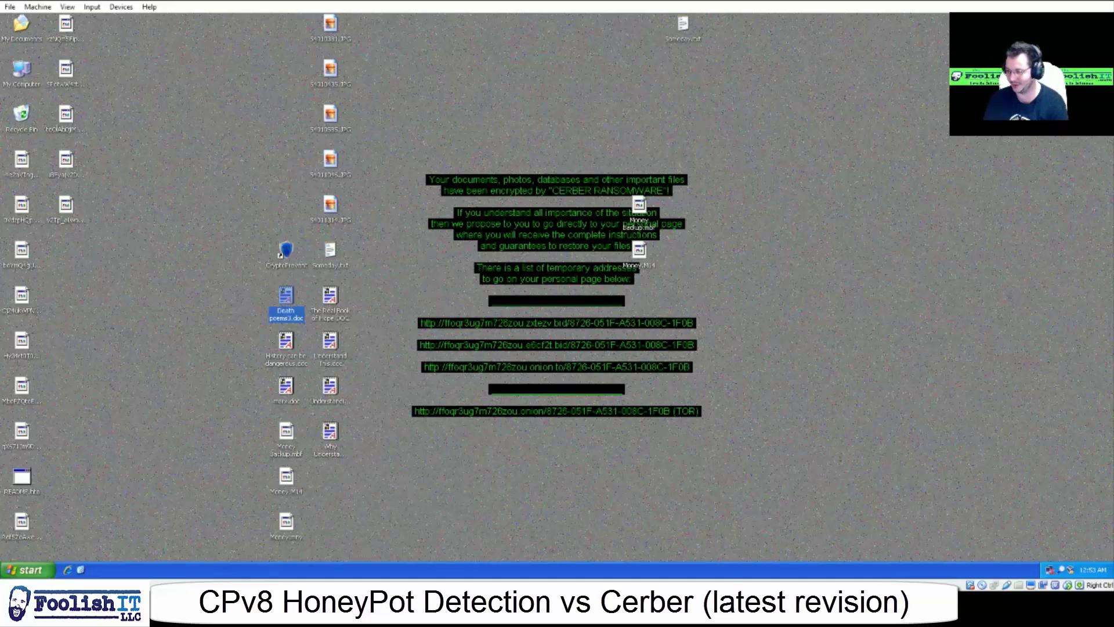
Browse from My Computer through Local Disk (C:) to Documents and Settings and look through its files
{"action": "double_click", "coordinate": [22, 69]}
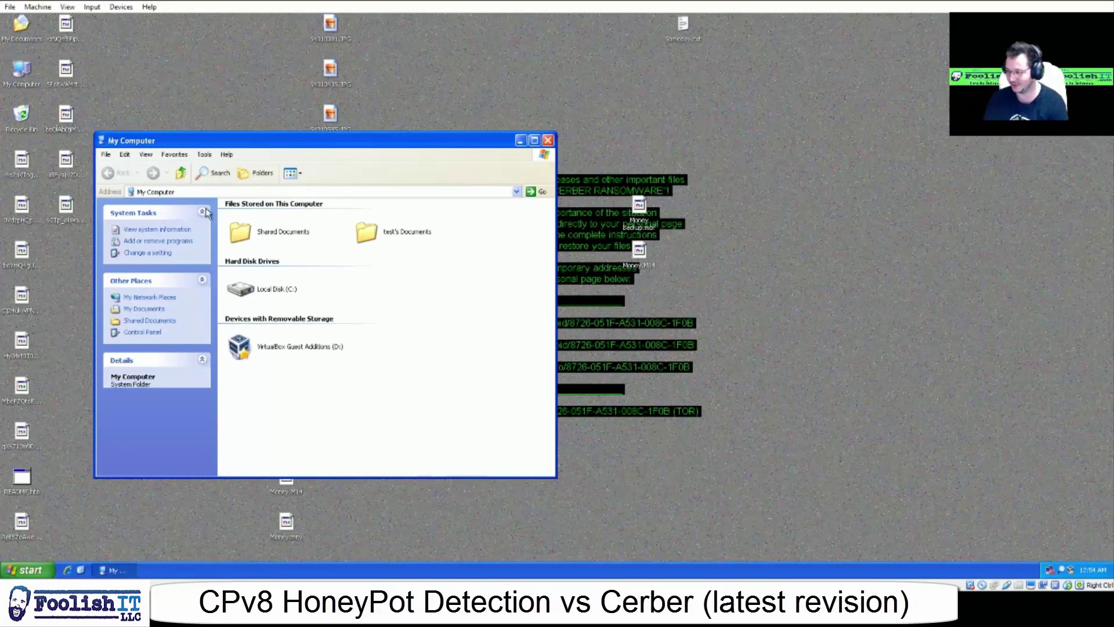
{"action": "double_click", "coordinate": [249, 289]}
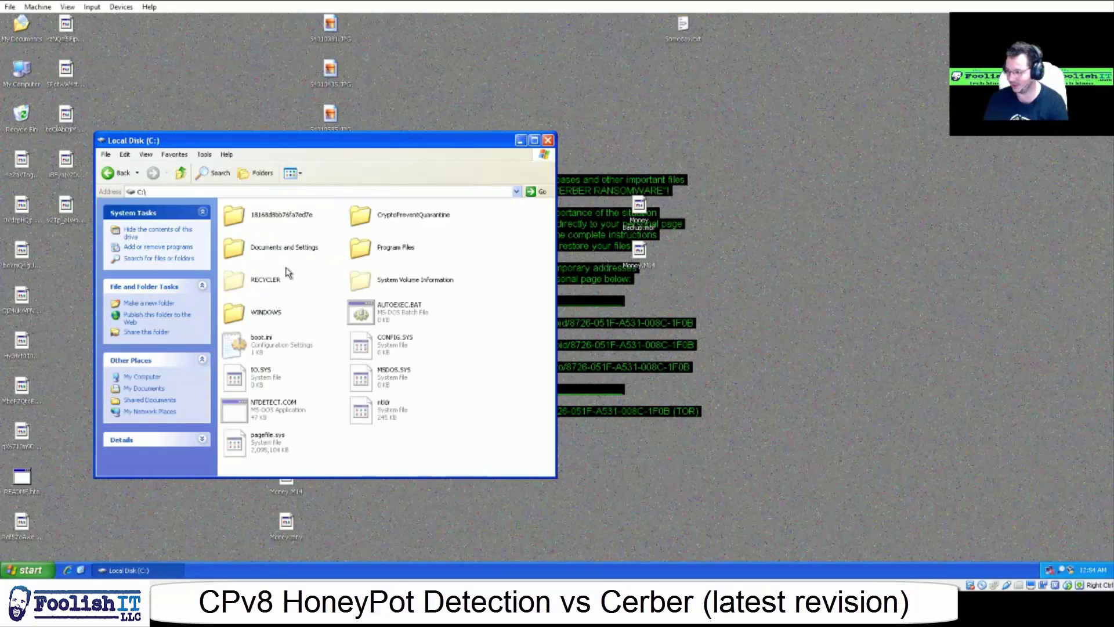
{"action": "double_click", "coordinate": [287, 248]}
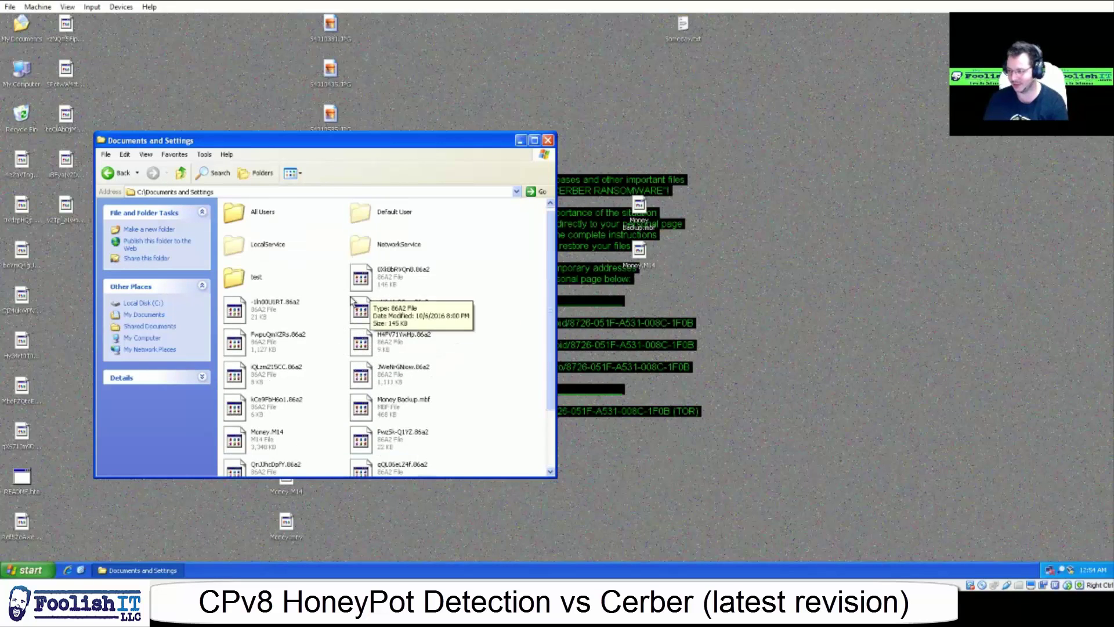
{"action": "scroll", "coordinate": [387, 352], "scroll_direction": "down", "scroll_amount": 2}
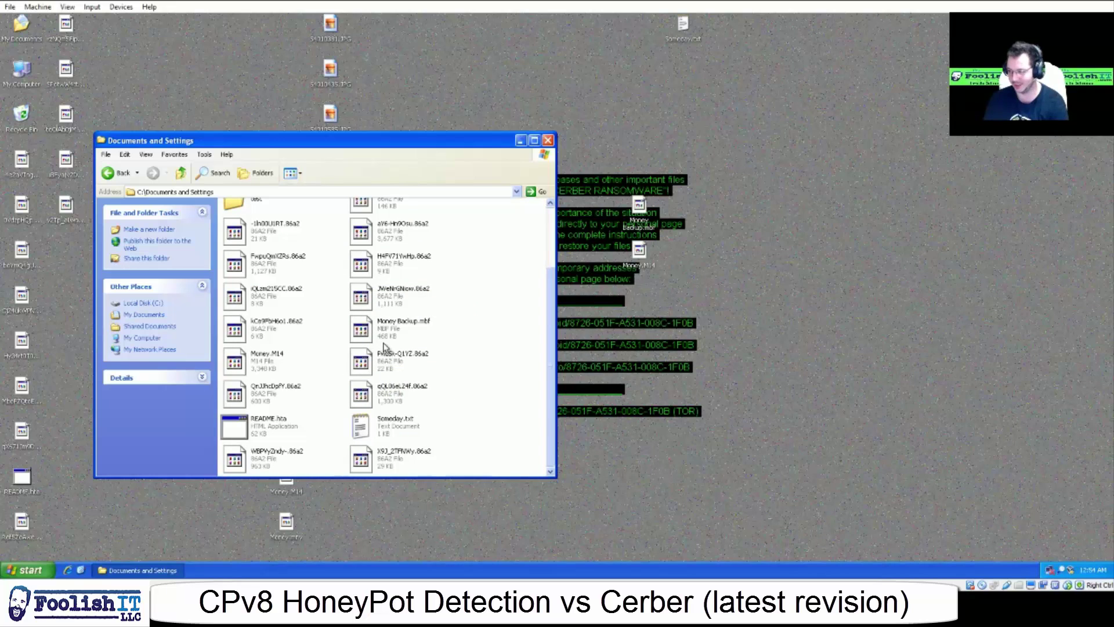
{"action": "scroll", "coordinate": [366, 348], "scroll_direction": "up", "scroll_amount": 2}
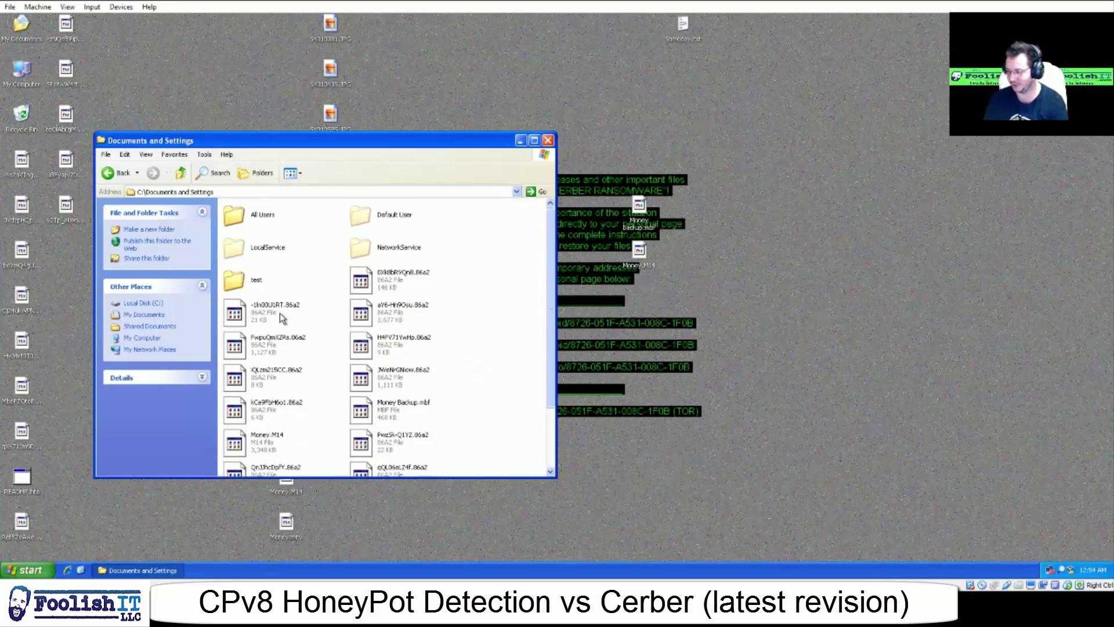
Look through the .86a2 and Money files in the test folder once more and close the window
{"action": "left_click", "coordinate": [236, 286]}
{"action": "double_click", "coordinate": [237, 287]}
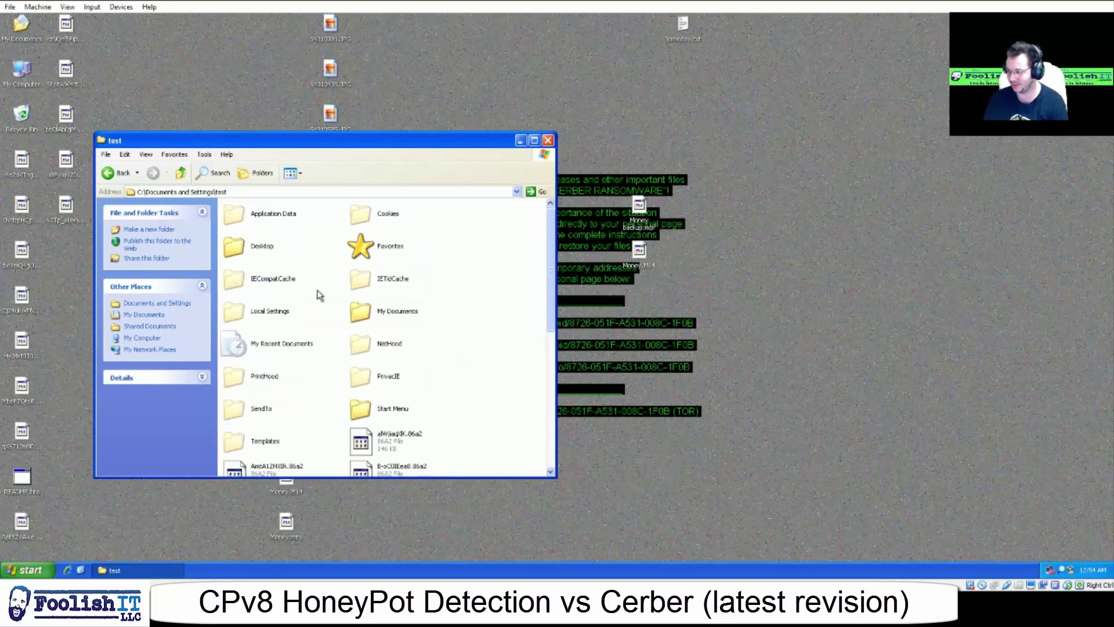
{"action": "scroll", "coordinate": [342, 307], "scroll_direction": "down", "scroll_amount": 4}
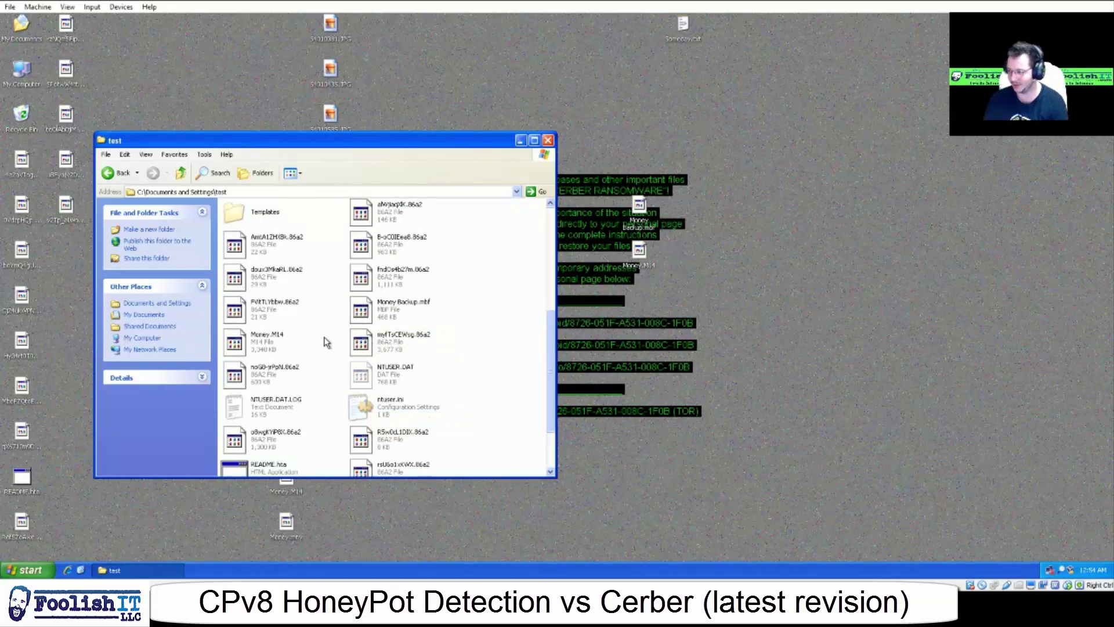
{"action": "left_click", "coordinate": [547, 142]}
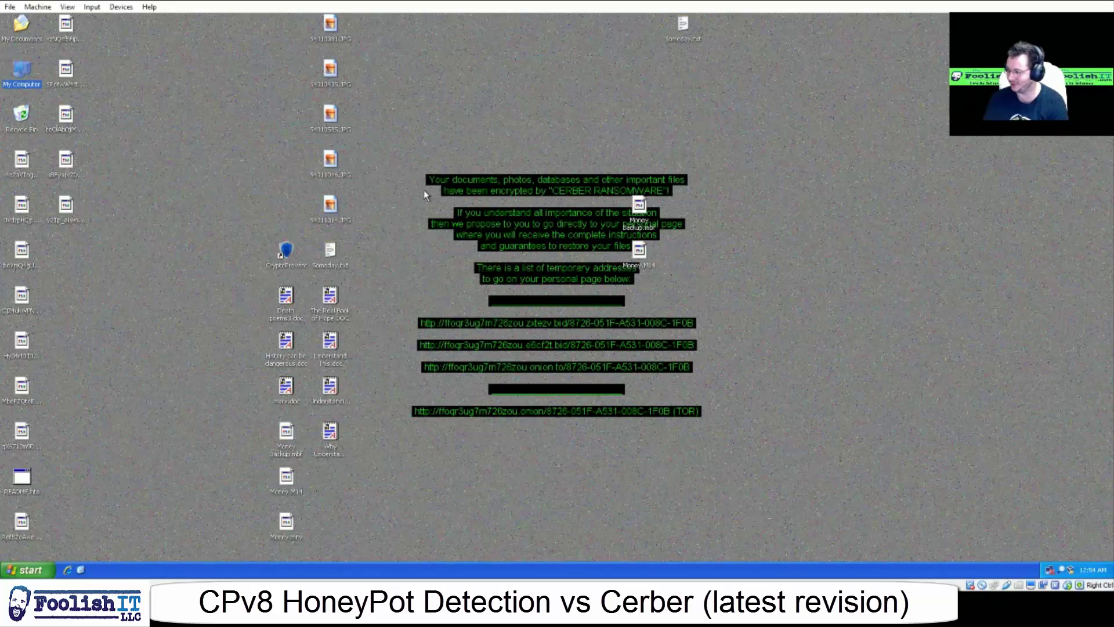
View the desktop picture S4011314.JPG to check that it opens, and close the viewer
{"action": "double_click", "coordinate": [337, 216]}
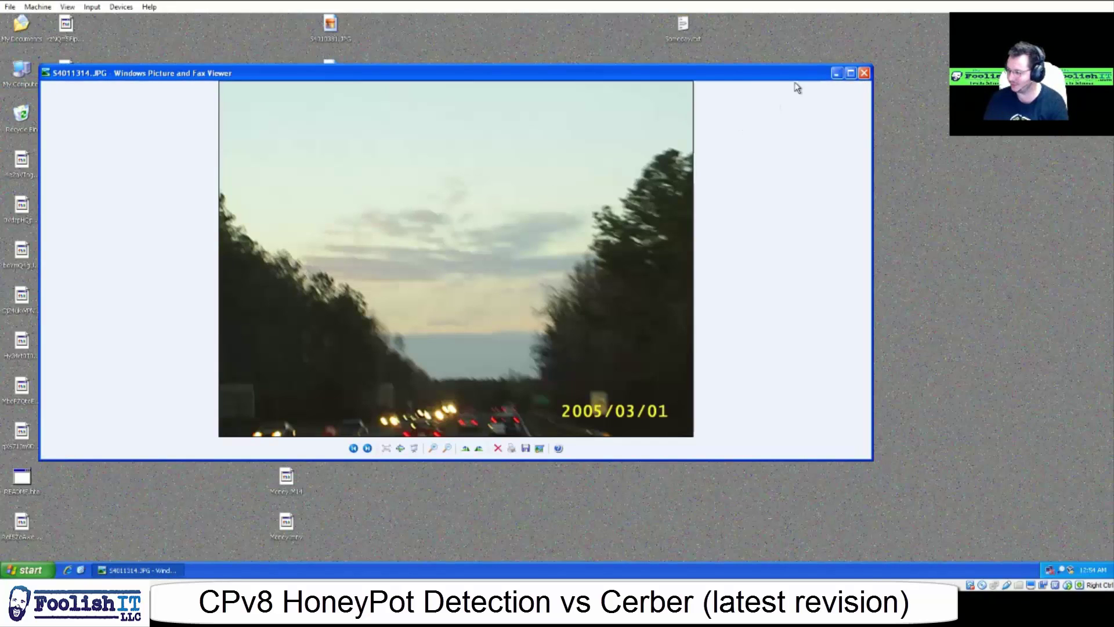
{"action": "left_click", "coordinate": [864, 74]}
{"action": "left_click", "coordinate": [296, 123]}
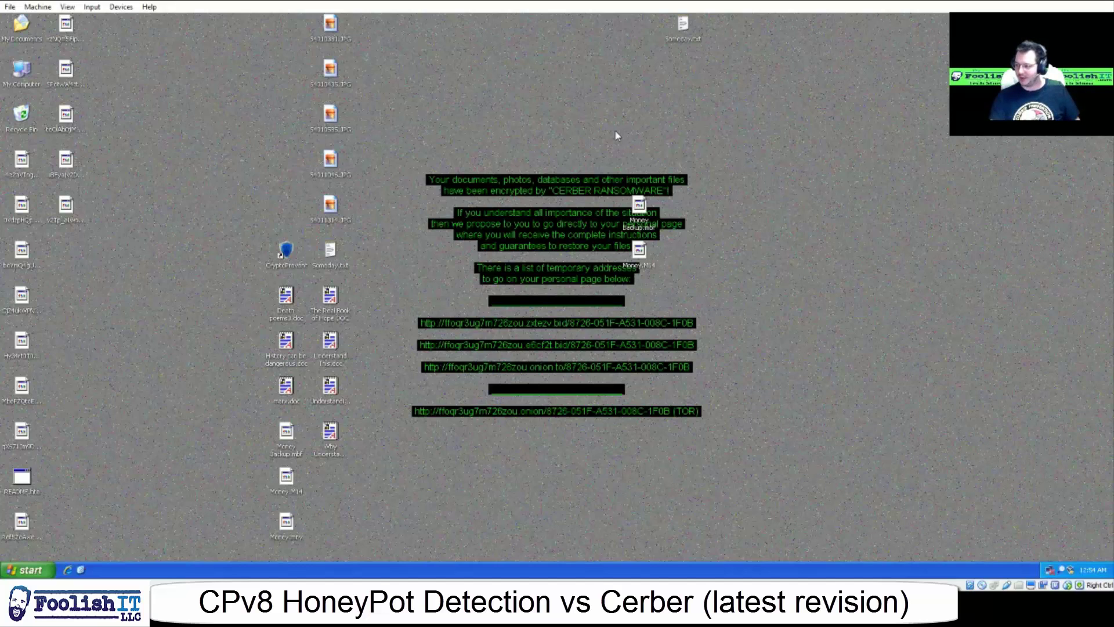
Start closing the infected Windows XP virtual machine
{"action": "key", "text": "ctrl+q"}
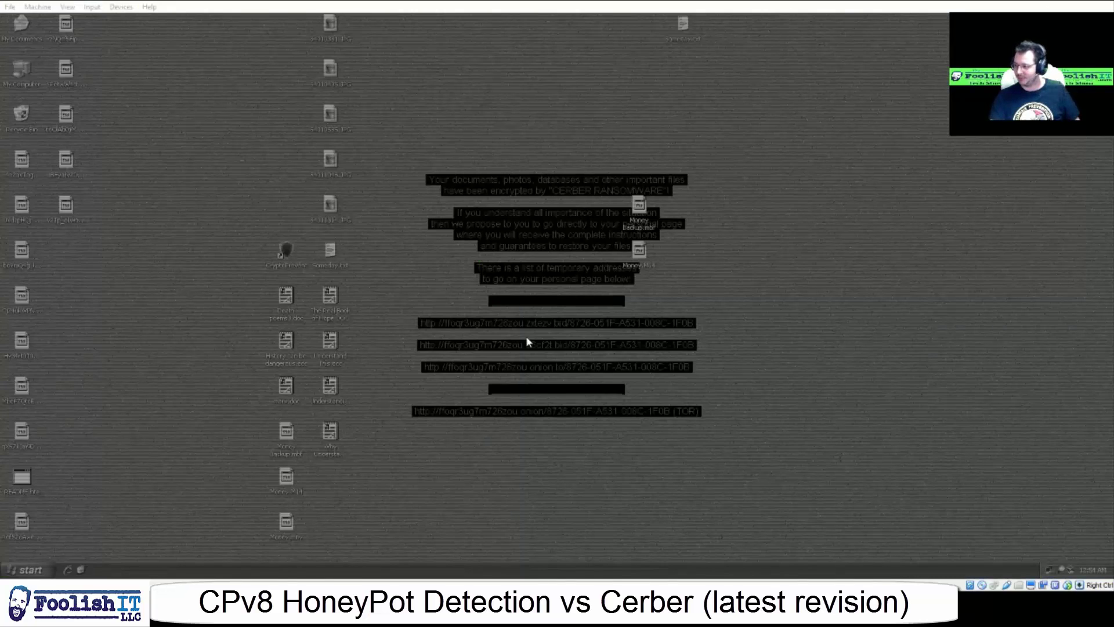